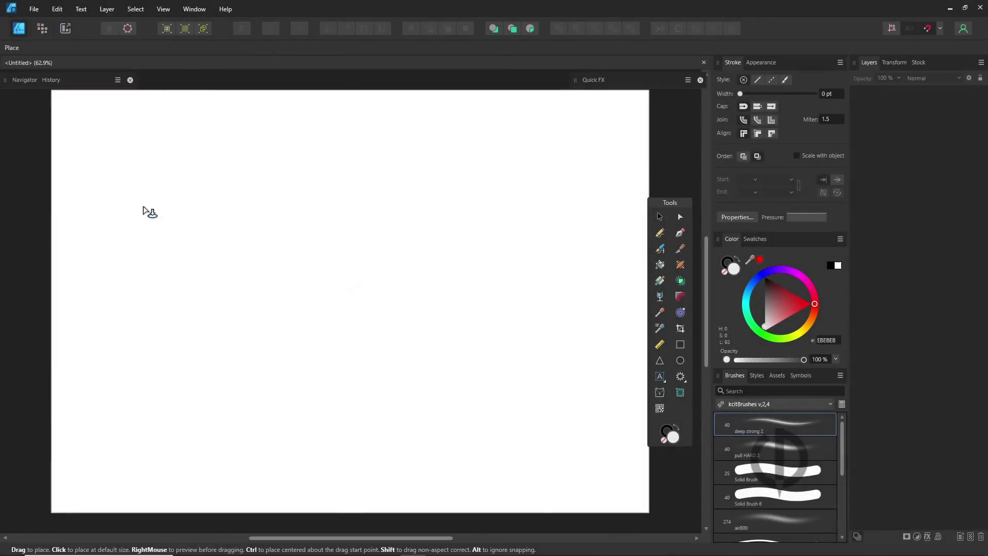
Place the Reference.PNG image on the page and resize and position it on the canvas's left side
{"action": "left_click_drag", "start_coordinate": [133, 198], "coordinate": [380, 362]}
{"action": "left_click_drag", "start_coordinate": [273, 260], "coordinate": [287, 296]}
{"action": "left_click_drag", "start_coordinate": [393, 233], "coordinate": [344, 235]}
{"action": "left_click_drag", "start_coordinate": [267, 314], "coordinate": [189, 244]}
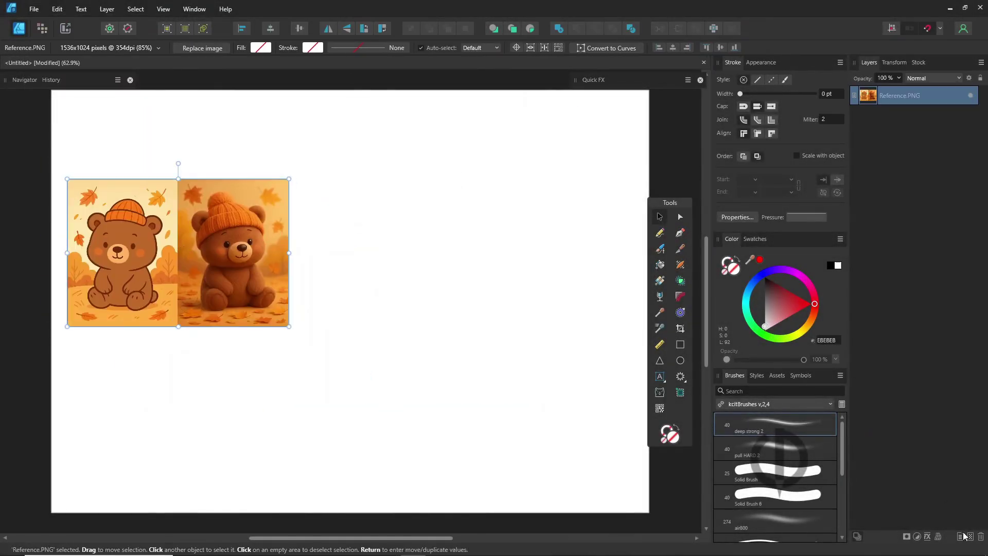
Add a pixel layer and pencil-sketch the bear's head, eyes, muzzle and eyebrows with a curved guide line through the eyes
{"action": "left_click", "coordinate": [963, 536]}
{"action": "left_click", "coordinate": [43, 29]}
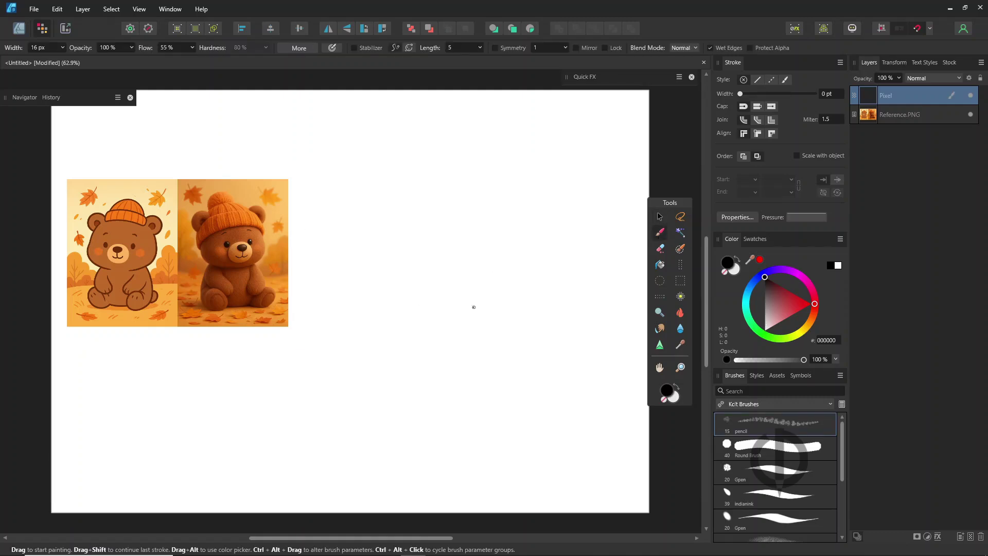
{"action": "left_click_drag", "start_coordinate": [448, 309], "coordinate": [436, 303]}
{"action": "left_click_drag", "start_coordinate": [368, 246], "coordinate": [519, 266]}
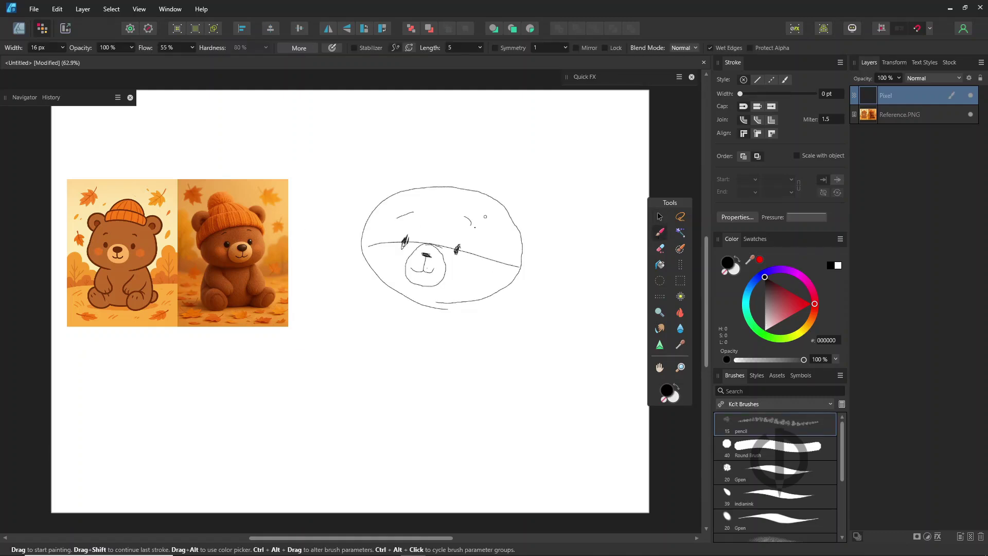
Erase the guide line across the bear's face and sketch the ears and beanie outline
{"action": "key", "text": "e"}
{"action": "left_click_drag", "start_coordinate": [368, 244], "coordinate": [456, 249]}
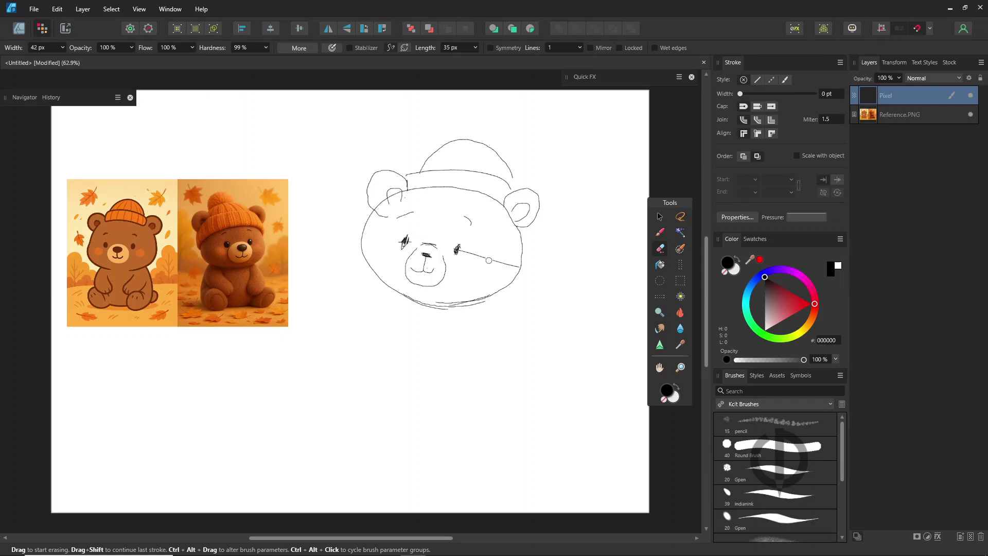
{"action": "key", "text": "b"}
{"action": "left_click_drag", "start_coordinate": [512, 170], "coordinate": [507, 191]}
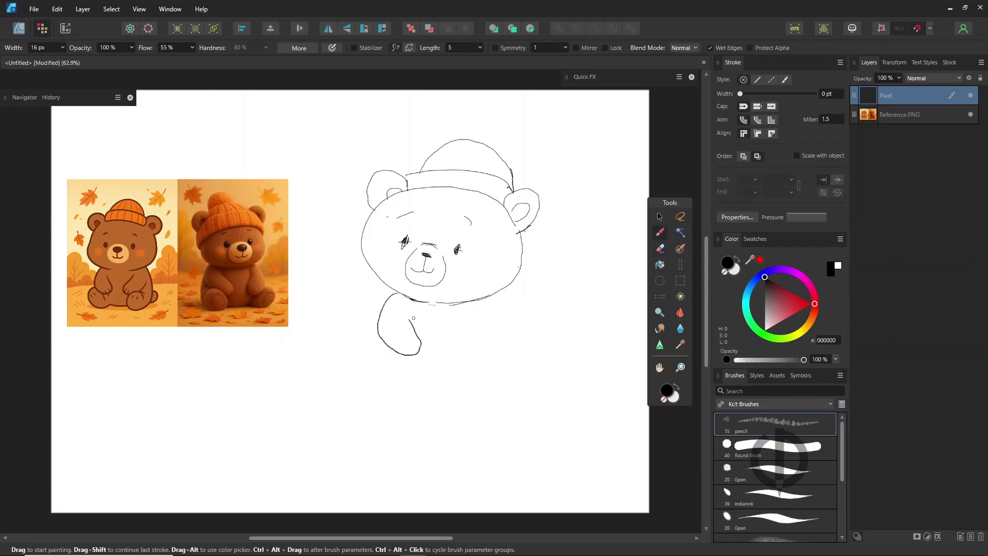
Sketch the bear's arms, seated torso and feet beneath the head
{"action": "key", "text": "e"}
{"action": "key", "text": "b"}
{"action": "mouse_move", "coordinate": [501, 382]}
{"action": "left_mouse_down"}
{"action": "mouse_move", "coordinate": [464, 384]}
{"action": "mouse_move", "coordinate": [502, 371]}
{"action": "left_mouse_up"}
{"action": "left_click_drag", "start_coordinate": [395, 358], "coordinate": [408, 375]}
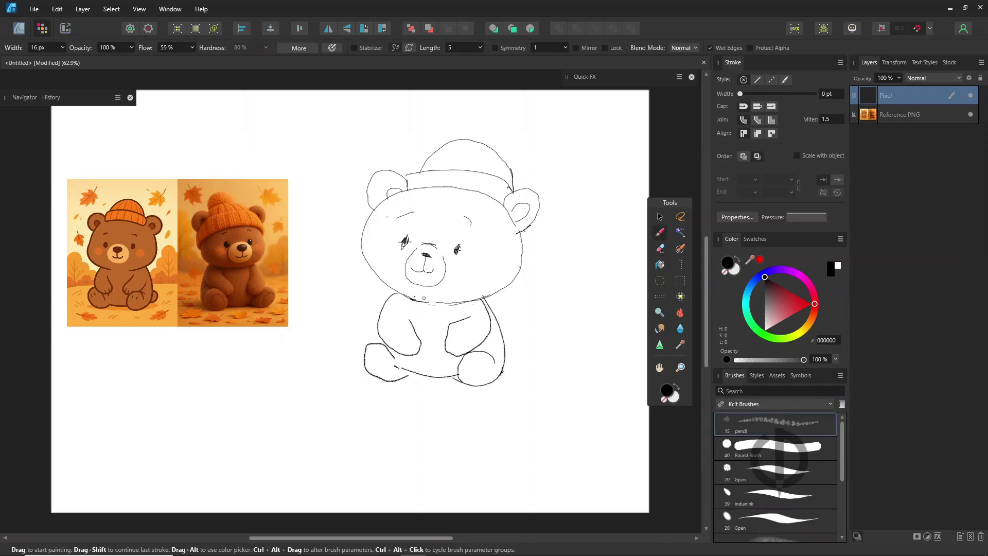
Erase and redraw the chin and side edges of the bear's head outline to refine its shape
{"action": "key", "text": "e"}
{"action": "left_click_drag", "start_coordinate": [460, 307], "coordinate": [483, 303]}
{"action": "key", "text": "b"}
{"action": "key", "text": "e"}
{"action": "mouse_move", "coordinate": [364, 233]}
{"action": "left_mouse_down"}
{"action": "mouse_move", "coordinate": [362, 258]}
{"action": "mouse_move", "coordinate": [385, 283]}
{"action": "left_mouse_up"}
{"action": "key", "text": "b"}
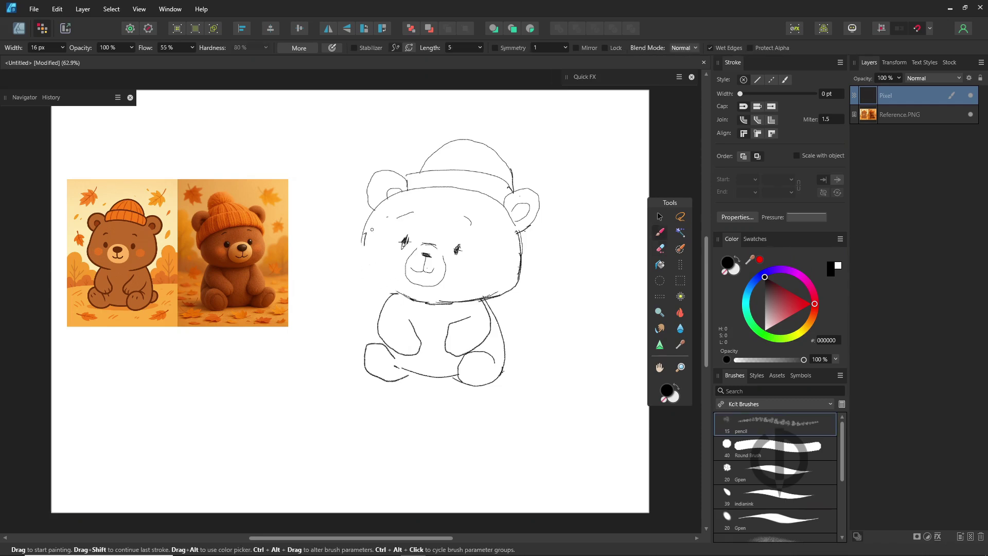
{"action": "left_click_drag", "start_coordinate": [374, 215], "coordinate": [414, 301]}
Flip the bear sketch horizontally and refine it with cheeks, paw marks, reworked arms and a tail
{"action": "left_click_drag", "start_coordinate": [474, 370], "coordinate": [480, 375]}
{"action": "left_click", "coordinate": [328, 28]}
{"action": "key", "text": "e"}
{"action": "left_click_drag", "start_coordinate": [515, 303], "coordinate": [500, 301]}
{"action": "key", "text": "b"}
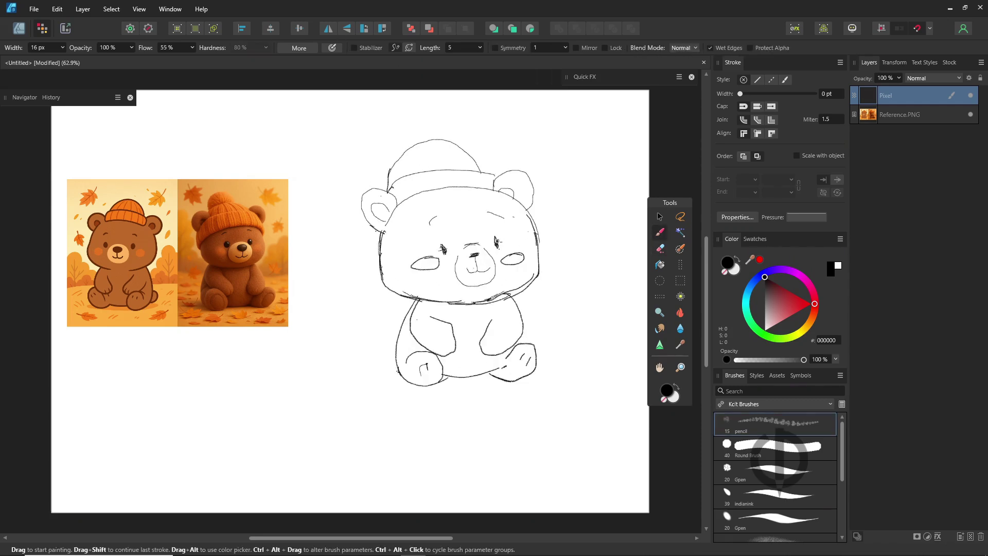
{"action": "key", "text": "e"}
{"action": "key", "text": "b"}
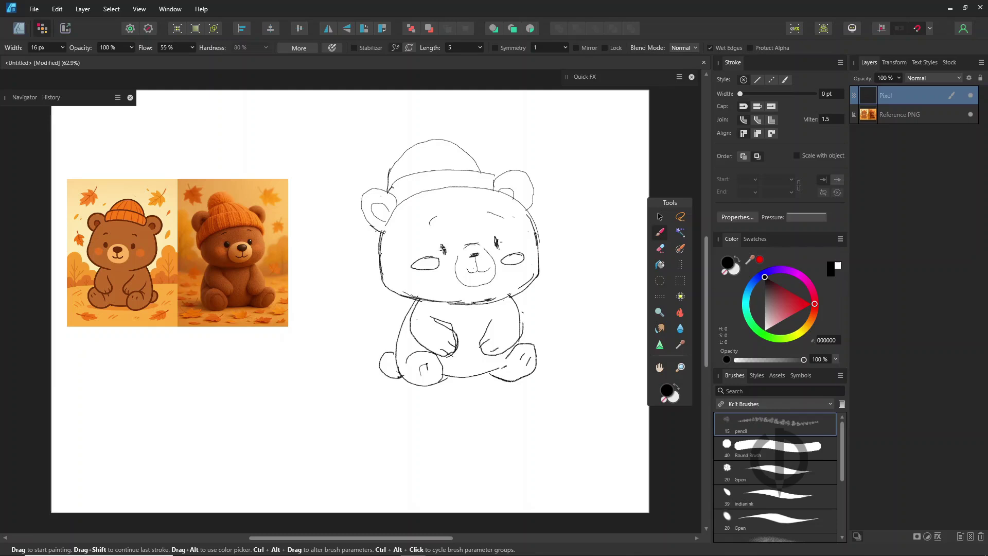
Enlarge the bear sketch to about 112 × 154 mm, reposition it beside the reference and flip it horizontally
{"action": "left_click", "coordinate": [660, 216]}
{"action": "left_click_drag", "start_coordinate": [452, 267], "coordinate": [424, 325]}
{"action": "left_click_drag", "start_coordinate": [511, 196], "coordinate": [571, 138]}
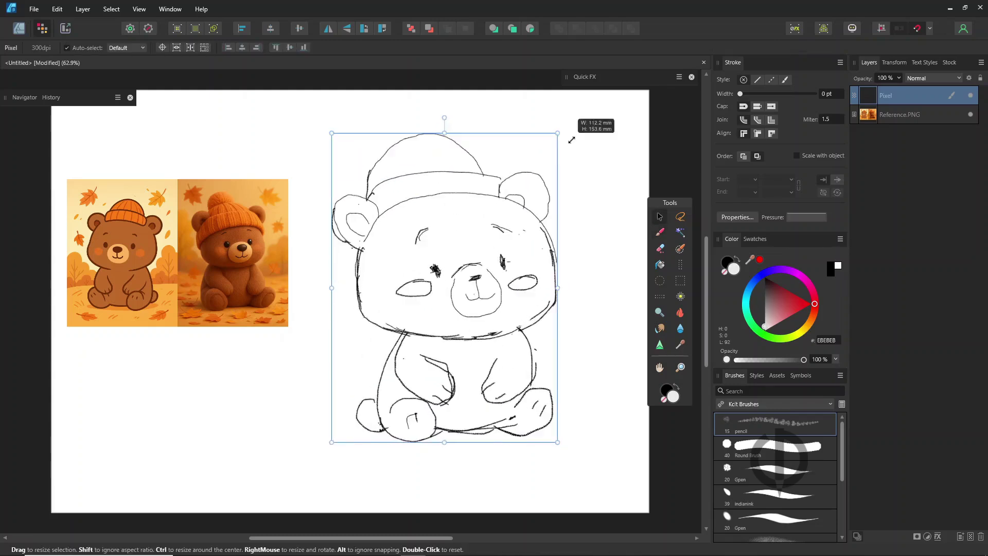
{"action": "left_click_drag", "start_coordinate": [448, 277], "coordinate": [442, 303]}
{"action": "left_click", "coordinate": [577, 297]}
{"action": "left_click", "coordinate": [887, 102]}
{"action": "left_click", "coordinate": [328, 29]}
{"action": "left_click", "coordinate": [609, 298]}
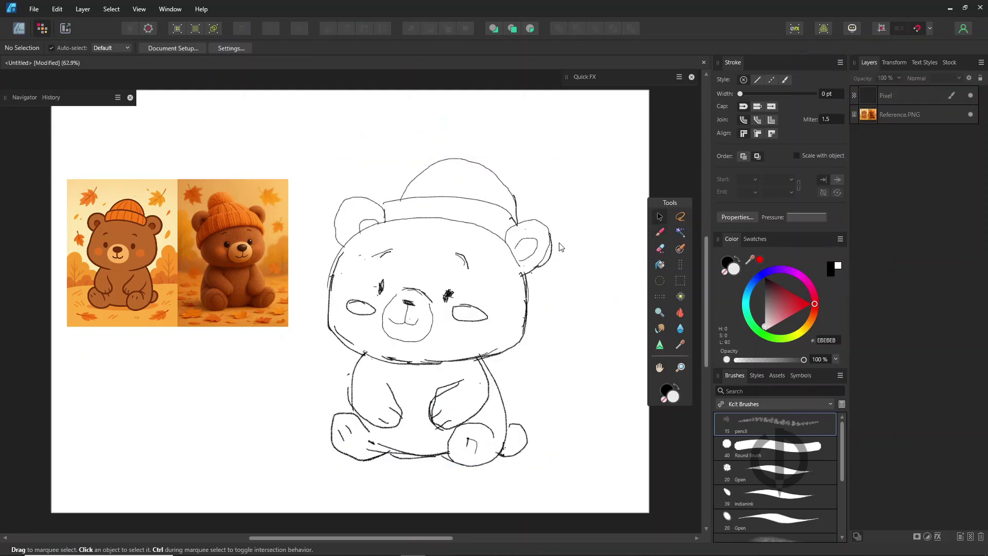
Lower the sketch layer's opacity to 13% and add a new vector layer beneath it
{"action": "left_click", "coordinate": [19, 29]}
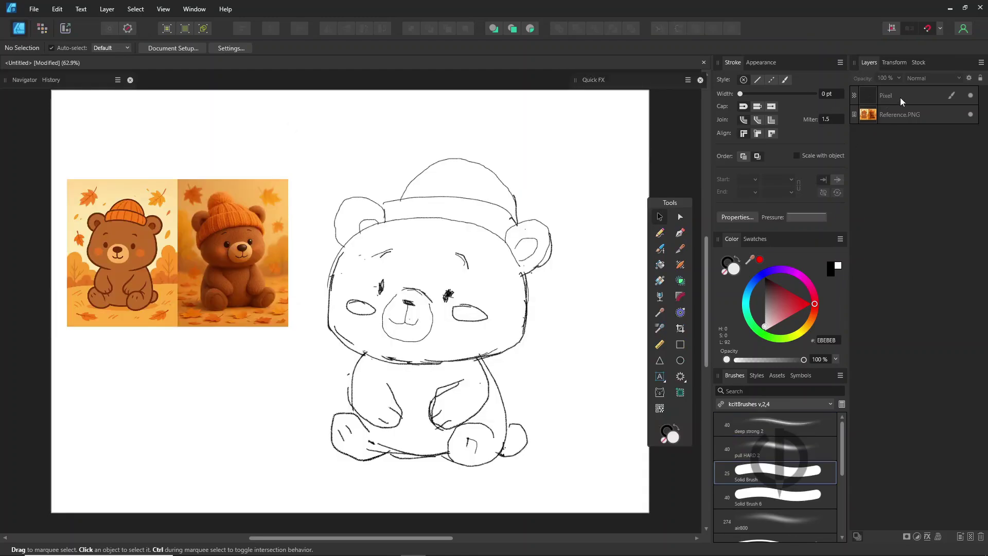
{"action": "left_click", "coordinate": [899, 97]}
{"action": "left_click", "coordinate": [897, 77]}
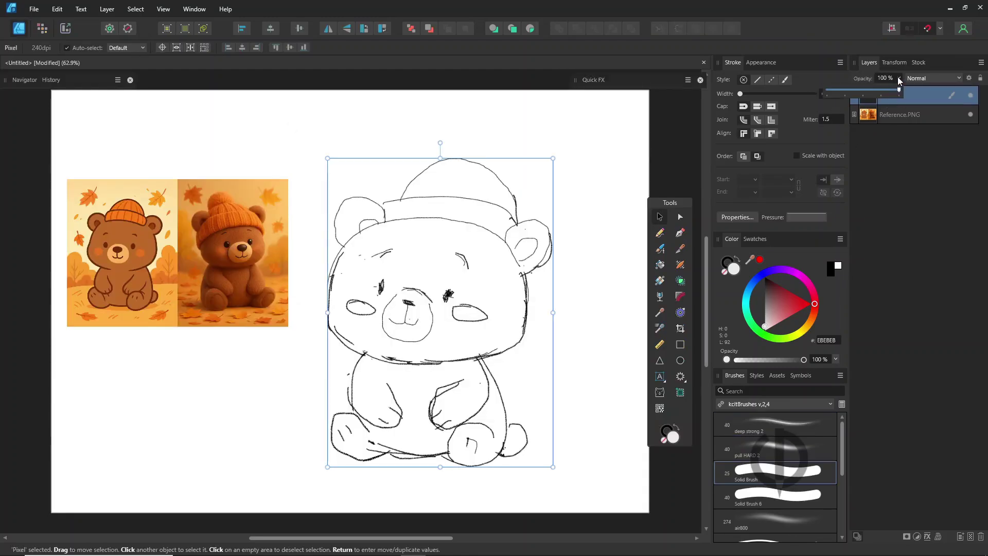
{"action": "left_click_drag", "start_coordinate": [899, 90], "coordinate": [836, 95]}
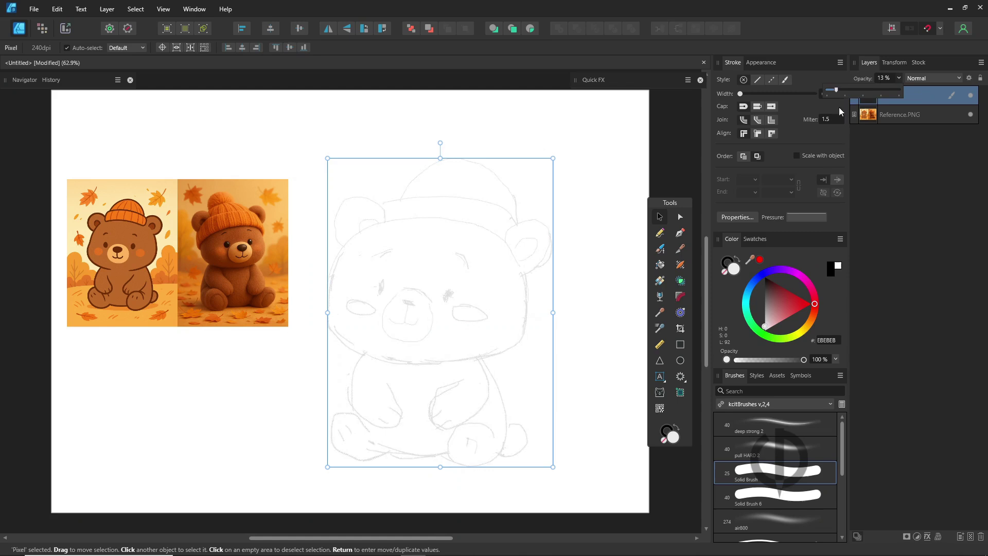
{"action": "left_click", "coordinate": [958, 537]}
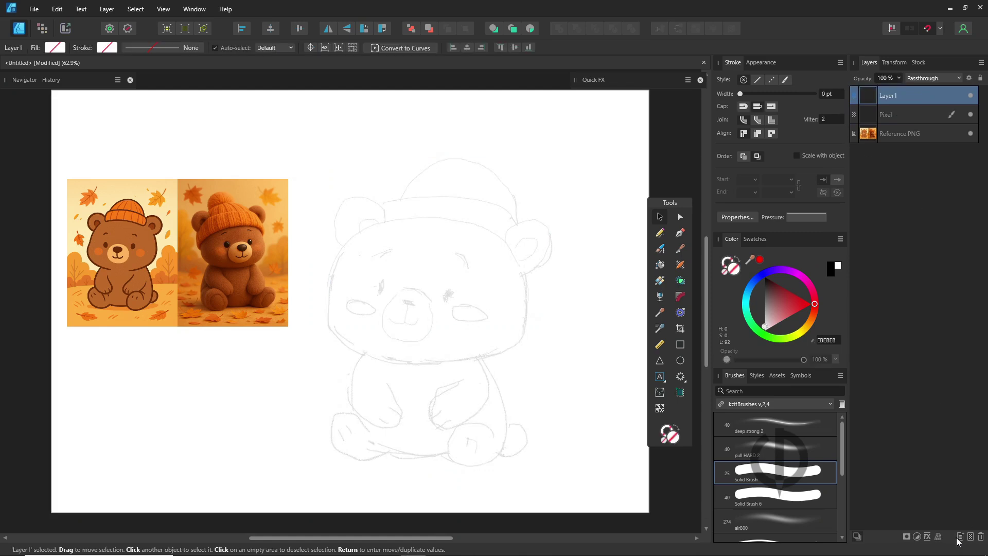
{"action": "left_click_drag", "start_coordinate": [915, 106], "coordinate": [912, 135]}
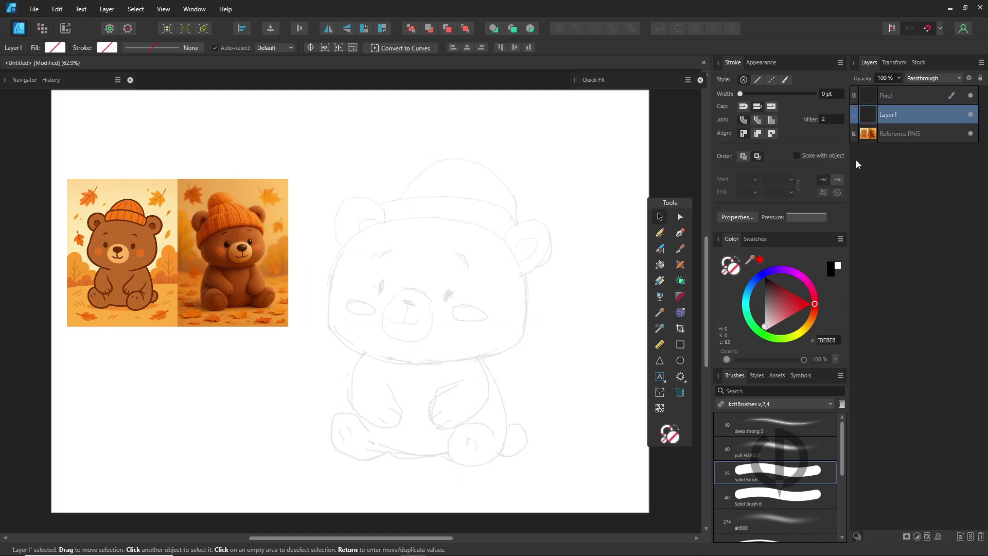
Set the Pencil stroke width to 4.3 pt using a test curve across the bear's forehead, and delete that curve
{"action": "left_click", "coordinate": [431, 276]}
{"action": "scroll", "coordinate": [432, 276], "scroll_direction": "up", "scroll_amount": 3}
{"action": "left_click_drag", "start_coordinate": [415, 292], "coordinate": [393, 237]}
{"action": "left_click", "coordinate": [660, 234]}
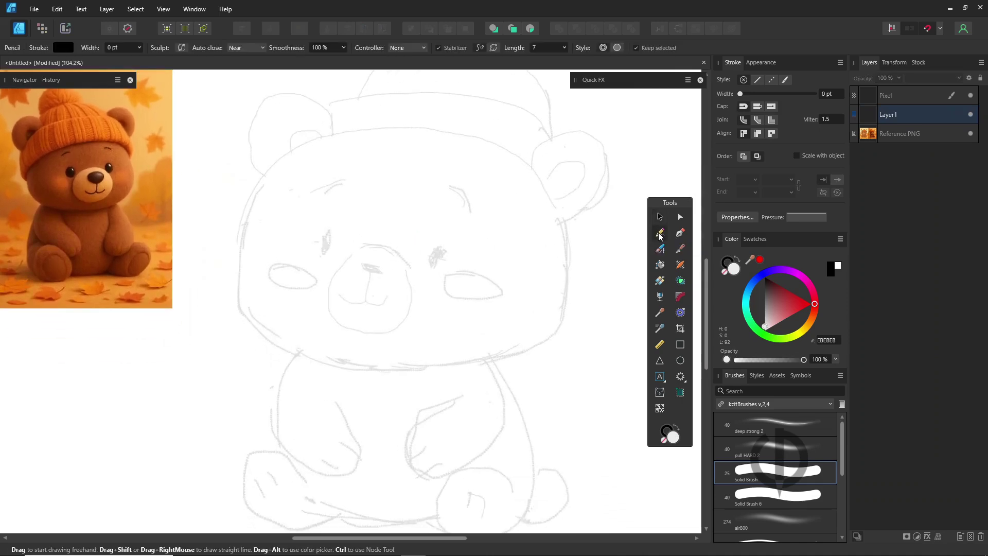
{"action": "left_click_drag", "start_coordinate": [268, 183], "coordinate": [460, 148]}
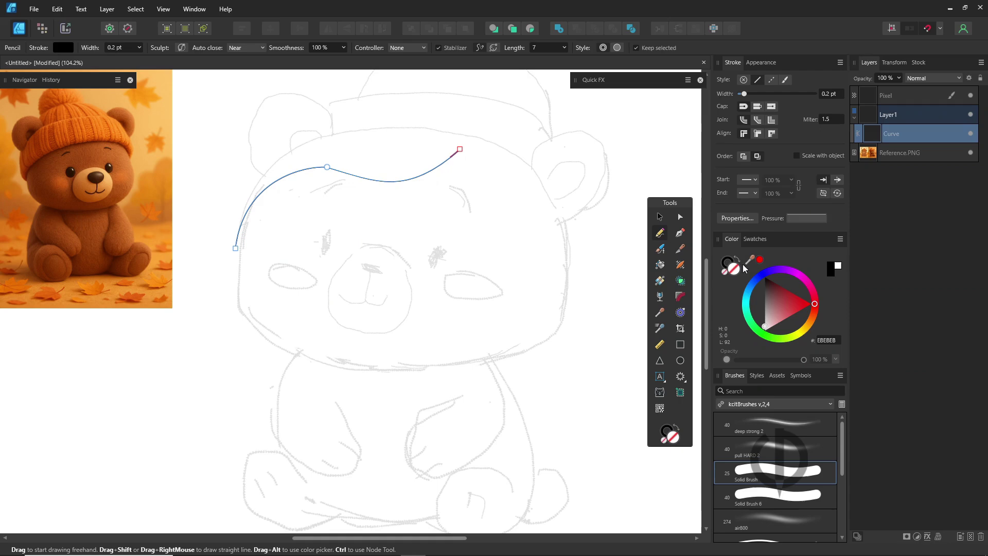
{"action": "left_click_drag", "start_coordinate": [745, 98], "coordinate": [759, 95]}
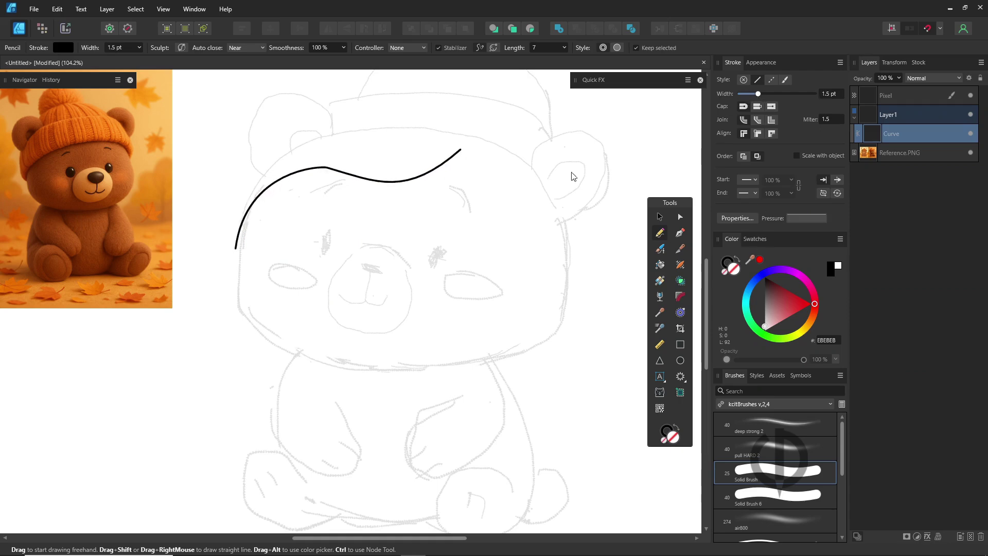
{"action": "left_click_drag", "start_coordinate": [360, 277], "coordinate": [528, 274]}
{"action": "left_click_drag", "start_coordinate": [758, 94], "coordinate": [763, 95]}
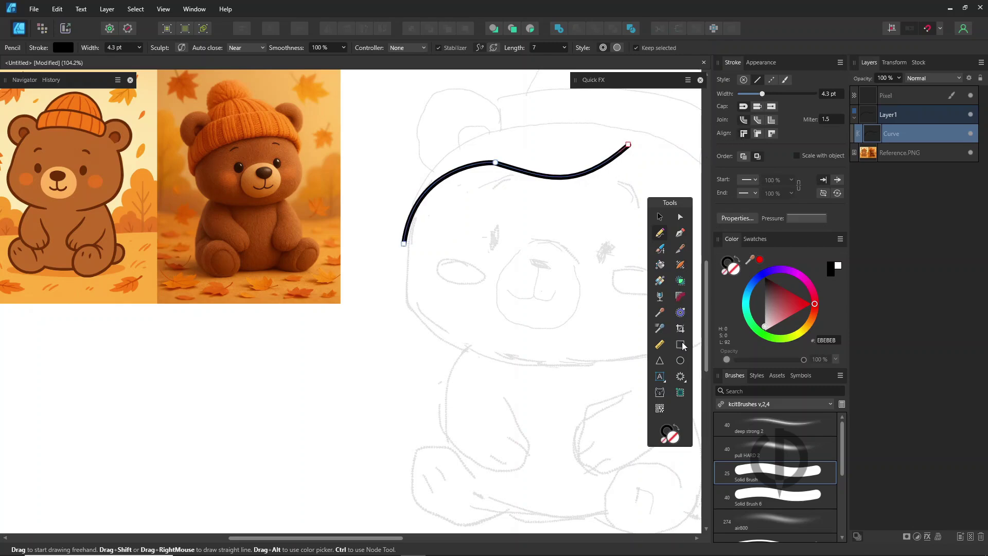
{"action": "left_click_drag", "start_coordinate": [401, 279], "coordinate": [214, 298]}
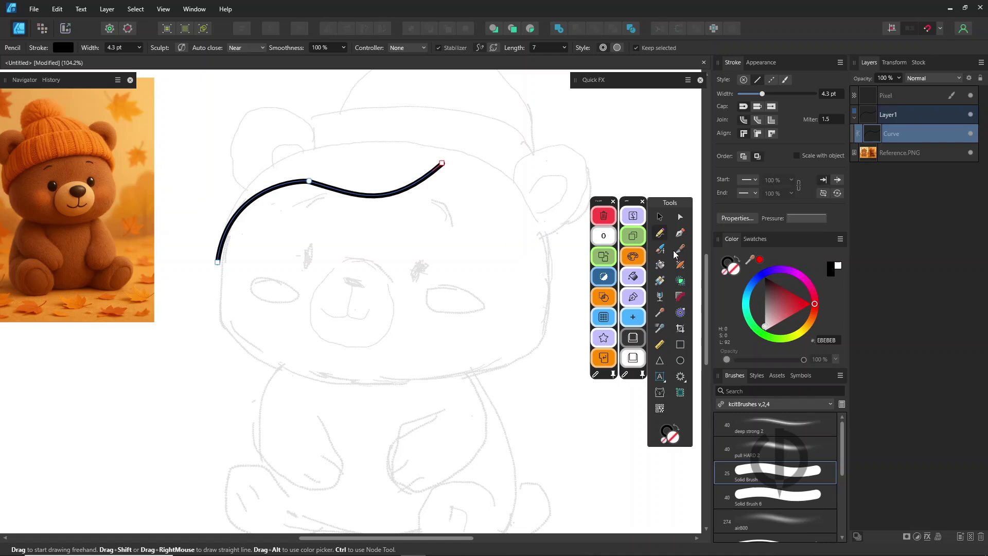
{"action": "key", "text": "Delete"}
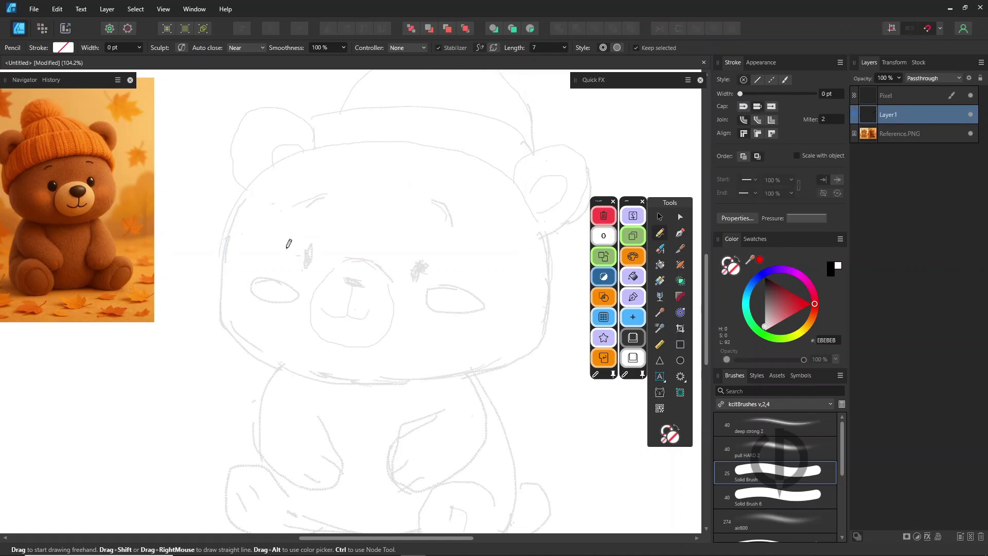
Trace the bear's head outline over the sketch as a closed Pencil curve, discarding the unsatisfactory attempts
{"action": "left_click_drag", "start_coordinate": [283, 363], "coordinate": [247, 329]}
{"action": "key", "text": "ctrl+z"}
{"action": "mouse_move", "coordinate": [282, 363]}
{"action": "left_mouse_down"}
{"action": "mouse_move", "coordinate": [227, 297]}
{"action": "mouse_move", "coordinate": [228, 237]}
{"action": "mouse_move", "coordinate": [272, 168]}
{"action": "mouse_move", "coordinate": [368, 136]}
{"action": "mouse_move", "coordinate": [491, 163]}
{"action": "mouse_move", "coordinate": [530, 207]}
{"action": "mouse_move", "coordinate": [533, 282]}
{"action": "mouse_move", "coordinate": [510, 342]}
{"action": "mouse_move", "coordinate": [439, 367]}
{"action": "mouse_move", "coordinate": [279, 369]}
{"action": "mouse_move", "coordinate": [323, 373]}
{"action": "left_mouse_up"}
{"action": "left_click", "coordinate": [603, 218]}
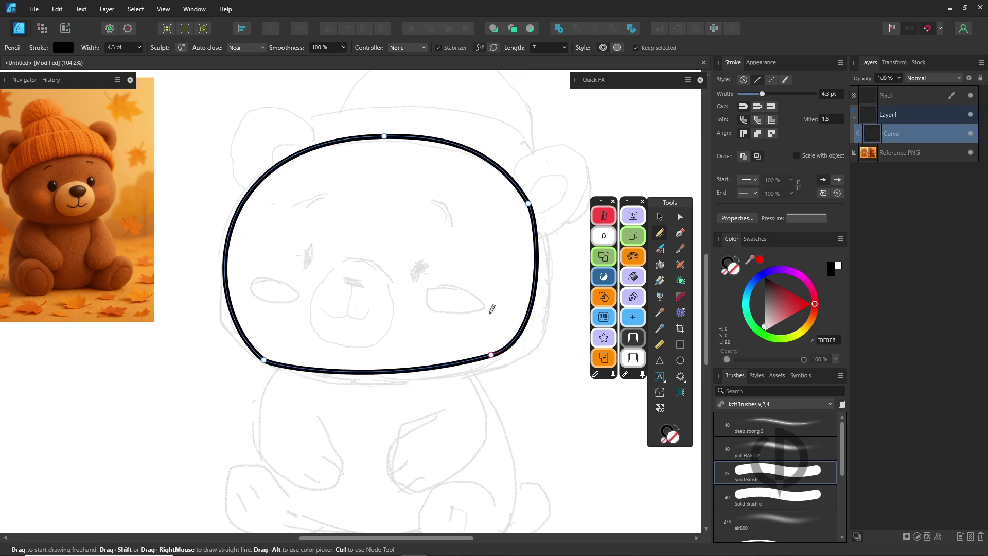
Adjust the head curve's nodes and handles along the chin, cheeks and sides to follow the sketch
{"action": "left_click_drag", "start_coordinate": [492, 357], "coordinate": [506, 358]}
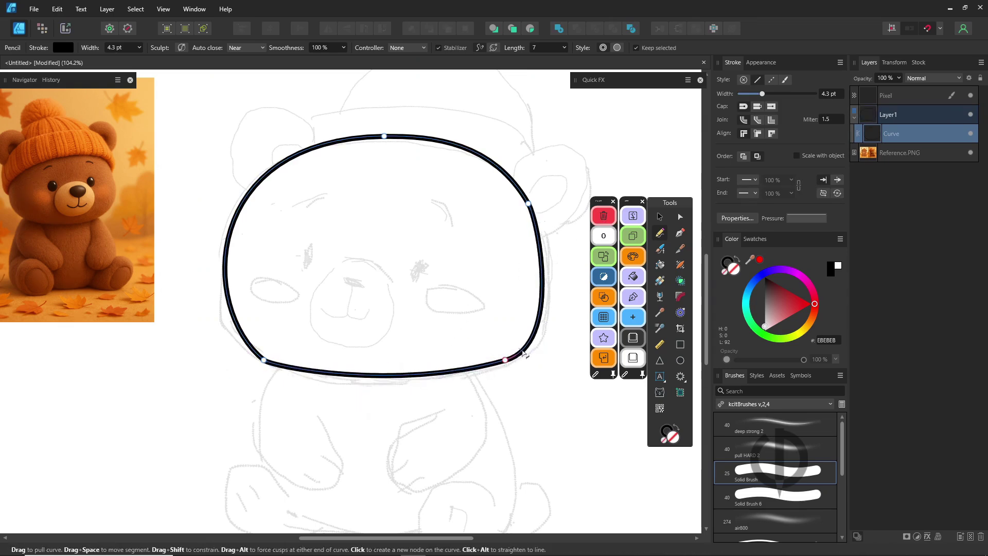
{"action": "left_click_drag", "start_coordinate": [393, 391], "coordinate": [353, 409]}
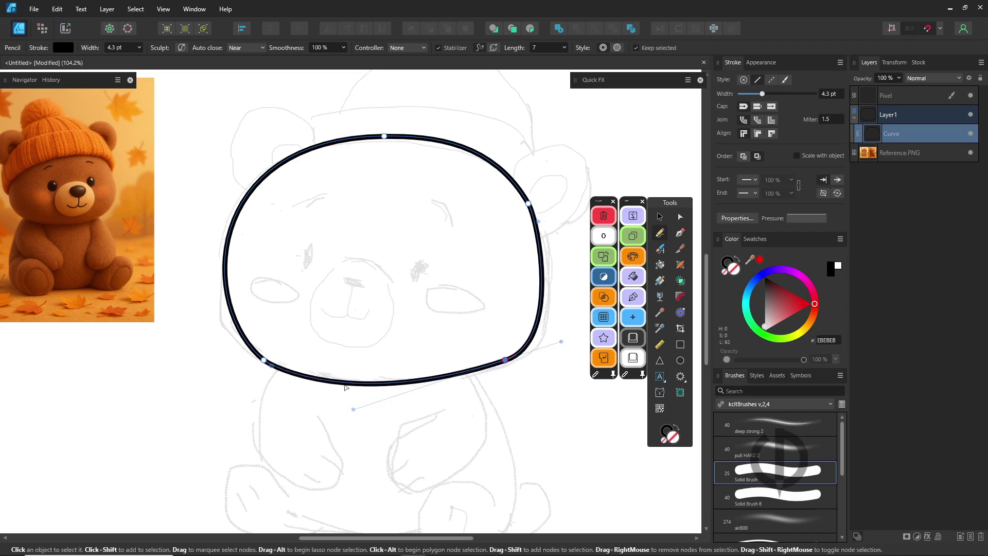
{"action": "left_click_drag", "start_coordinate": [261, 361], "coordinate": [255, 355]}
{"action": "left_click", "coordinate": [528, 204]}
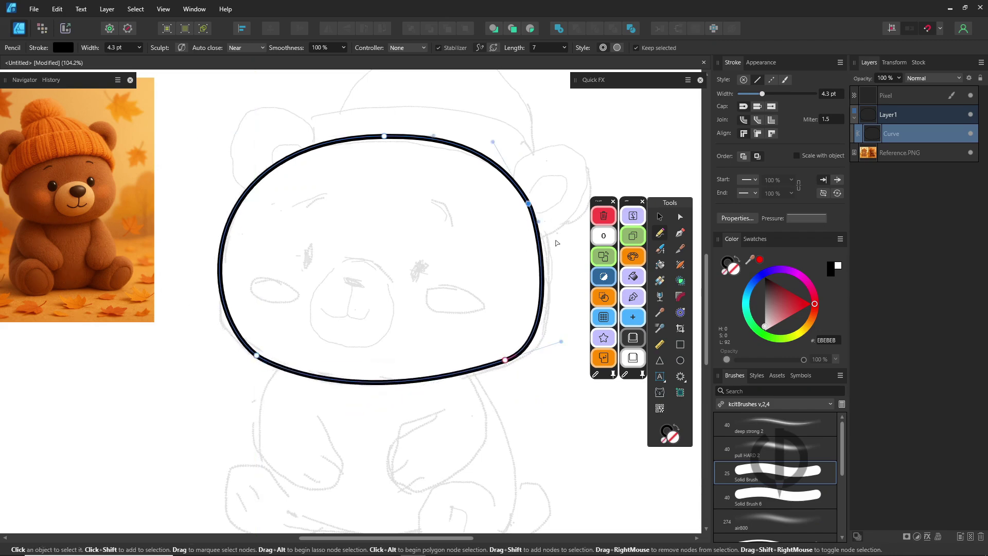
{"action": "left_click_drag", "start_coordinate": [539, 221], "coordinate": [554, 239]}
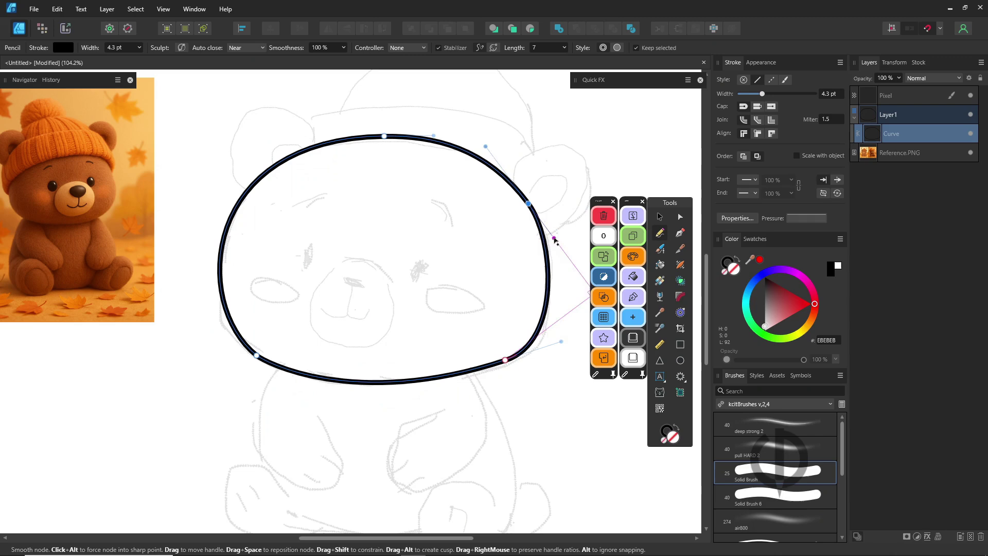
{"action": "left_click_drag", "start_coordinate": [561, 341], "coordinate": [553, 336]}
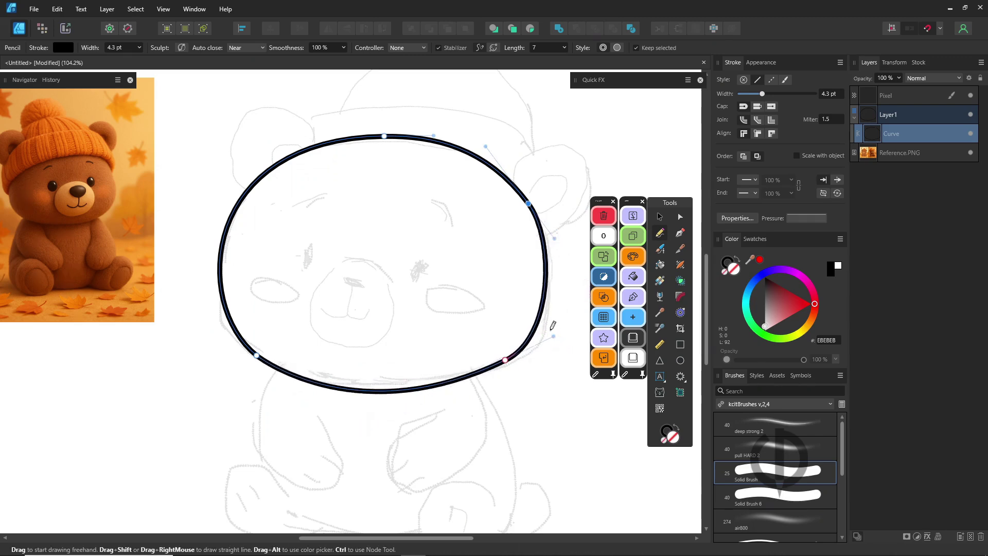
Trace the outer and inner curves of both bear ears and refine the ear on the head's right side
{"action": "mouse_move", "coordinate": [248, 189]}
{"action": "left_mouse_down"}
{"action": "mouse_move", "coordinate": [240, 181]}
{"action": "mouse_move", "coordinate": [283, 110]}
{"action": "mouse_move", "coordinate": [309, 154]}
{"action": "mouse_move", "coordinate": [320, 154]}
{"action": "left_mouse_up"}
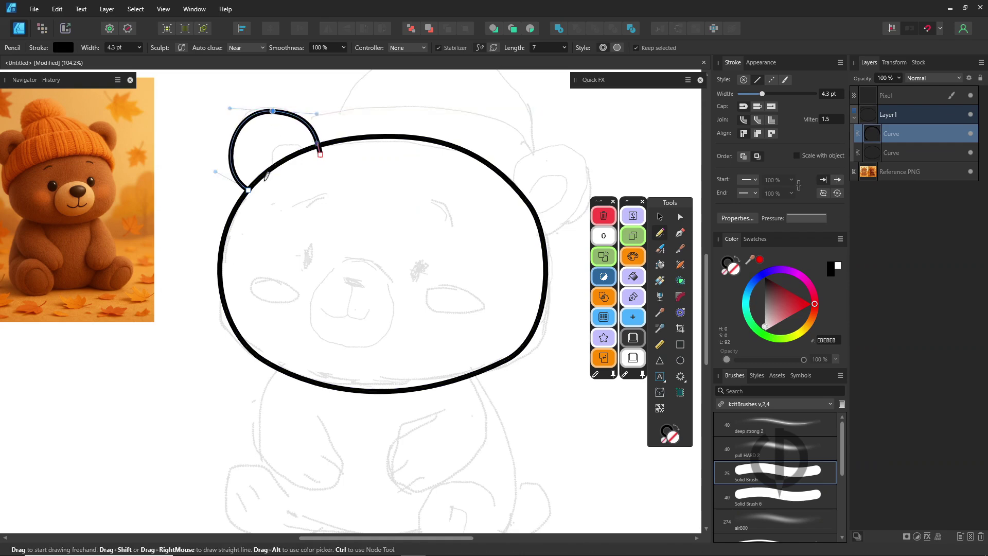
{"action": "mouse_move", "coordinate": [262, 178]}
{"action": "left_mouse_down"}
{"action": "mouse_move", "coordinate": [255, 140]}
{"action": "mouse_move", "coordinate": [291, 136]}
{"action": "mouse_move", "coordinate": [306, 153]}
{"action": "left_mouse_up"}
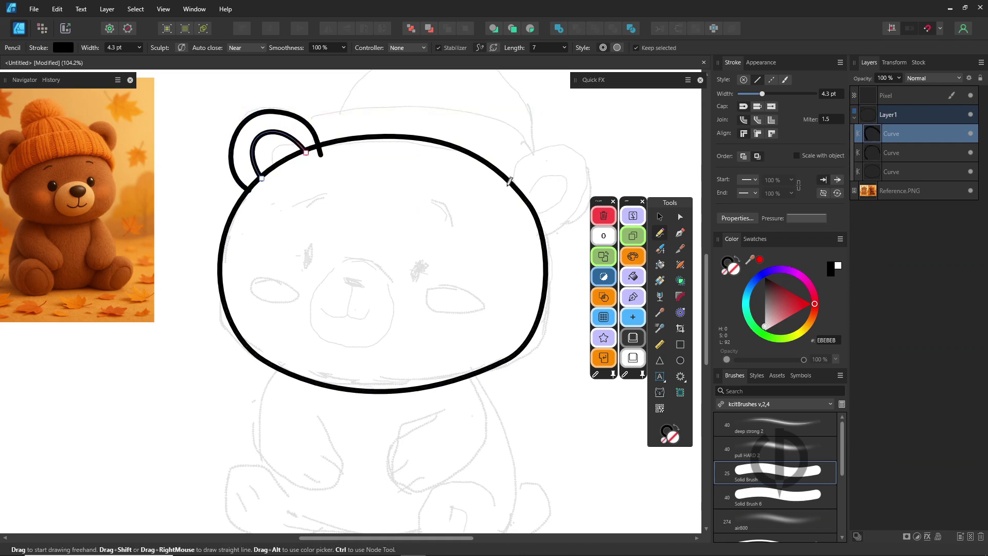
{"action": "mouse_move", "coordinate": [512, 162]}
{"action": "left_mouse_down"}
{"action": "mouse_move", "coordinate": [565, 150]}
{"action": "mouse_move", "coordinate": [587, 188]}
{"action": "mouse_move", "coordinate": [573, 223]}
{"action": "mouse_move", "coordinate": [541, 235]}
{"action": "mouse_move", "coordinate": [519, 184]}
{"action": "mouse_move", "coordinate": [560, 170]}
{"action": "mouse_move", "coordinate": [559, 210]}
{"action": "mouse_move", "coordinate": [540, 221]}
{"action": "left_mouse_up"}
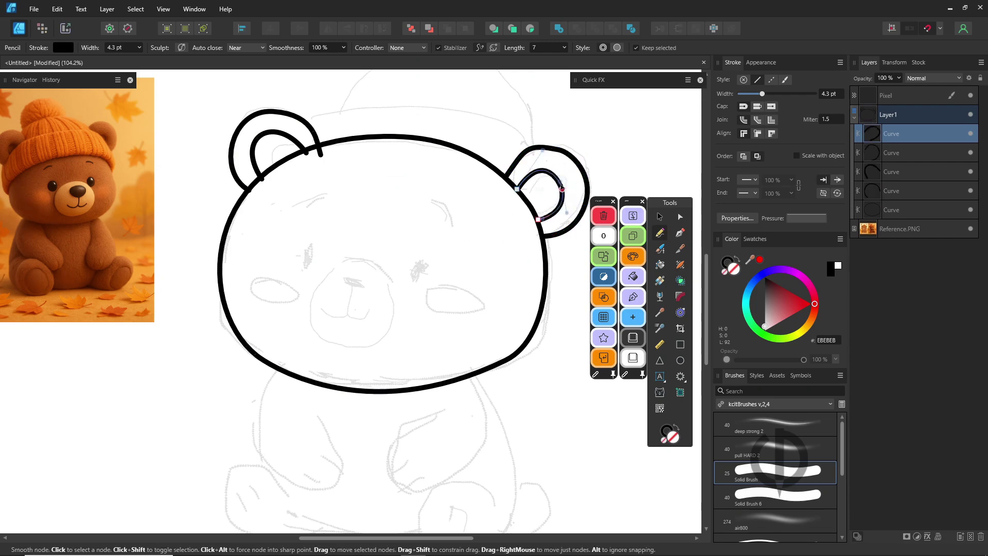
{"action": "left_click", "coordinate": [538, 150], "text": "ctrl"}
{"action": "left_click_drag", "start_coordinate": [538, 152], "coordinate": [537, 149]}
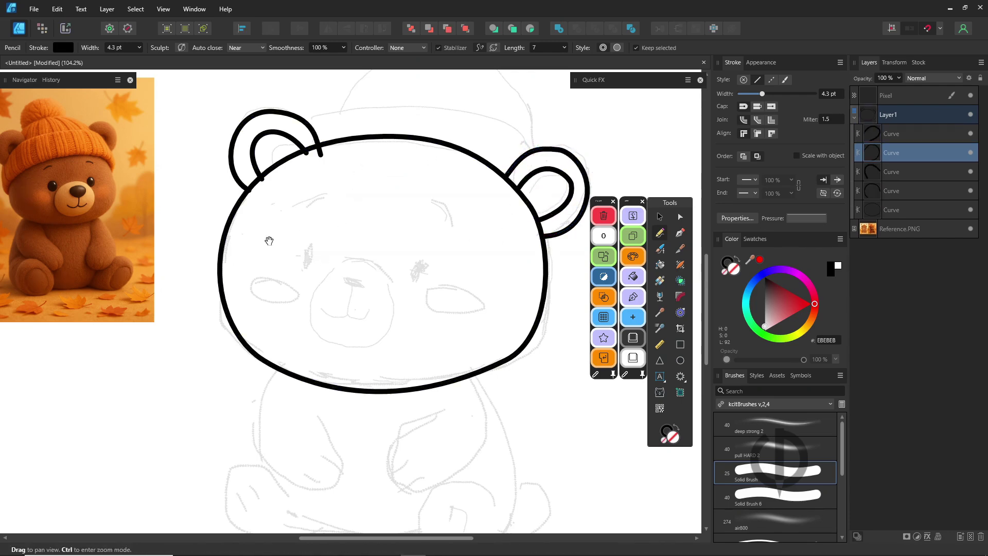
Trace the arm on the body's left side with the Pencil, from below the chin around the paw
{"action": "left_click_drag", "start_coordinate": [269, 240], "coordinate": [423, 191]}
{"action": "scroll", "coordinate": [266, 316], "scroll_direction": "down", "scroll_amount": 2}
{"action": "scroll", "coordinate": [267, 316], "scroll_direction": "right", "scroll_amount": 3}
{"action": "left_click_drag", "start_coordinate": [355, 273], "coordinate": [342, 326]}
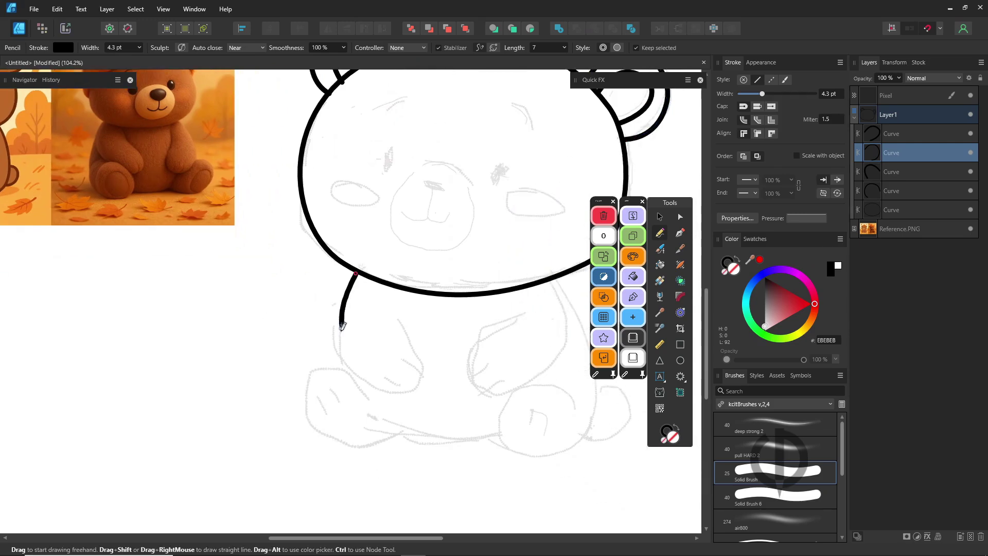
{"action": "left_click_drag", "start_coordinate": [419, 350], "coordinate": [393, 319]}
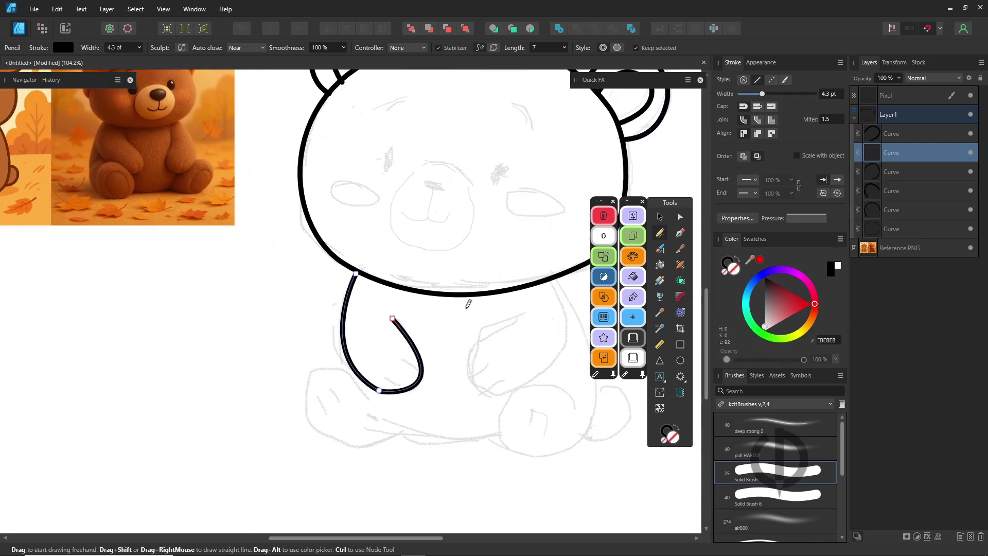
{"action": "scroll", "coordinate": [393, 319], "scroll_direction": "up", "scroll_amount": 3}
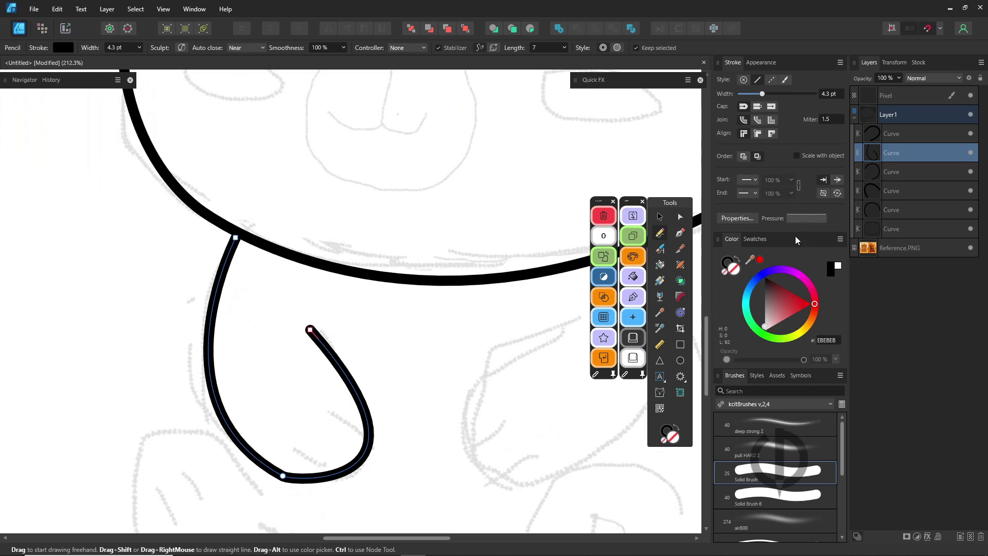
Taper the end of the left-side arm's stroke with the pressure curve and save it as a pressure profile
{"action": "left_click", "coordinate": [805, 219]}
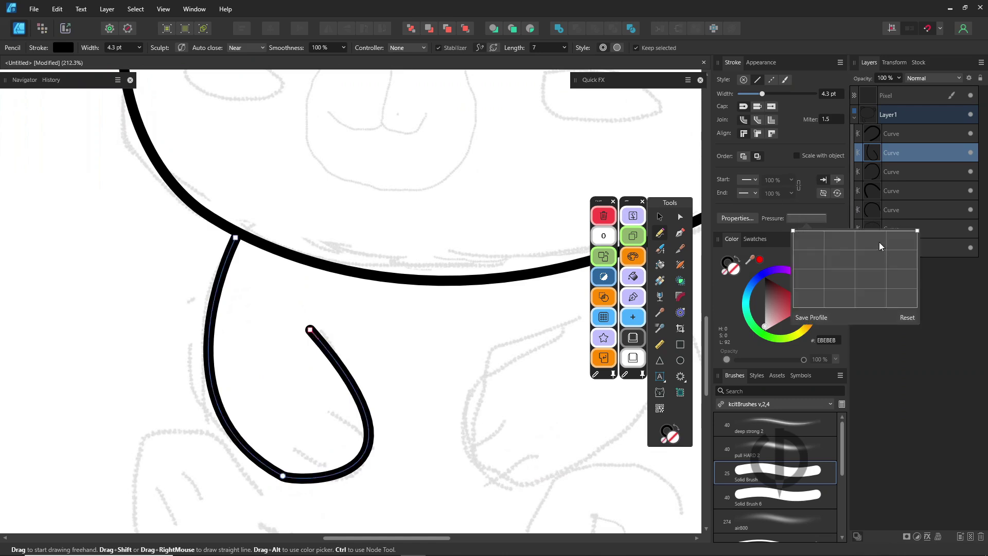
{"action": "mouse_move", "coordinate": [916, 231]}
{"action": "left_mouse_down"}
{"action": "mouse_move", "coordinate": [919, 298]}
{"action": "mouse_move", "coordinate": [916, 232]}
{"action": "mouse_move", "coordinate": [919, 291]}
{"action": "mouse_move", "coordinate": [917, 267]}
{"action": "left_mouse_up"}
{"action": "scroll", "coordinate": [386, 397], "scroll_direction": "down", "scroll_amount": 5}
{"action": "left_click", "coordinate": [805, 221]}
Trace the arm on the body's right side around its paw with the Pencil and taper its stroke at both ends
{"action": "left_click_drag", "start_coordinate": [491, 357], "coordinate": [528, 338]}
{"action": "mouse_move", "coordinate": [493, 348]}
{"action": "left_mouse_down"}
{"action": "mouse_move", "coordinate": [457, 380]}
{"action": "mouse_move", "coordinate": [530, 346]}
{"action": "left_mouse_up"}
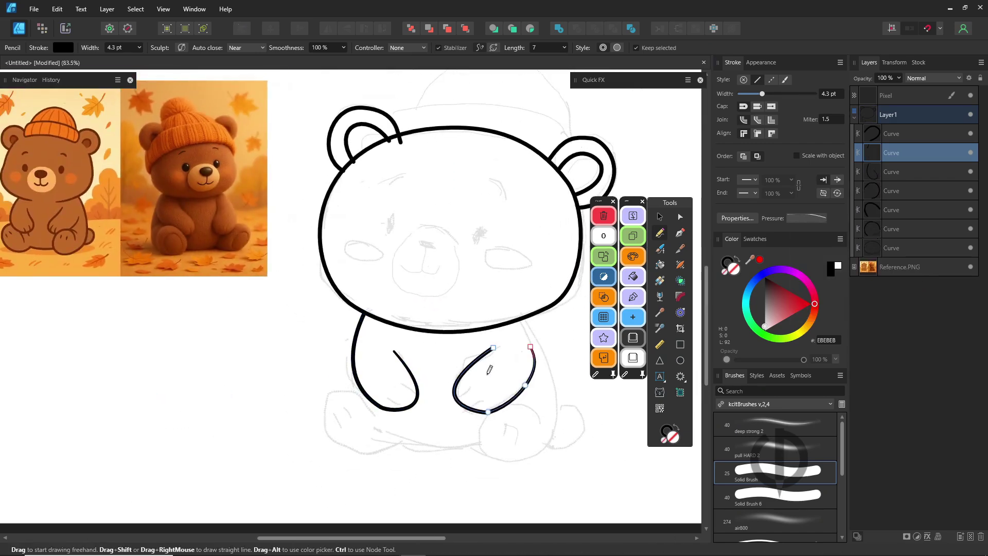
{"action": "left_click", "coordinate": [806, 219]}
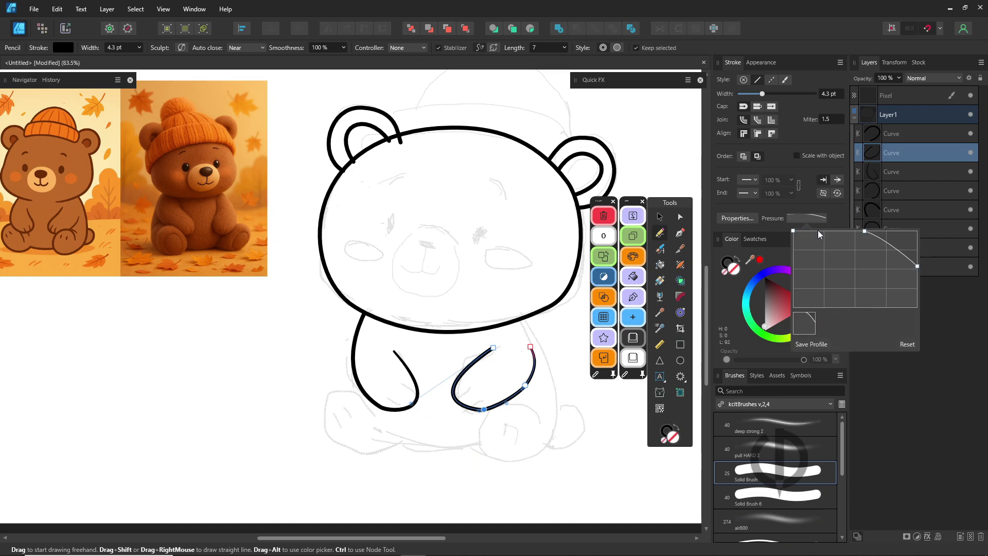
{"action": "left_click_drag", "start_coordinate": [575, 314], "coordinate": [506, 309]}
{"action": "left_click", "coordinate": [806, 219]}
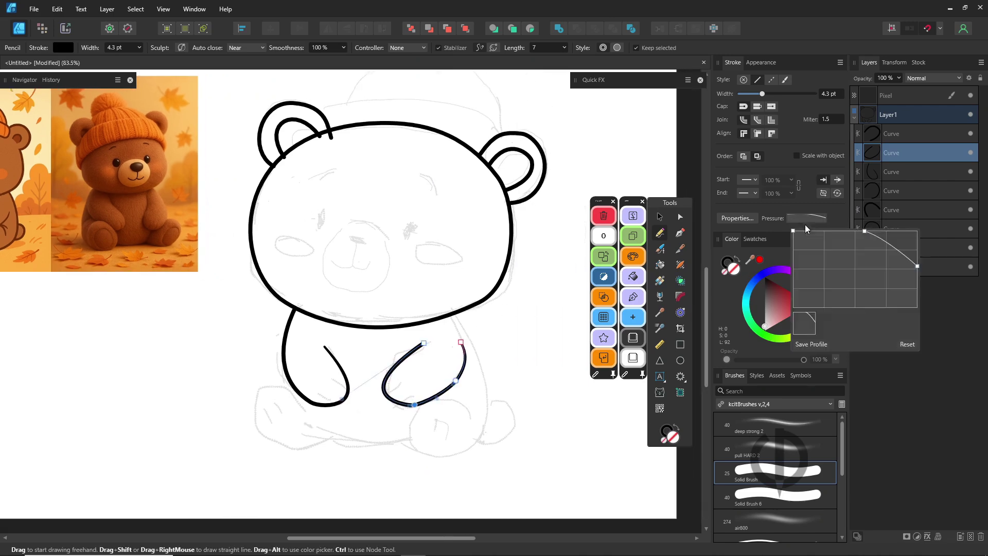
{"action": "mouse_move", "coordinate": [792, 231]}
{"action": "left_mouse_down"}
{"action": "mouse_move", "coordinate": [786, 278]}
{"action": "mouse_move", "coordinate": [814, 252]}
{"action": "mouse_move", "coordinate": [820, 229]}
{"action": "left_mouse_up"}
{"action": "left_click_drag", "start_coordinate": [461, 342], "coordinate": [463, 343]}
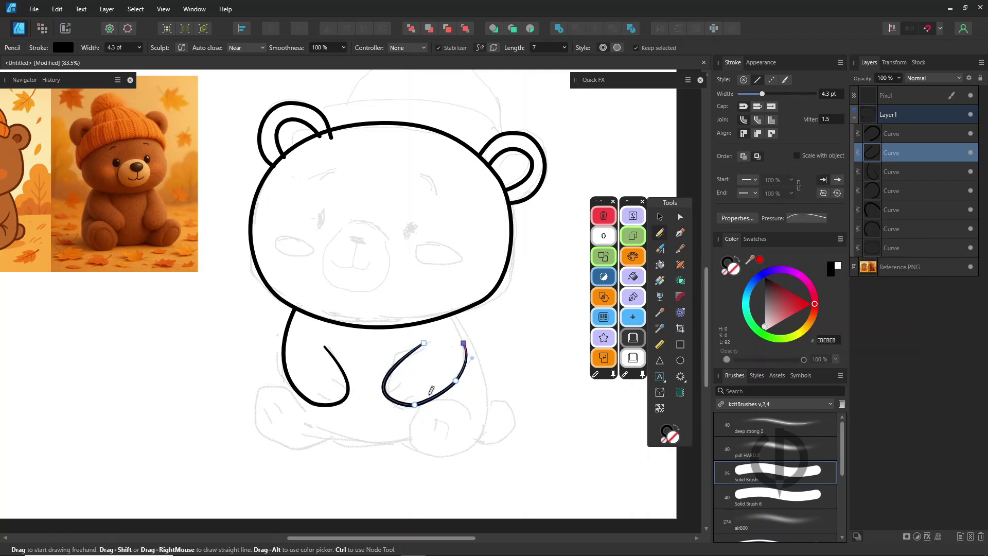
{"action": "left_click_drag", "start_coordinate": [401, 403], "coordinate": [402, 405]}
Trace the body's right side and front foot as one Pencil curve and apply the saved end-taper pressure profile
{"action": "left_click_drag", "start_coordinate": [538, 320], "coordinate": [573, 280]}
{"action": "mouse_move", "coordinate": [491, 275]}
{"action": "left_mouse_down"}
{"action": "mouse_move", "coordinate": [511, 309]}
{"action": "mouse_move", "coordinate": [463, 412]}
{"action": "mouse_move", "coordinate": [507, 372]}
{"action": "mouse_move", "coordinate": [515, 396]}
{"action": "left_mouse_up"}
{"action": "left_click", "coordinate": [809, 218]}
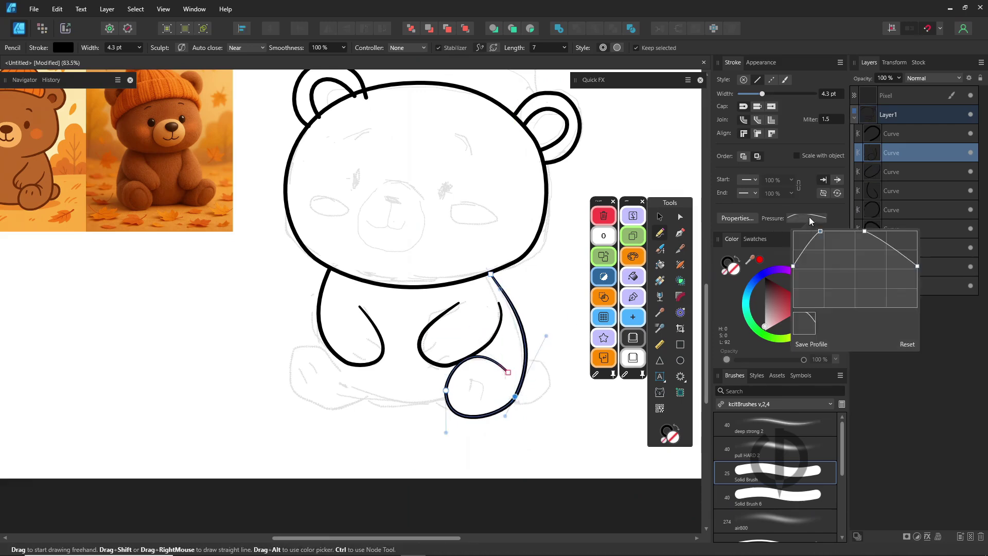
{"action": "left_click", "coordinate": [804, 327]}
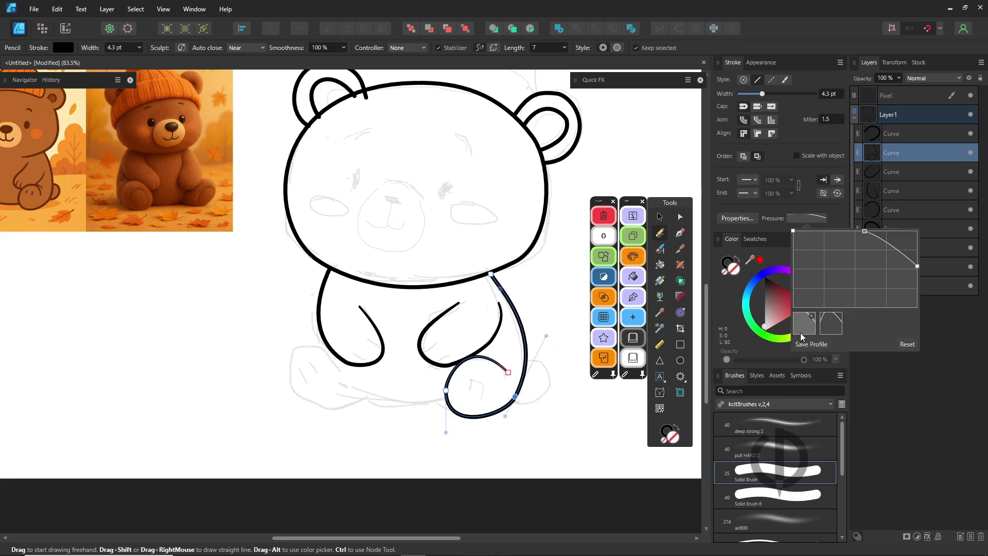
{"action": "left_click_drag", "start_coordinate": [503, 418], "coordinate": [500, 421]}
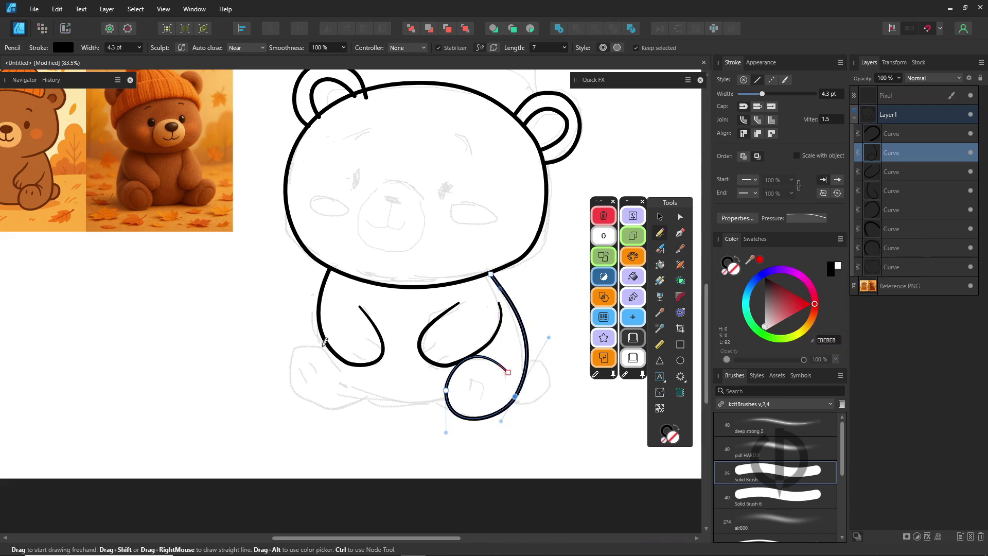
{"action": "left_click_drag", "start_coordinate": [336, 364], "coordinate": [336, 368]}
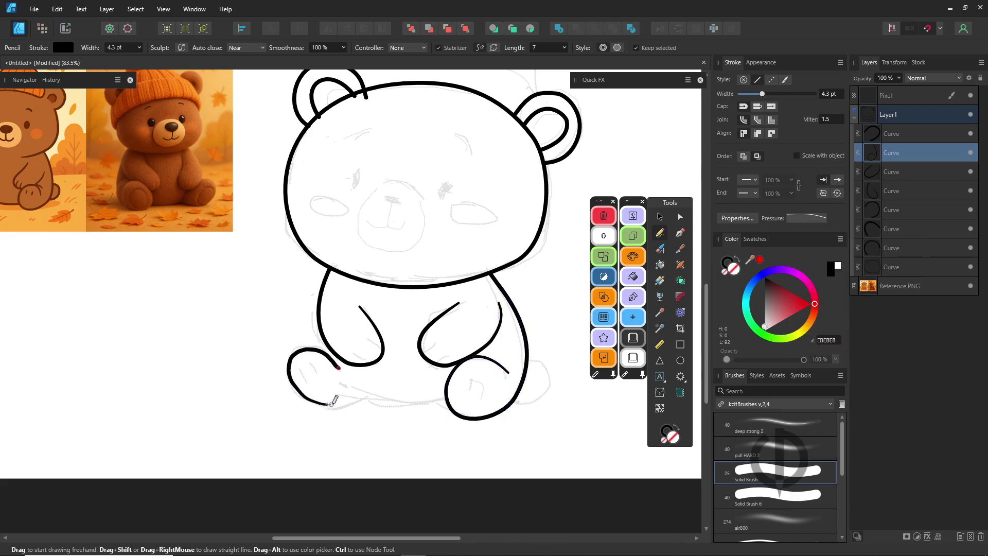
{"action": "left_click_drag", "start_coordinate": [331, 404], "coordinate": [369, 392]}
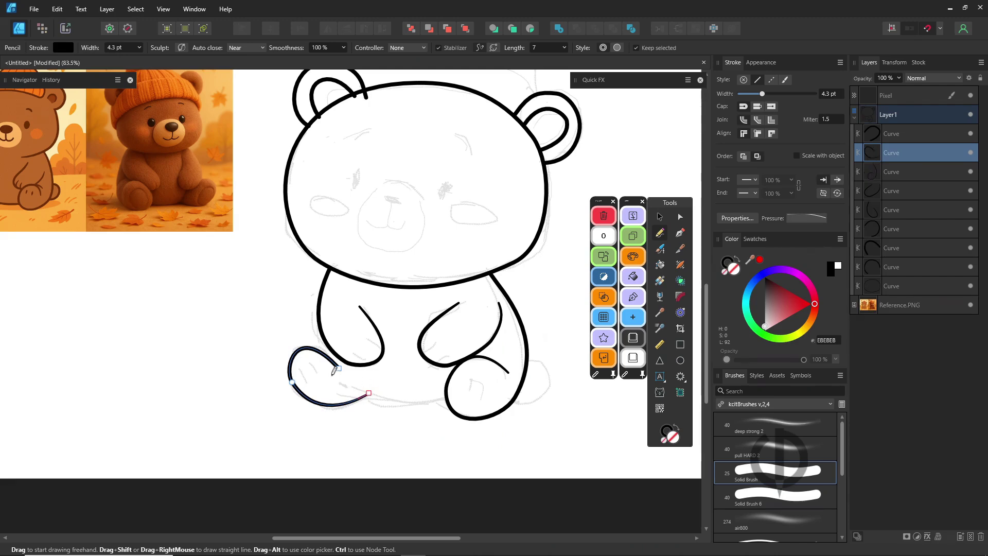
{"action": "key", "text": "ctrl+z"}
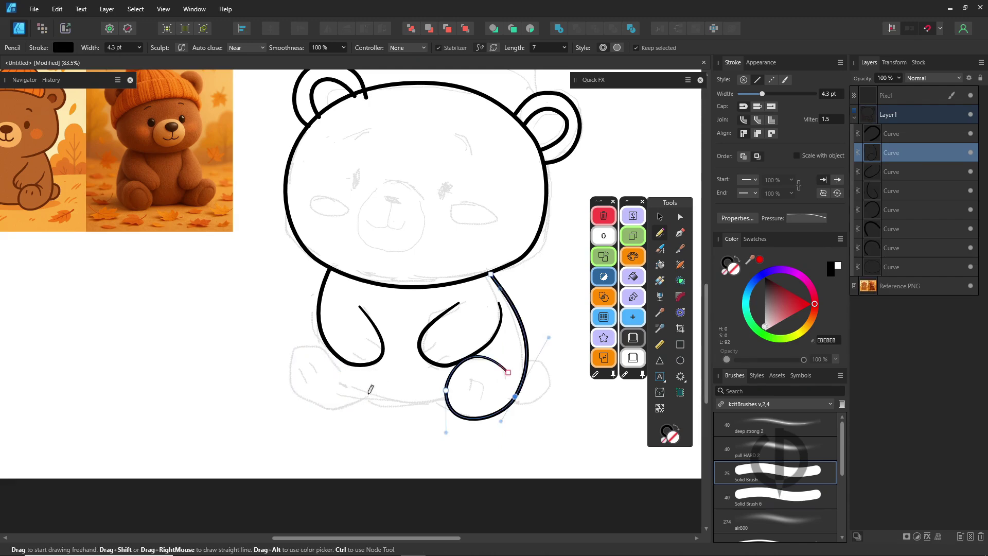
Trace the foot on the body's left side and join it to the other foot with a curved belly line
{"action": "left_click_drag", "start_coordinate": [367, 390], "coordinate": [368, 389]}
{"action": "mouse_move", "coordinate": [303, 396]}
{"action": "left_mouse_down"}
{"action": "mouse_move", "coordinate": [305, 346]}
{"action": "mouse_move", "coordinate": [377, 393]}
{"action": "left_mouse_up"}
{"action": "left_click_drag", "start_coordinate": [441, 392], "coordinate": [446, 397]}
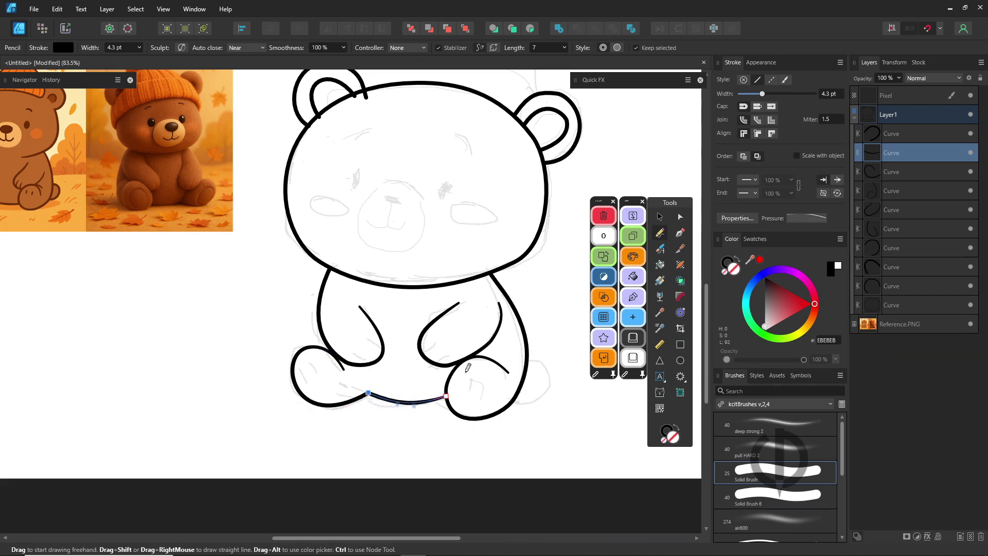
Draw two short toe strokes on the right foot and finger strokes on both paws, and trace the rounded curve behind that foot
{"action": "left_click_drag", "start_coordinate": [484, 370], "coordinate": [485, 382]}
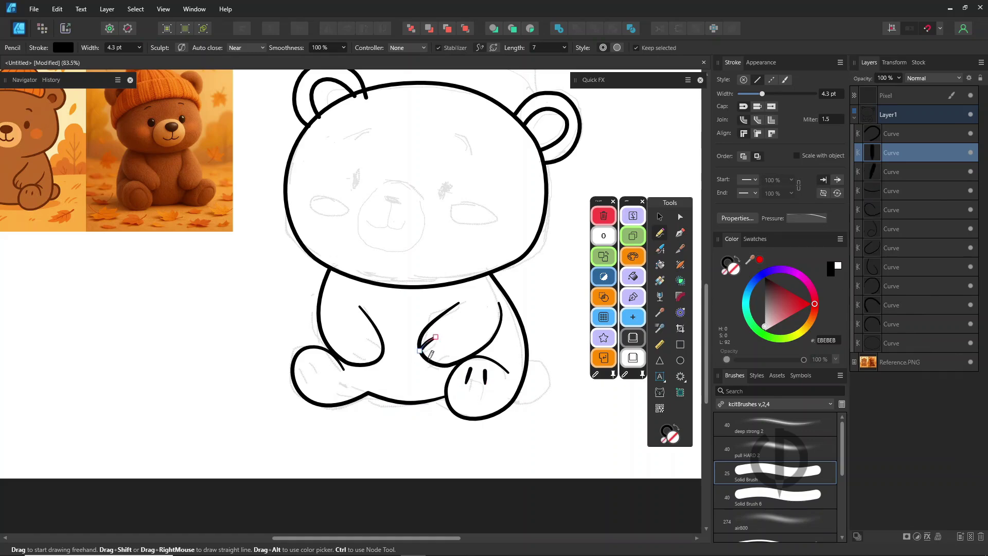
{"action": "left_click_drag", "start_coordinate": [428, 358], "coordinate": [441, 351]}
{"action": "left_click_drag", "start_coordinate": [366, 363], "coordinate": [360, 359]}
{"action": "left_click_drag", "start_coordinate": [328, 404], "coordinate": [369, 412]}
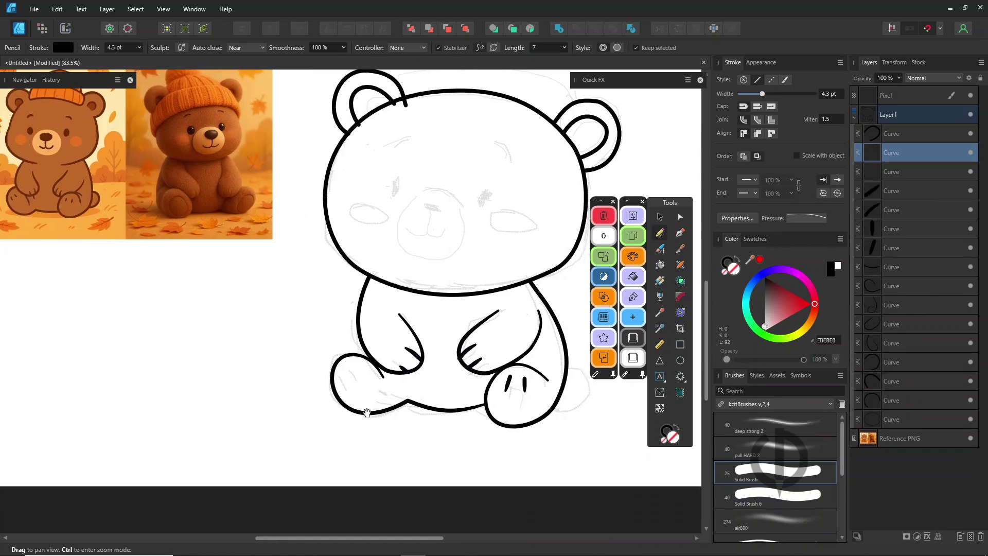
{"action": "mouse_move", "coordinate": [568, 367]}
{"action": "left_mouse_down"}
{"action": "mouse_move", "coordinate": [595, 400]}
{"action": "mouse_move", "coordinate": [552, 410]}
{"action": "left_mouse_up"}
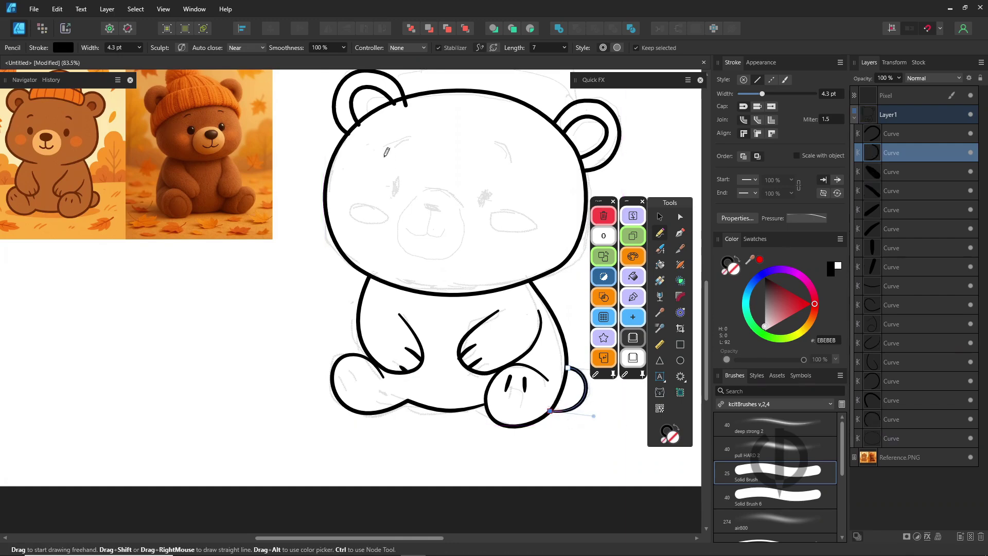
Draw both eyebrows with the Pencil, using a saved pressure profile that is thick in the middle and tapered at both ends
{"action": "left_click_drag", "start_coordinate": [383, 158], "coordinate": [411, 154]}
{"action": "left_click", "coordinate": [806, 218]}
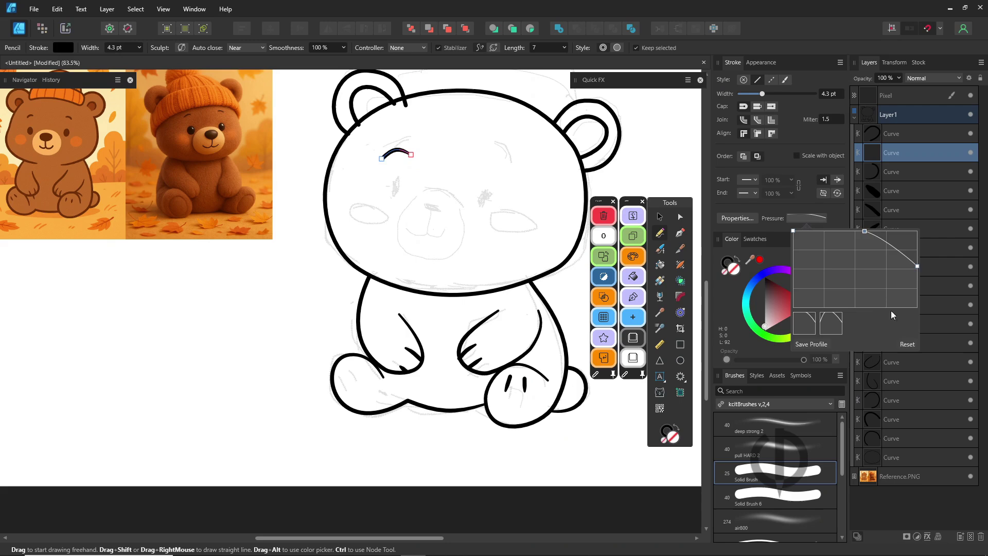
{"action": "left_click", "coordinate": [907, 345]}
{"action": "left_click", "coordinate": [853, 231]}
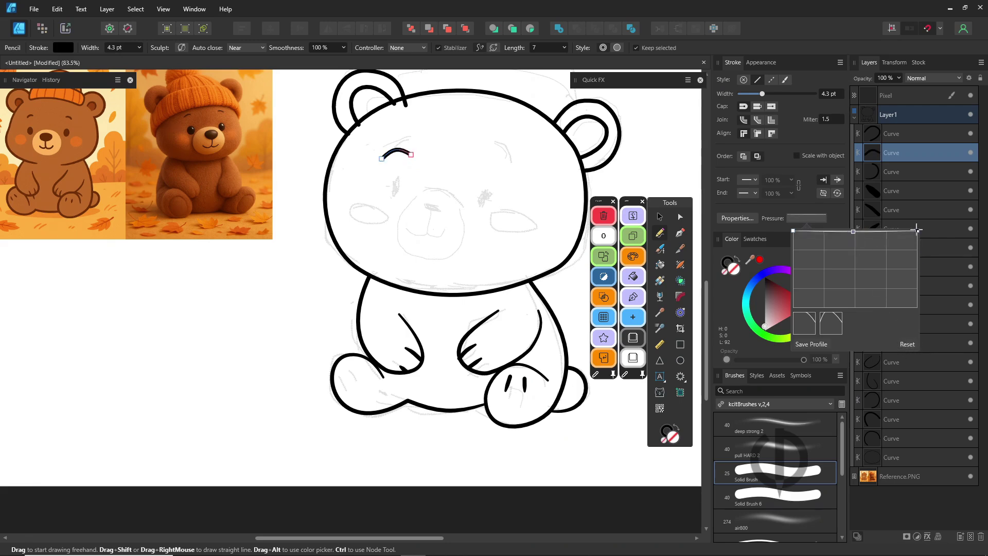
{"action": "left_click_drag", "start_coordinate": [918, 231], "coordinate": [918, 289]}
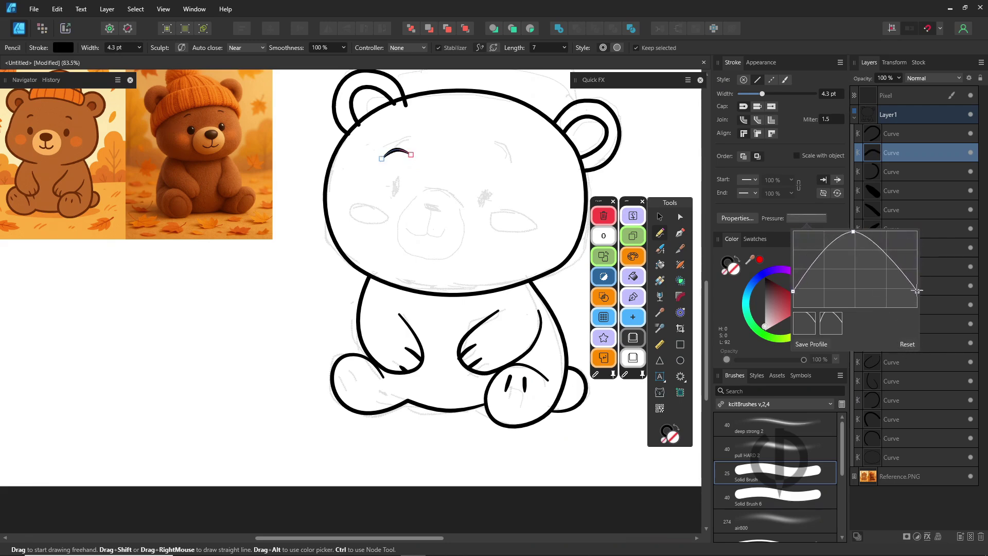
{"action": "left_click", "coordinate": [813, 344]}
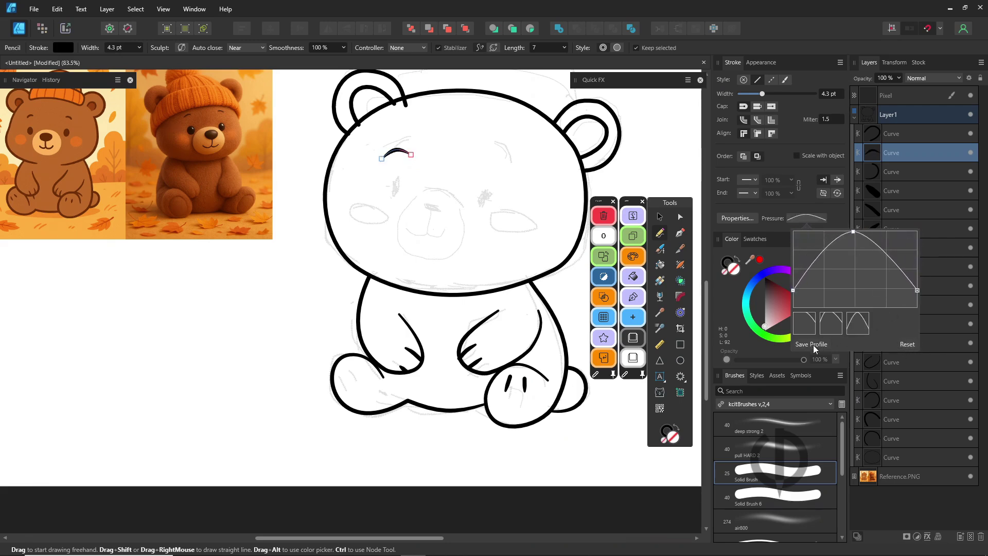
{"action": "left_click", "coordinate": [661, 239]}
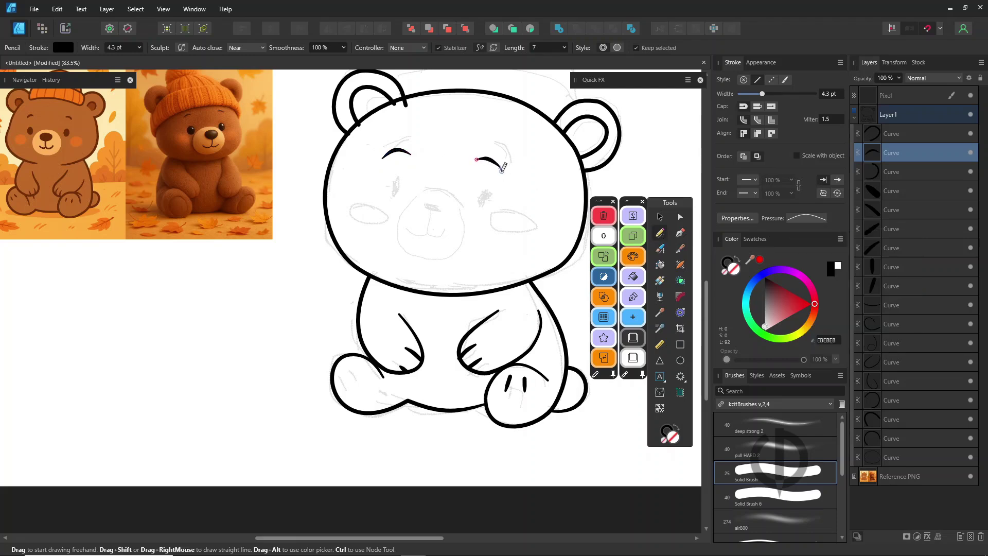
{"action": "left_click", "coordinate": [596, 299]}
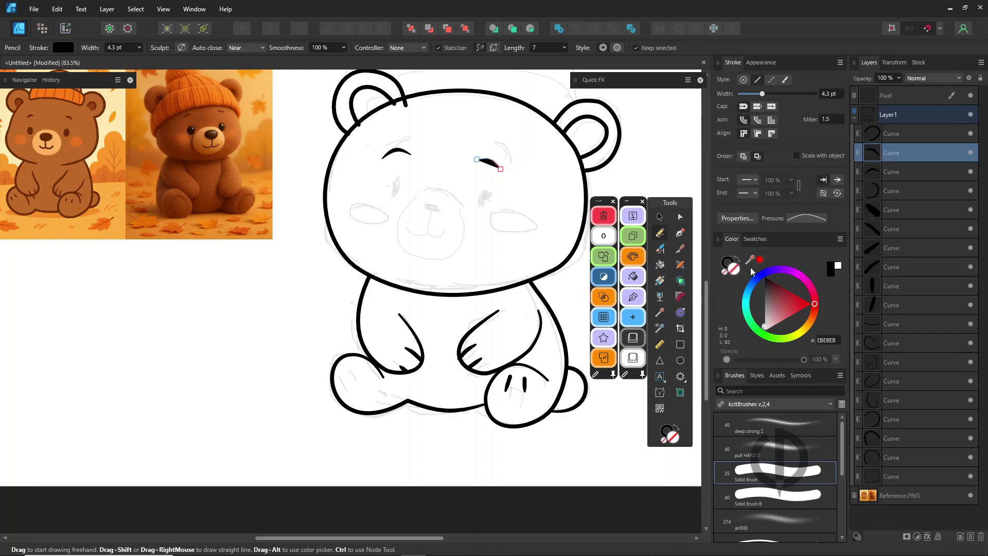
Draw the nose over the sketch as a black-filled Pencil shape and set its stroke width to 0 pt
{"action": "left_click", "coordinate": [738, 262]}
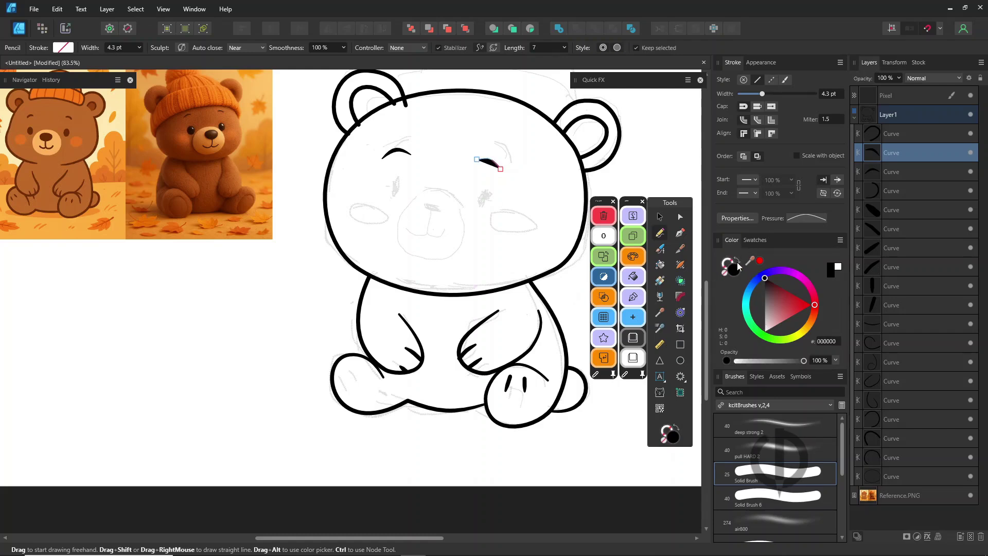
{"action": "left_click", "coordinate": [659, 217]}
{"action": "left_click", "coordinate": [525, 236]}
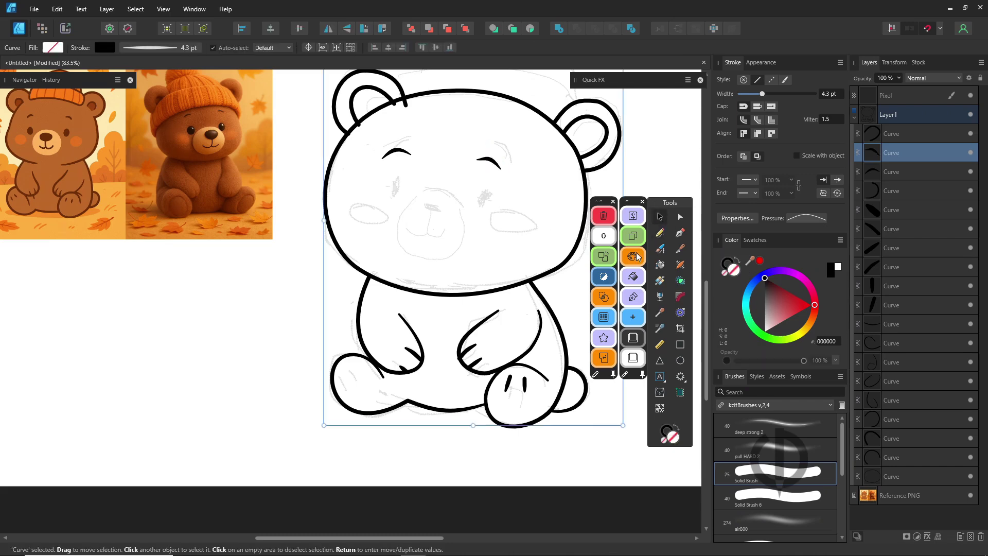
{"action": "left_click", "coordinate": [737, 266]}
{"action": "left_click", "coordinate": [660, 234]}
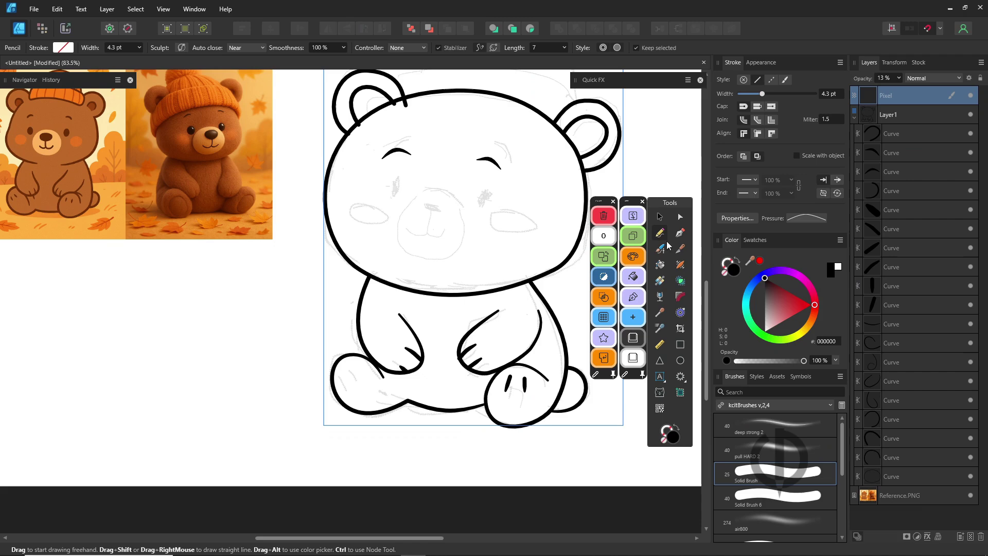
{"action": "mouse_move", "coordinate": [443, 201]}
{"action": "left_mouse_down"}
{"action": "mouse_move", "coordinate": [443, 210]}
{"action": "mouse_move", "coordinate": [419, 202]}
{"action": "left_mouse_up"}
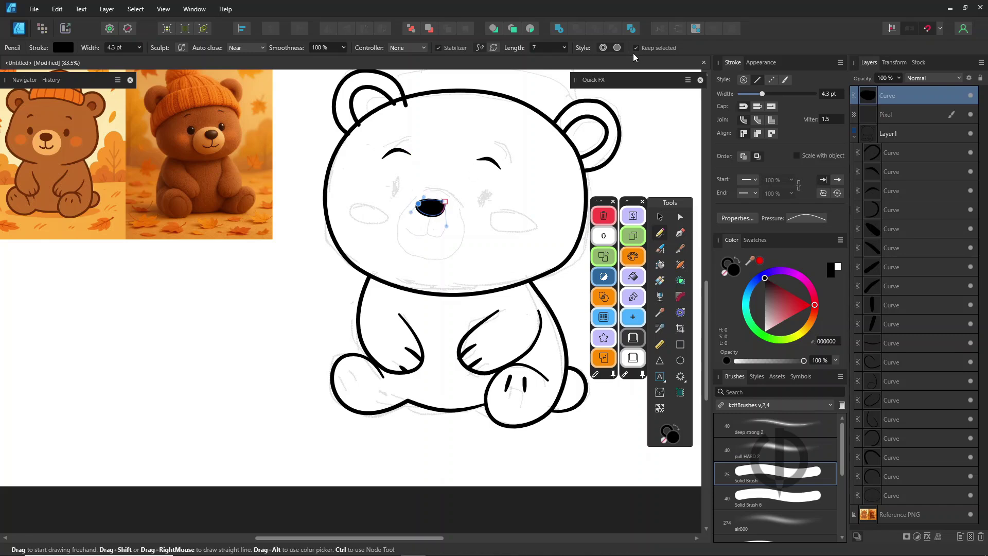
{"action": "left_click", "coordinate": [601, 48]}
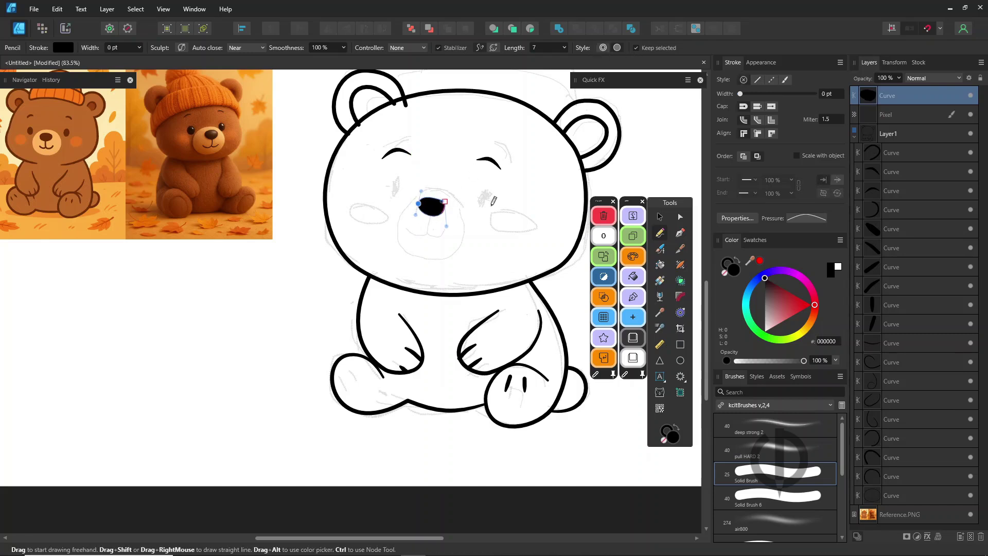
Draw two small upright black ellipses as the eyes and position the left one over its sketch mark
{"action": "left_click", "coordinate": [680, 360]}
{"action": "mouse_move", "coordinate": [395, 177]}
{"action": "left_mouse_down"}
{"action": "mouse_move", "coordinate": [408, 199]}
{"action": "mouse_move", "coordinate": [465, 191]}
{"action": "mouse_move", "coordinate": [482, 194]}
{"action": "mouse_move", "coordinate": [480, 202]}
{"action": "left_mouse_up"}
{"action": "left_click", "coordinate": [659, 216]}
{"action": "left_click", "coordinate": [400, 195]}
{"action": "left_click_drag", "start_coordinate": [399, 198], "coordinate": [395, 198]}
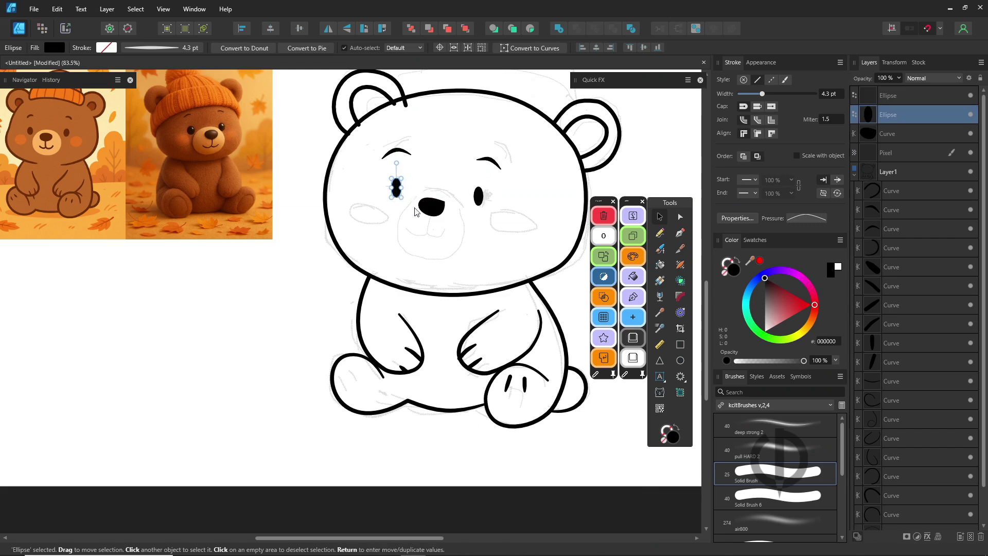
Move the top node of the left-side arm curve inward along the chin line
{"action": "left_click", "coordinate": [362, 303]}
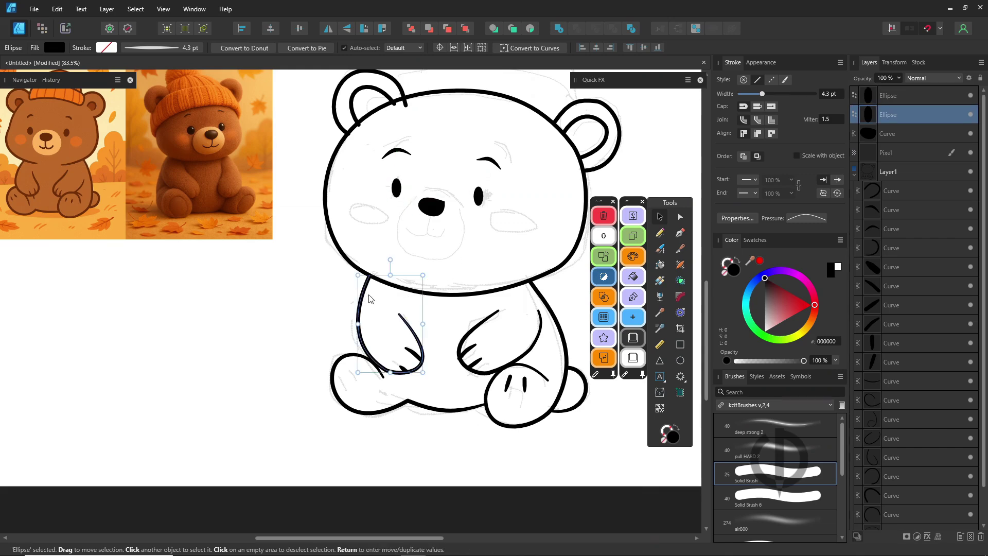
{"action": "left_click", "coordinate": [678, 217]}
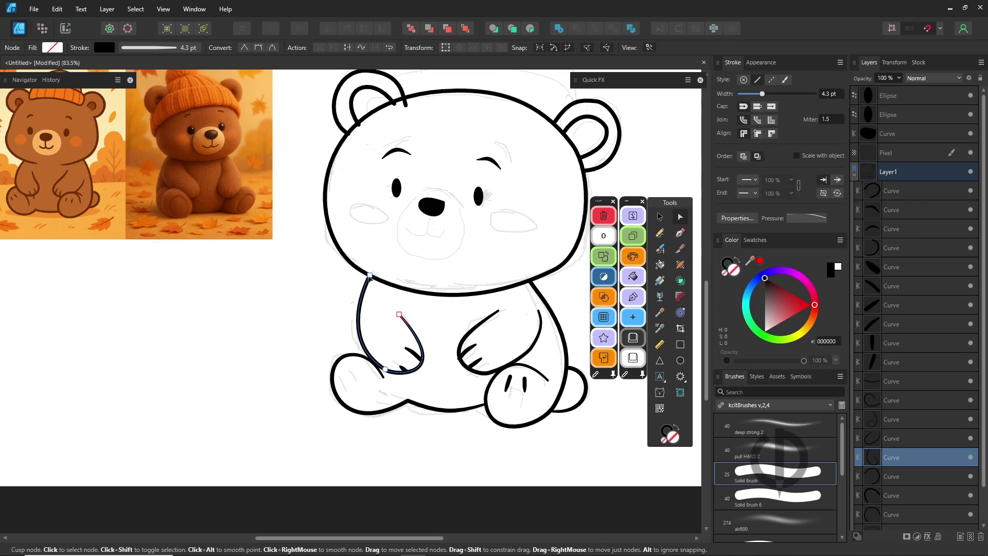
{"action": "left_click_drag", "start_coordinate": [369, 275], "coordinate": [380, 281]}
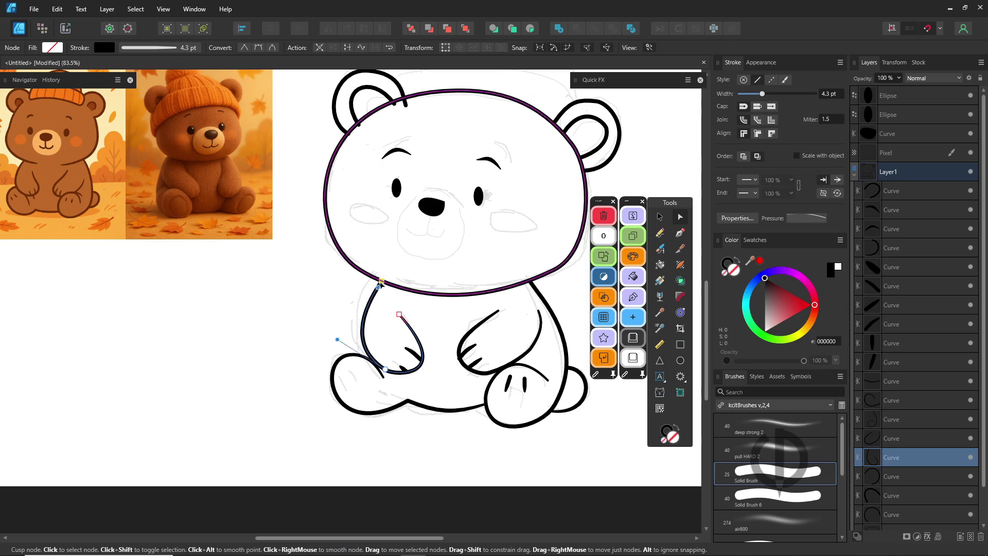
Draw the mouth line down from the nose with the Pencil and give it a black stroke without fill
{"action": "left_click", "coordinate": [660, 233]}
{"action": "left_click", "coordinate": [735, 260]}
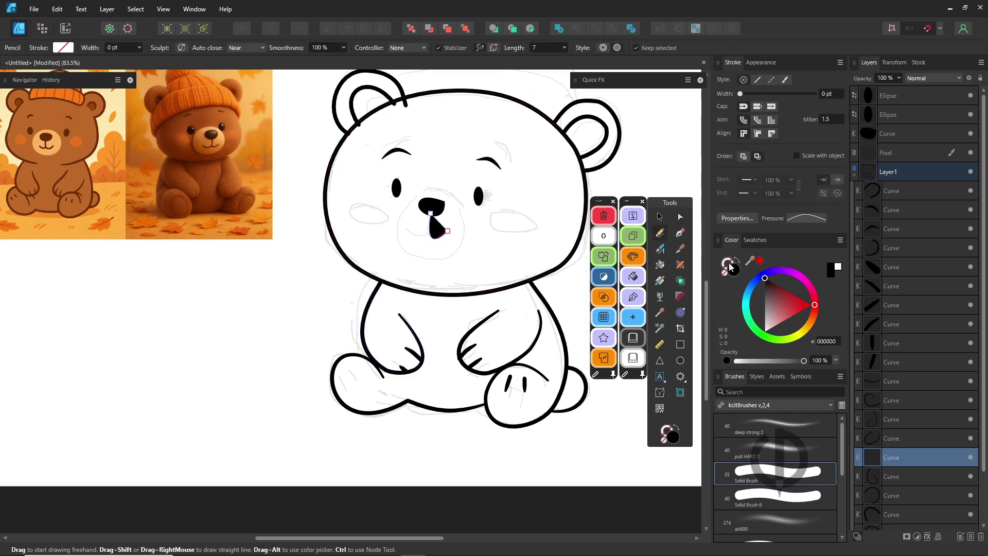
{"action": "left_click", "coordinate": [737, 259]}
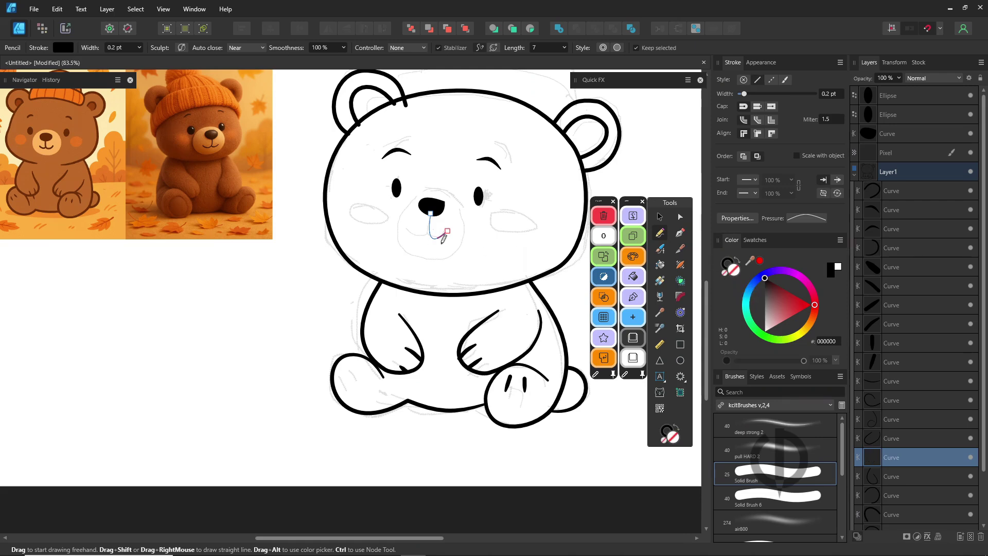
Copy the head outline's stroke style onto the mouth line below the nose
{"action": "scroll", "coordinate": [479, 266], "scroll_direction": "up", "scroll_amount": 2}
{"action": "scroll", "coordinate": [479, 266], "scroll_direction": "up", "scroll_amount": 2}
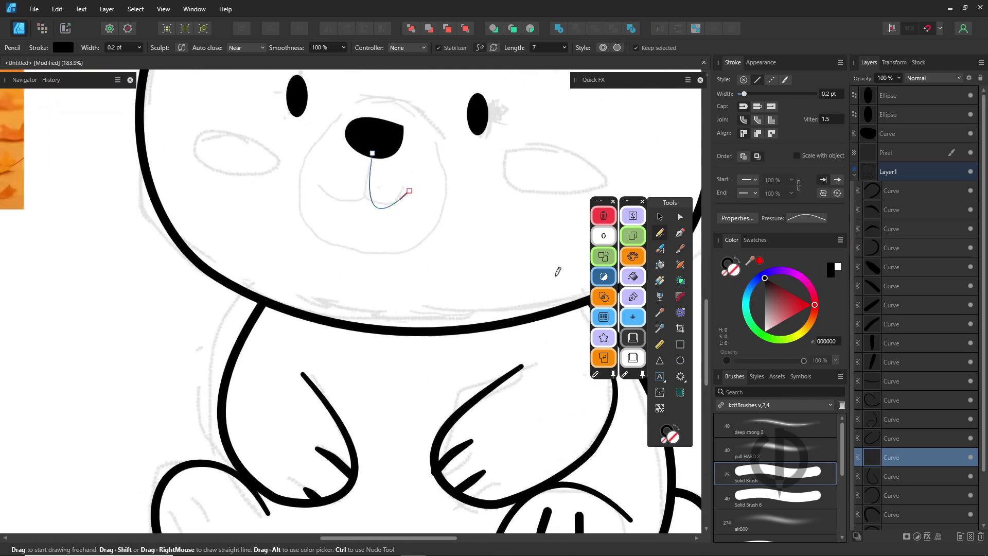
{"action": "left_click", "coordinate": [434, 334]}
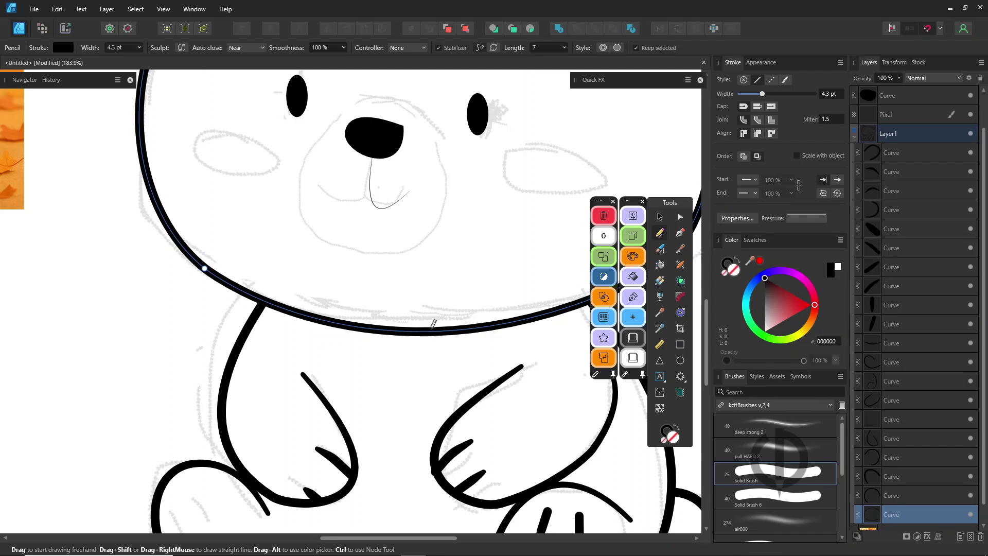
{"action": "left_click", "coordinate": [57, 9]}
{"action": "left_click", "coordinate": [103, 54]}
{"action": "left_click", "coordinate": [375, 208], "text": "ctrl"}
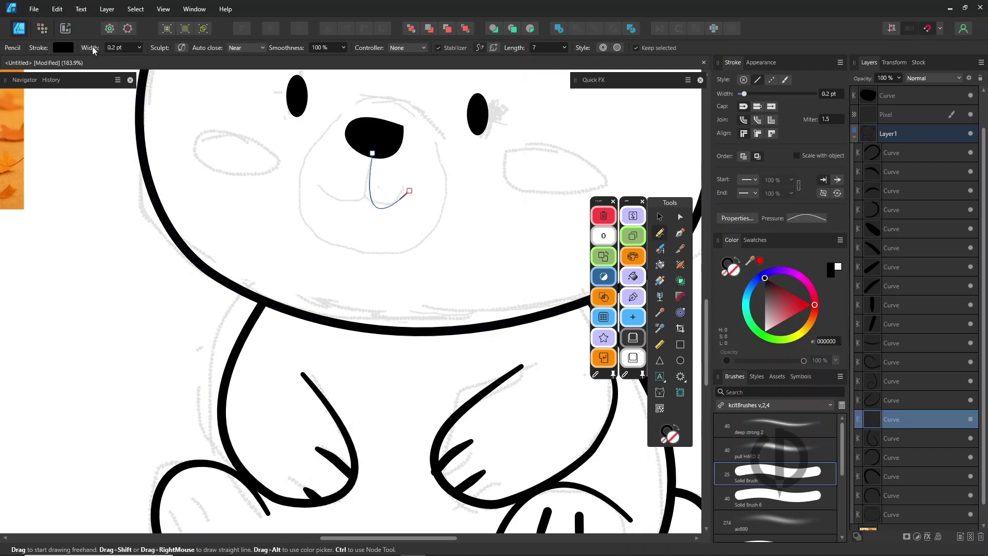
{"action": "left_click", "coordinate": [57, 10]}
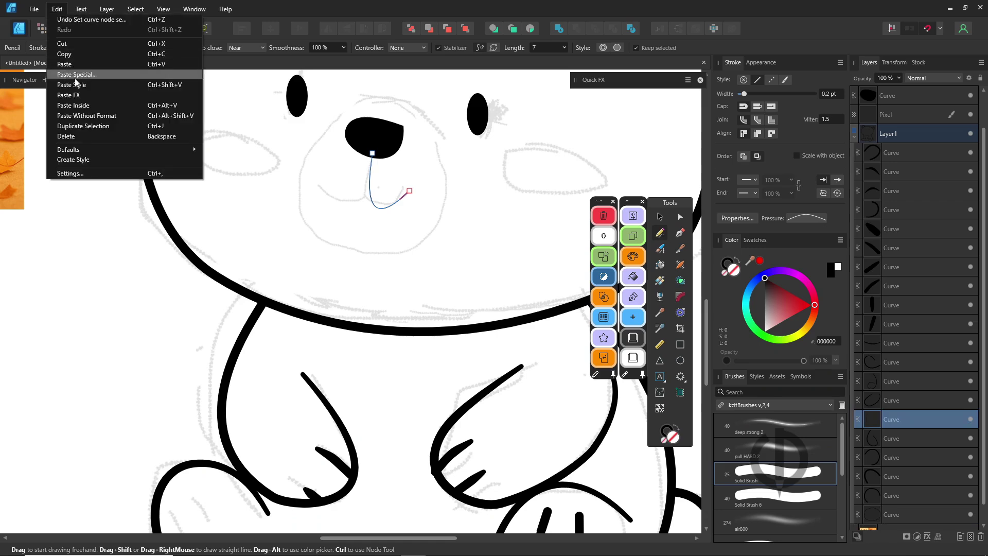
{"action": "left_click", "coordinate": [120, 85]}
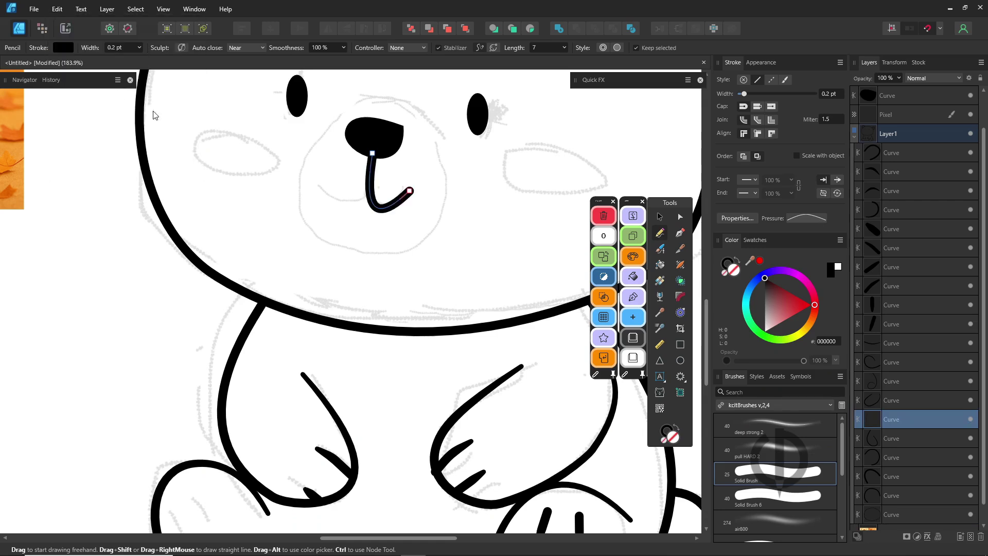
Give the mouth line a tapered pressure profile and 1.8 pt width, and draw the matching left half of the smile
{"action": "left_click", "coordinate": [806, 218]}
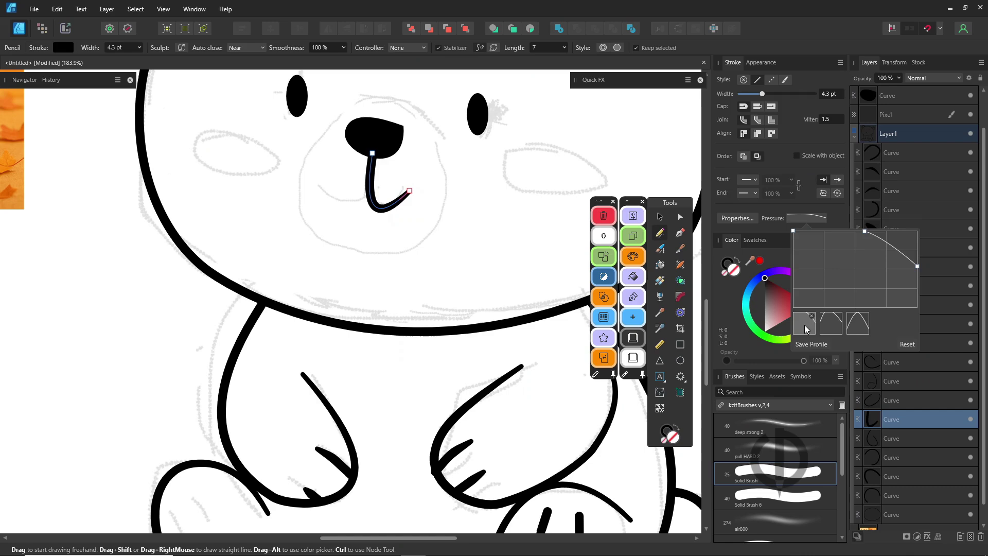
{"action": "left_click_drag", "start_coordinate": [762, 94], "coordinate": [757, 95]}
{"action": "key", "text": "ctrl"}
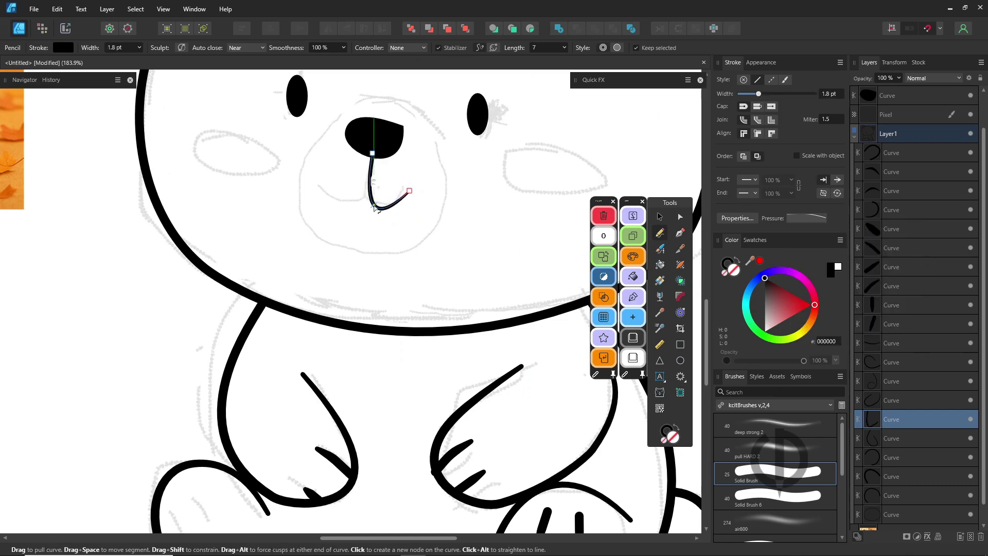
{"action": "left_click_drag", "start_coordinate": [365, 185], "coordinate": [328, 188]}
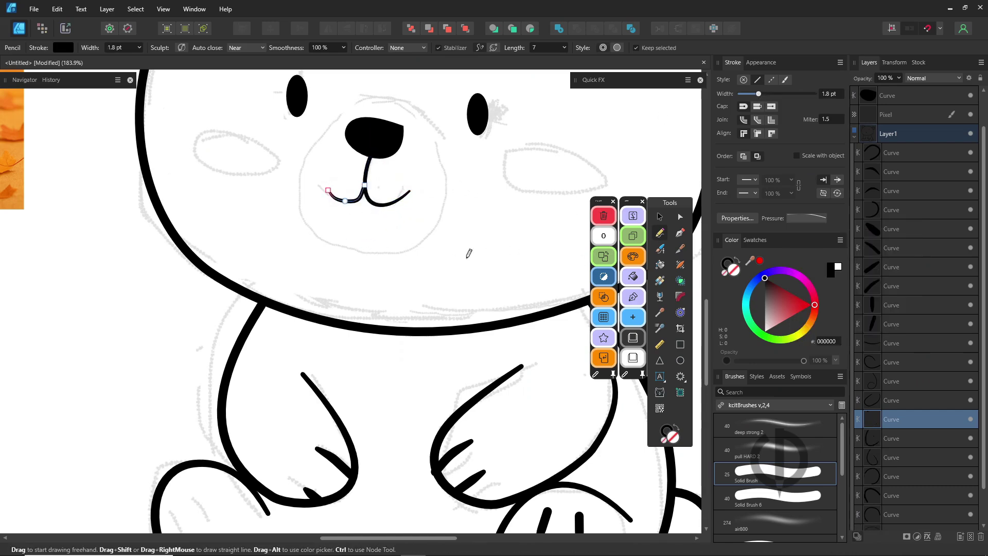
Extend the lower ends of the left ear's inner and outer curves to overlap the head outline
{"action": "scroll", "coordinate": [370, 325], "scroll_direction": "down", "scroll_amount": 5}
{"action": "left_click_drag", "start_coordinate": [353, 153], "coordinate": [370, 215]}
{"action": "left_click", "coordinate": [370, 211], "text": "ctrl"}
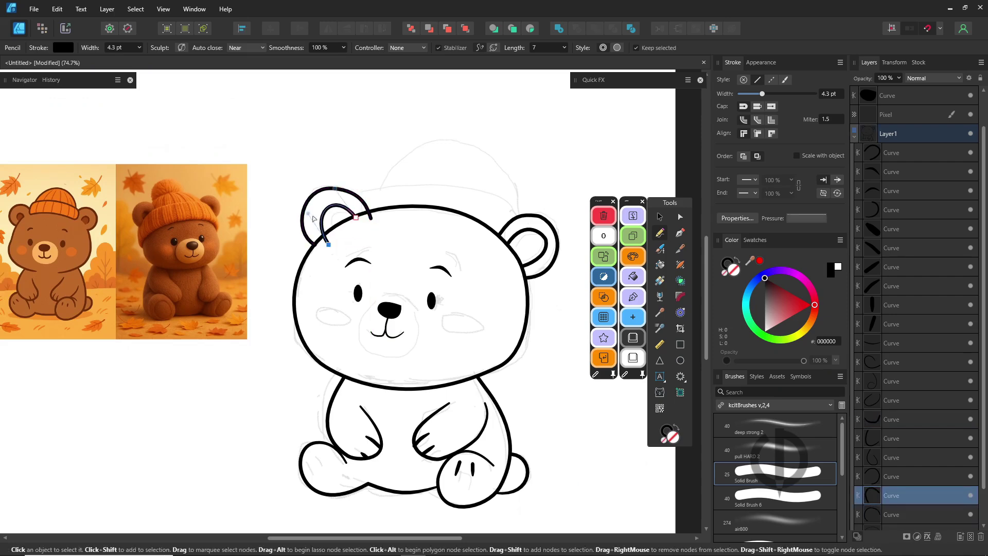
{"action": "scroll", "coordinate": [334, 237], "scroll_direction": "up", "scroll_amount": 5}
{"action": "left_click", "coordinate": [301, 245], "text": "ctrl"}
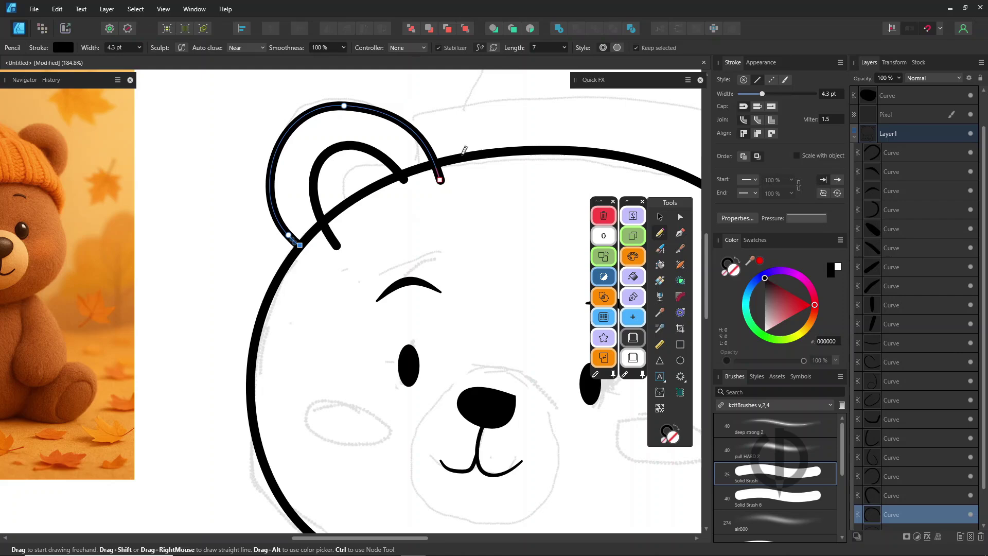
Select all curves and trim the ear-line ends overhanging inside the head outline with the Shape Builder in delete mode
{"action": "left_click", "coordinate": [680, 281]}
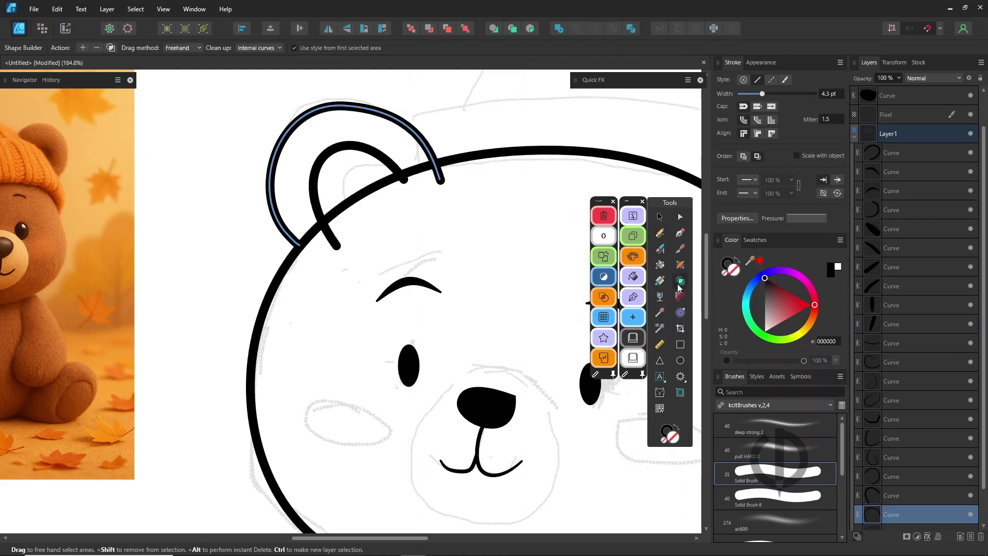
{"action": "left_click", "coordinate": [97, 48]}
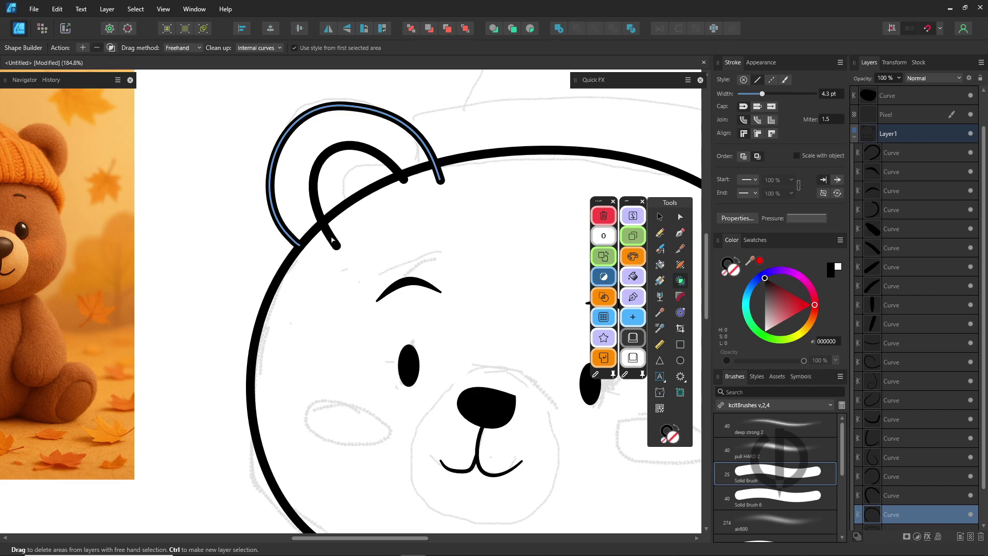
{"action": "key", "text": "ctrl+d"}
{"action": "key", "text": "ctrl+a"}
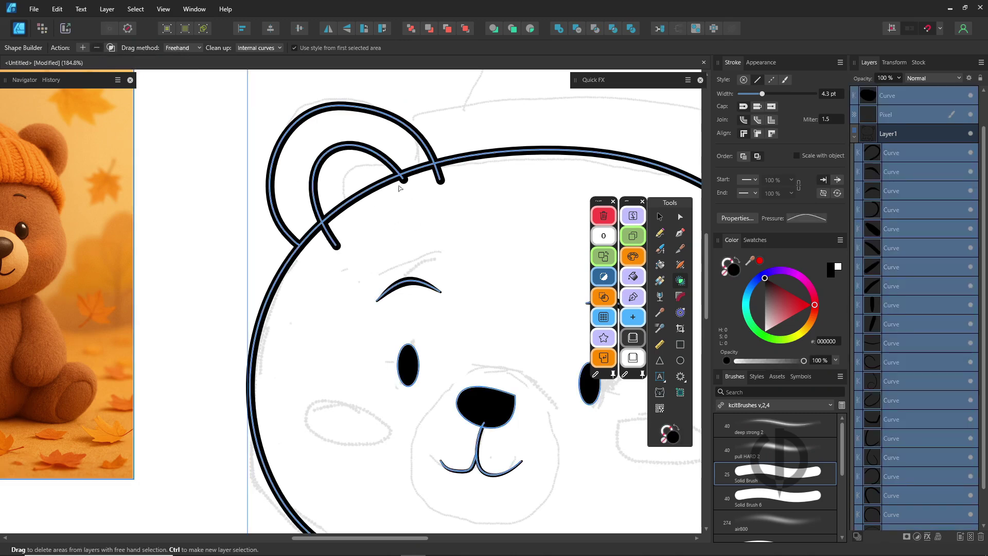
{"action": "left_click", "coordinate": [439, 181]}
{"action": "left_click_drag", "start_coordinate": [492, 258], "coordinate": [206, 156]}
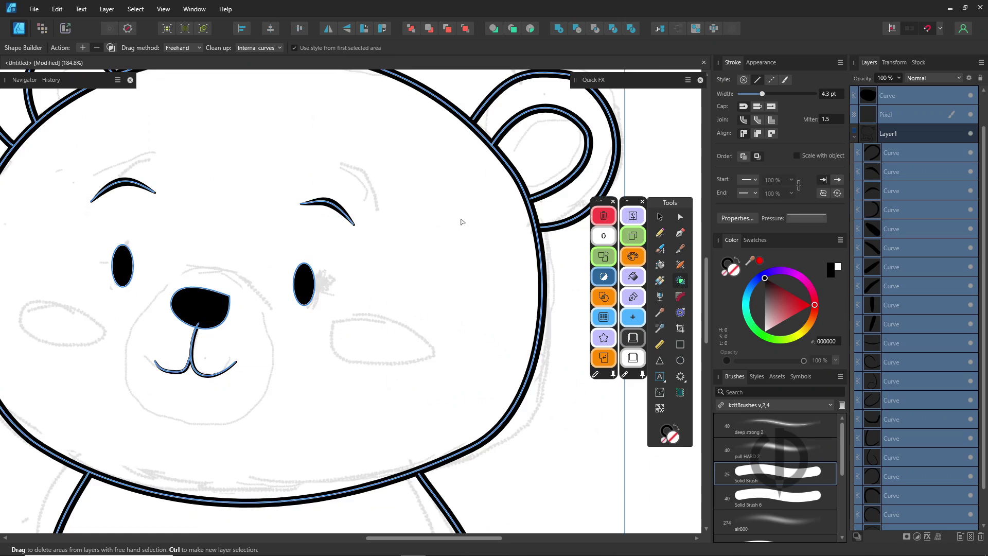
{"action": "left_click_drag", "start_coordinate": [461, 221], "coordinate": [610, 203]}
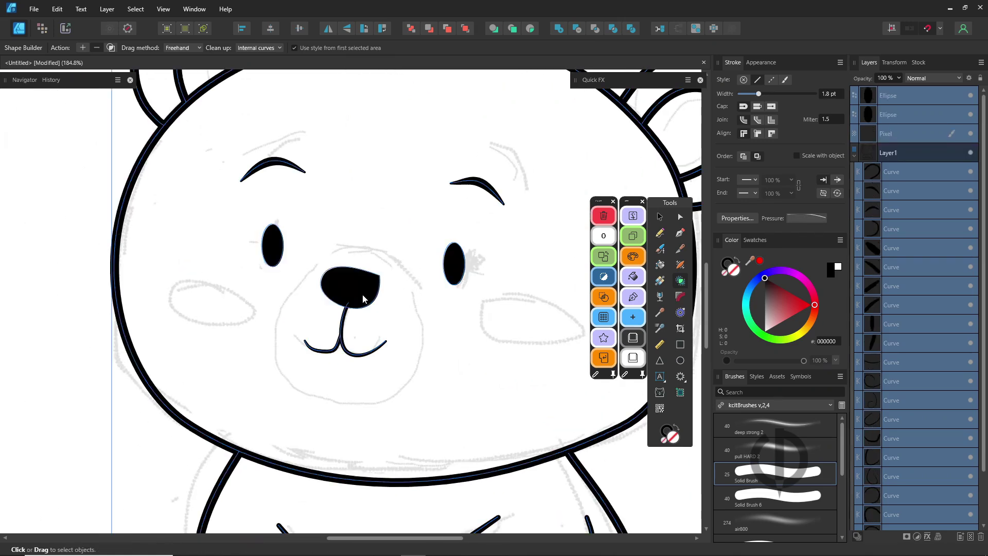
Select the nose shape and resculpt its right side into a rounder contour with the Pencil
{"action": "key", "text": "n"}
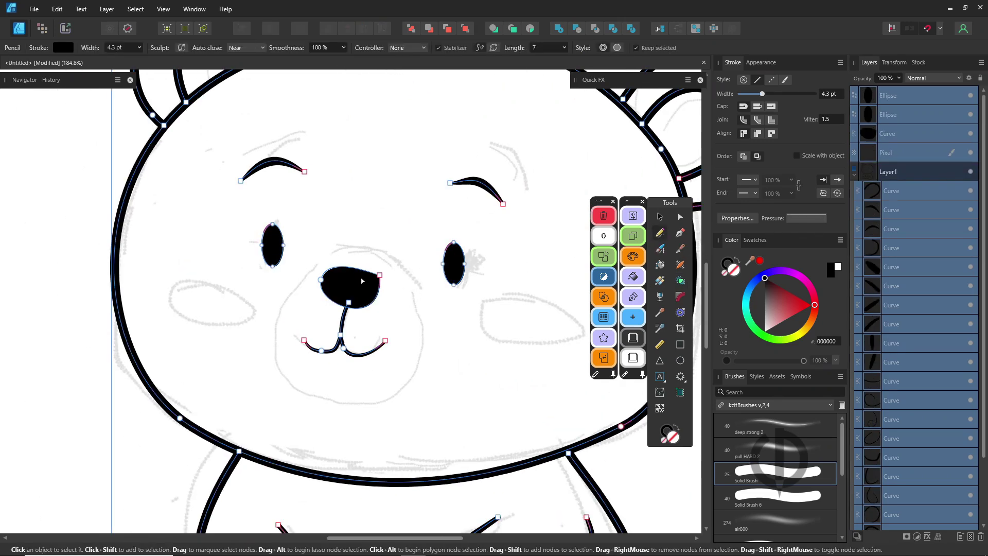
{"action": "left_click", "coordinate": [364, 277], "text": "ctrl"}
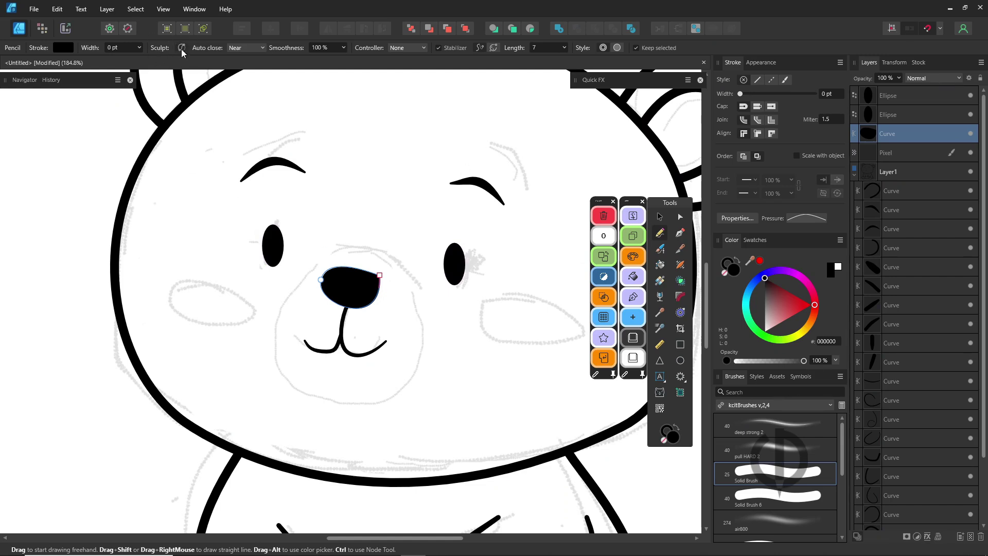
{"action": "mouse_move", "coordinate": [367, 266]}
{"action": "left_mouse_down"}
{"action": "mouse_move", "coordinate": [380, 289]}
{"action": "mouse_move", "coordinate": [364, 304]}
{"action": "left_mouse_up"}
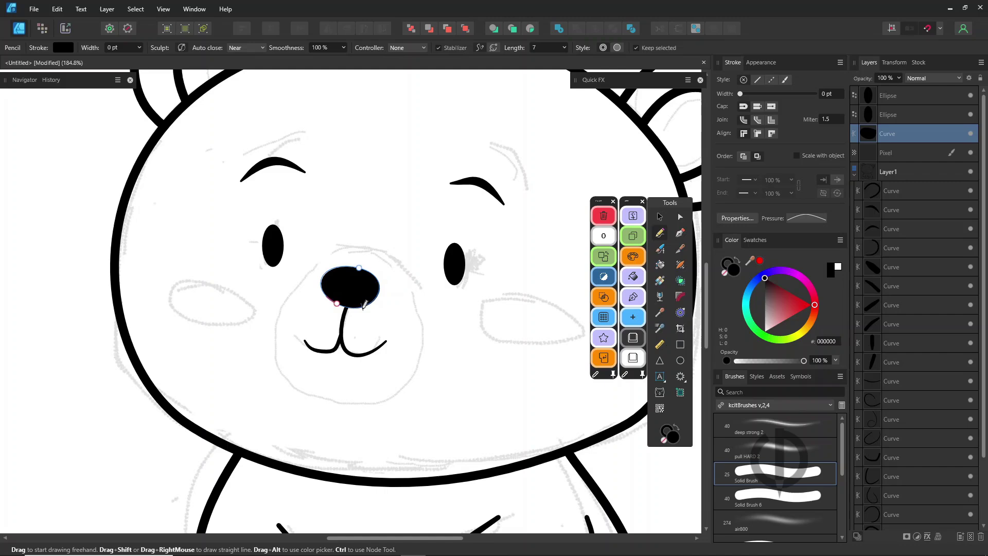
Resculpt the head outline's right cheek and lower edge into a smoother curve with the Pencil
{"action": "scroll", "coordinate": [425, 326], "scroll_direction": "down", "scroll_amount": 5}
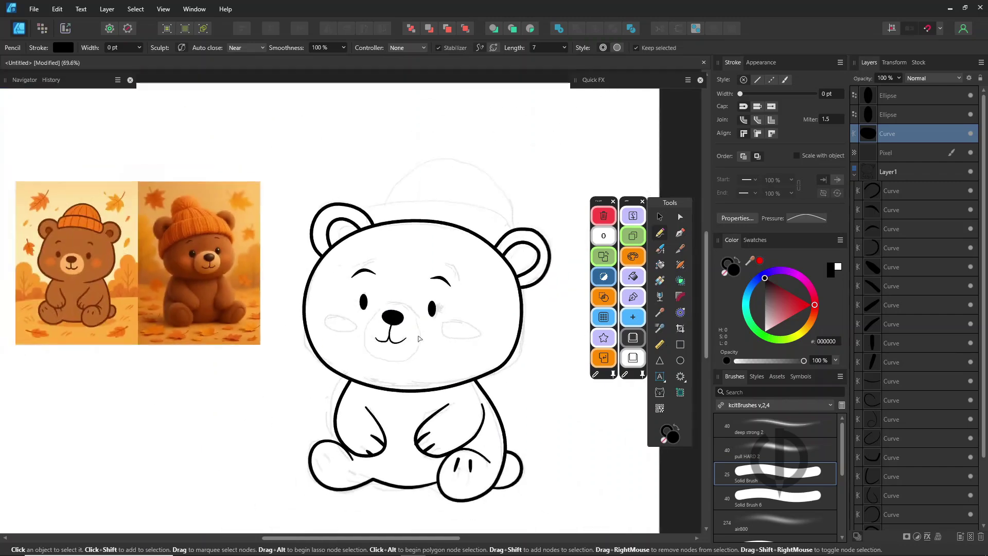
{"action": "left_click", "coordinate": [530, 338], "text": "ctrl"}
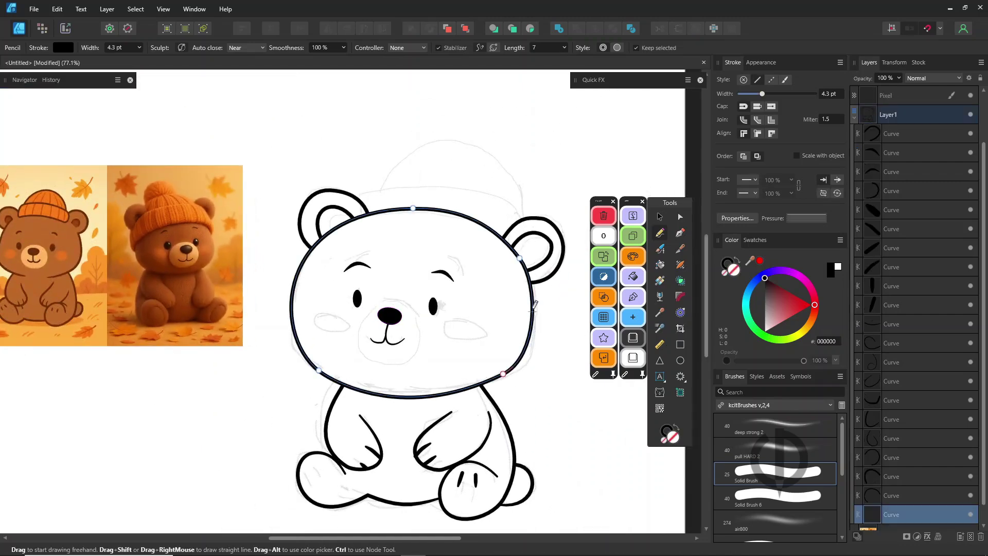
{"action": "left_click_drag", "start_coordinate": [532, 301], "coordinate": [387, 395]}
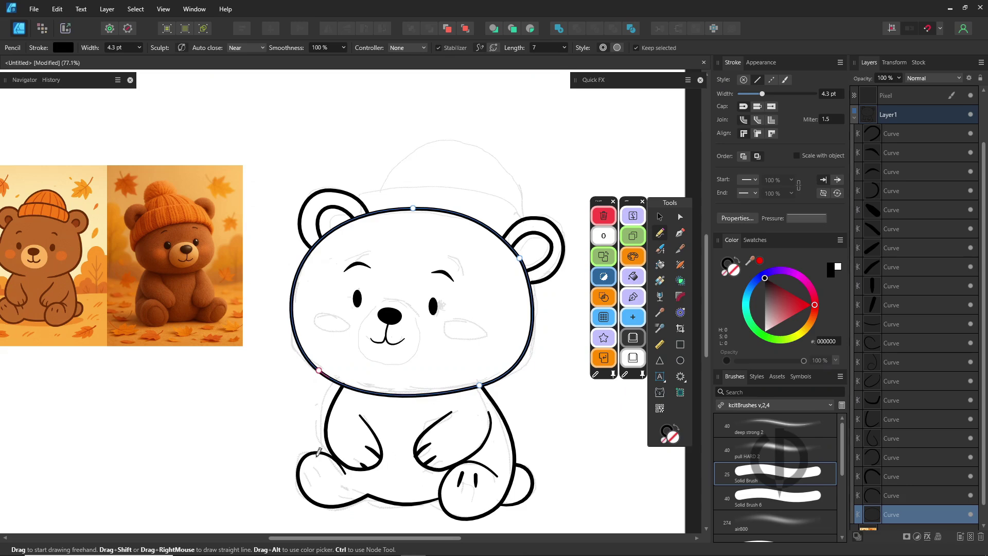
Draw toe marks on the left-side foot and the beanie's brim line above the head, giving the brim the head's 4.3 pt stroke style
{"action": "mouse_move", "coordinate": [307, 468]}
{"action": "left_mouse_down"}
{"action": "mouse_move", "coordinate": [311, 488]}
{"action": "mouse_move", "coordinate": [323, 475]}
{"action": "left_mouse_up"}
{"action": "mouse_move", "coordinate": [365, 206]}
{"action": "left_mouse_down"}
{"action": "mouse_move", "coordinate": [477, 189]}
{"action": "mouse_move", "coordinate": [502, 235]}
{"action": "left_mouse_up"}
{"action": "left_click", "coordinate": [404, 216], "text": "ctrl"}
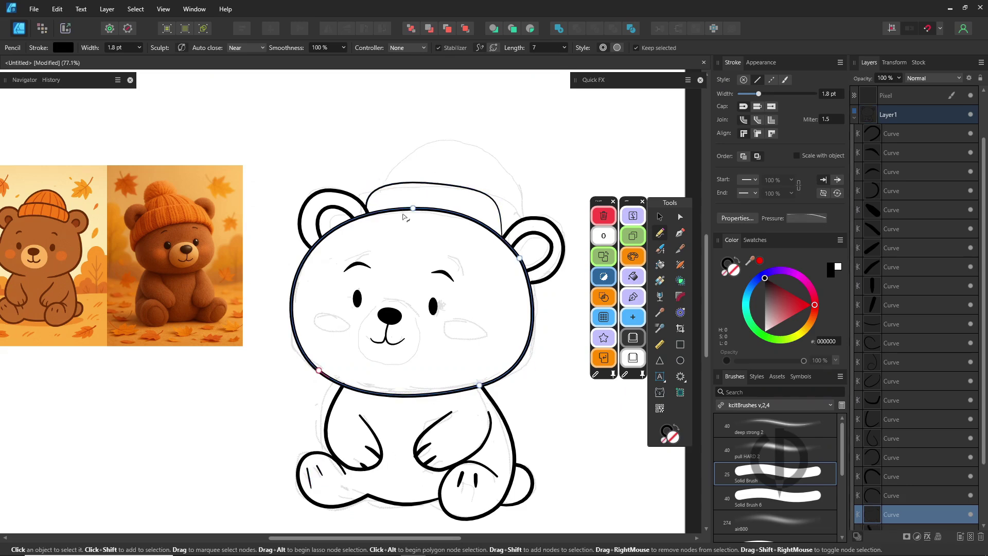
{"action": "left_click", "coordinate": [419, 184], "text": "ctrl"}
Draw the beanie's dome above the brim as a separate Pencil curve and adjust its nodes and handle into a rounded crown
{"action": "mouse_move", "coordinate": [390, 183]}
{"action": "left_mouse_down"}
{"action": "mouse_move", "coordinate": [438, 149]}
{"action": "mouse_move", "coordinate": [476, 190]}
{"action": "left_mouse_up"}
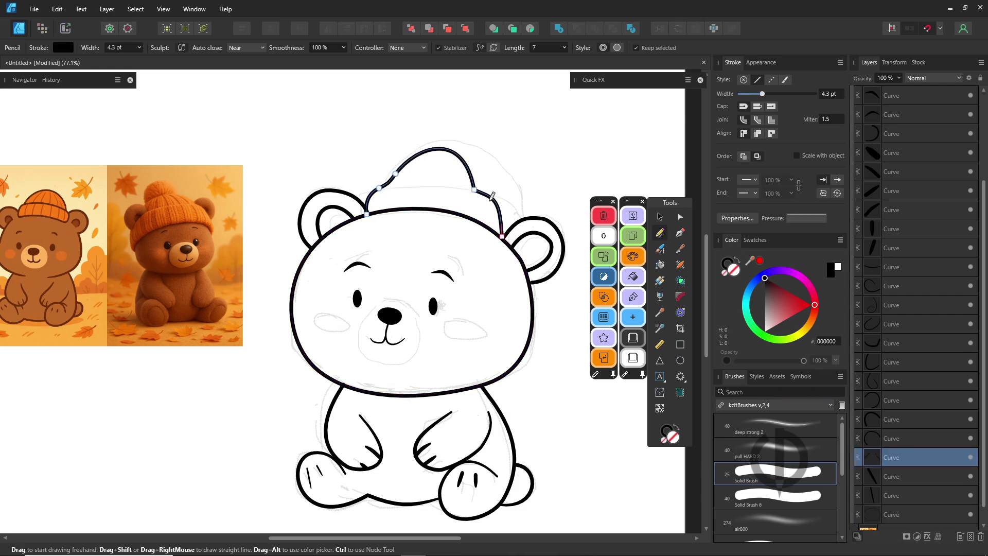
{"action": "key", "text": "ctrl+z"}
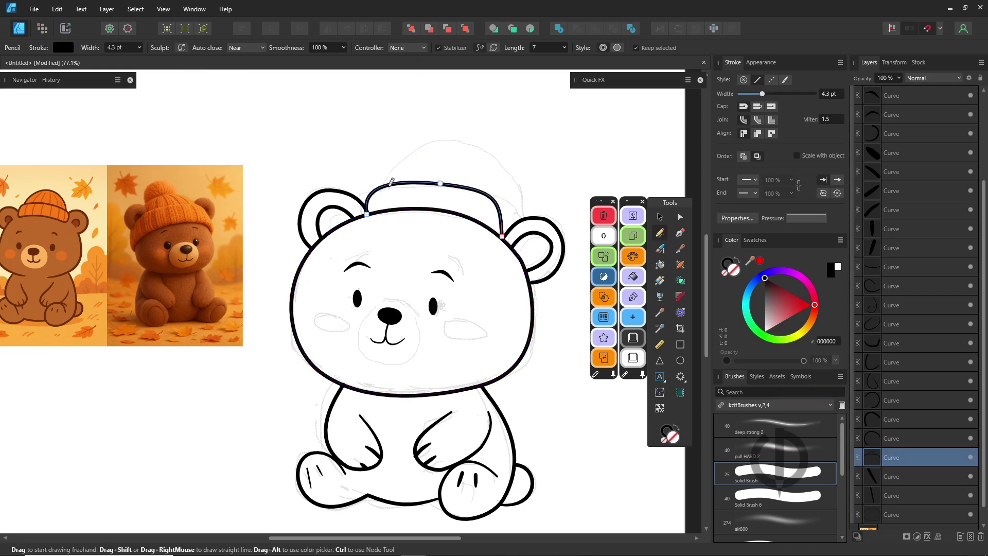
{"action": "mouse_move", "coordinate": [381, 190]}
{"action": "left_mouse_down"}
{"action": "mouse_move", "coordinate": [401, 157]}
{"action": "mouse_move", "coordinate": [438, 142]}
{"action": "mouse_move", "coordinate": [482, 163]}
{"action": "mouse_move", "coordinate": [491, 195]}
{"action": "left_mouse_up"}
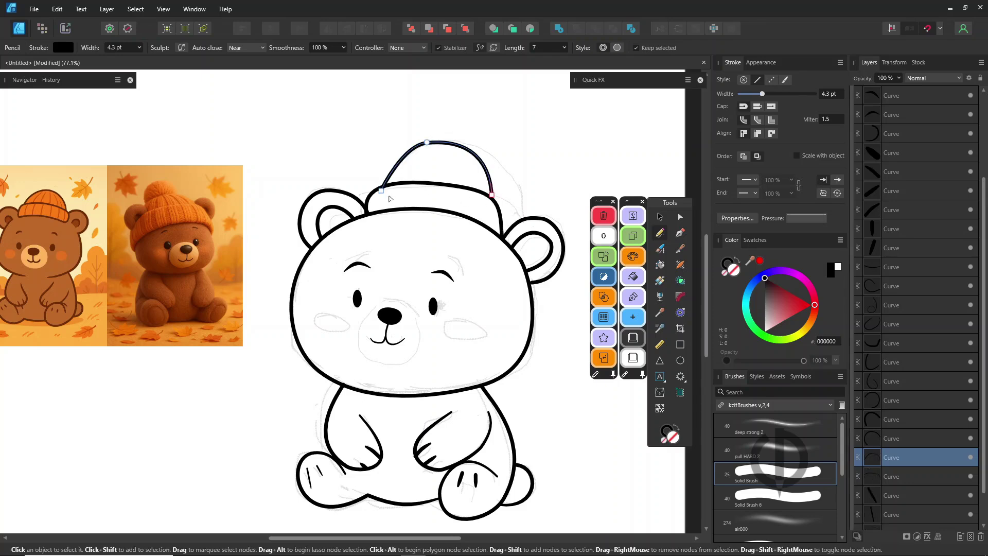
{"action": "left_click_drag", "start_coordinate": [381, 191], "coordinate": [379, 189]}
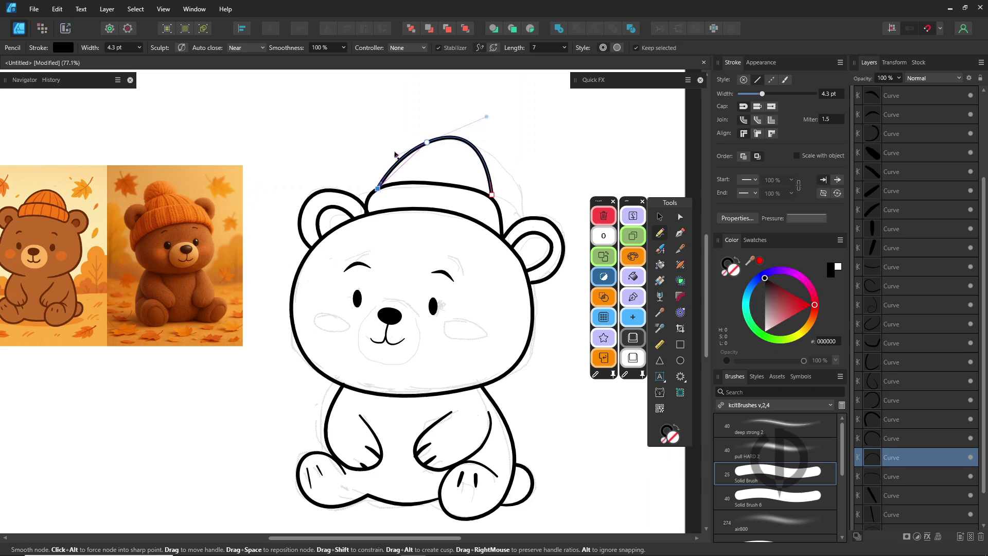
{"action": "left_click_drag", "start_coordinate": [427, 142], "coordinate": [419, 148]}
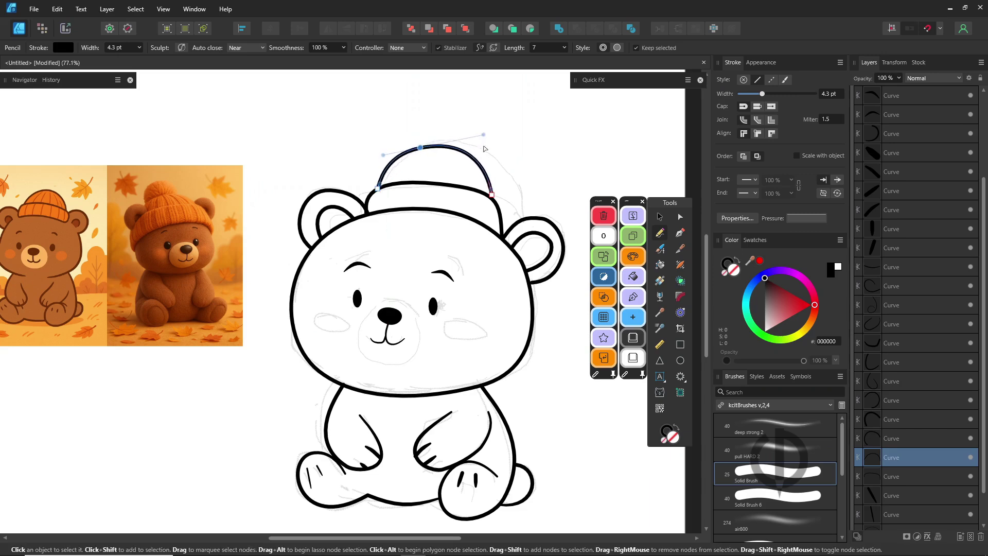
{"action": "left_click_drag", "start_coordinate": [483, 133], "coordinate": [485, 138]}
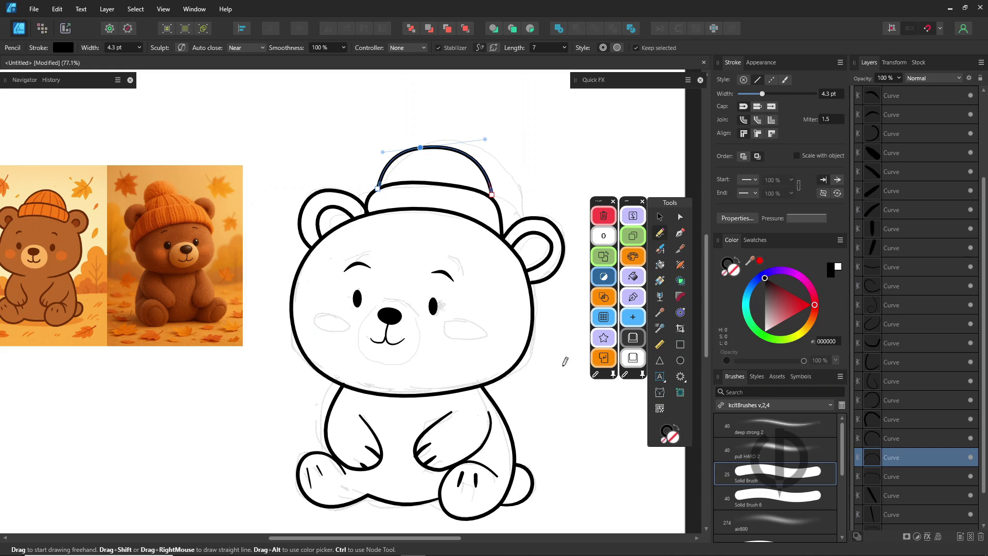
{"action": "left_click", "coordinate": [536, 286], "text": "ctrl"}
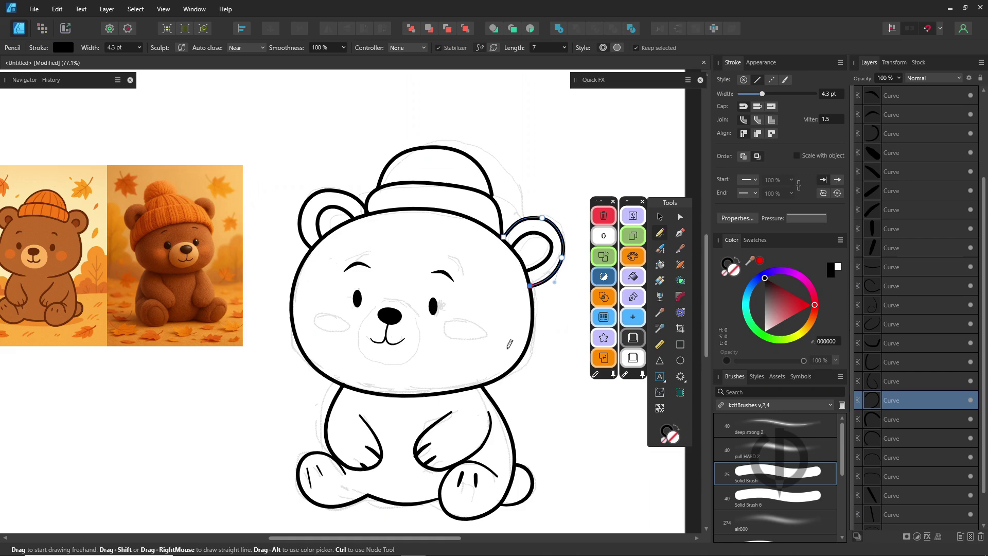
Draw a circle around the nose and mouth as the muzzle, filled with the reference muzzle's light orange and without stroke
{"action": "left_click", "coordinate": [680, 360]}
{"action": "left_click_drag", "start_coordinate": [355, 368], "coordinate": [421, 302]}
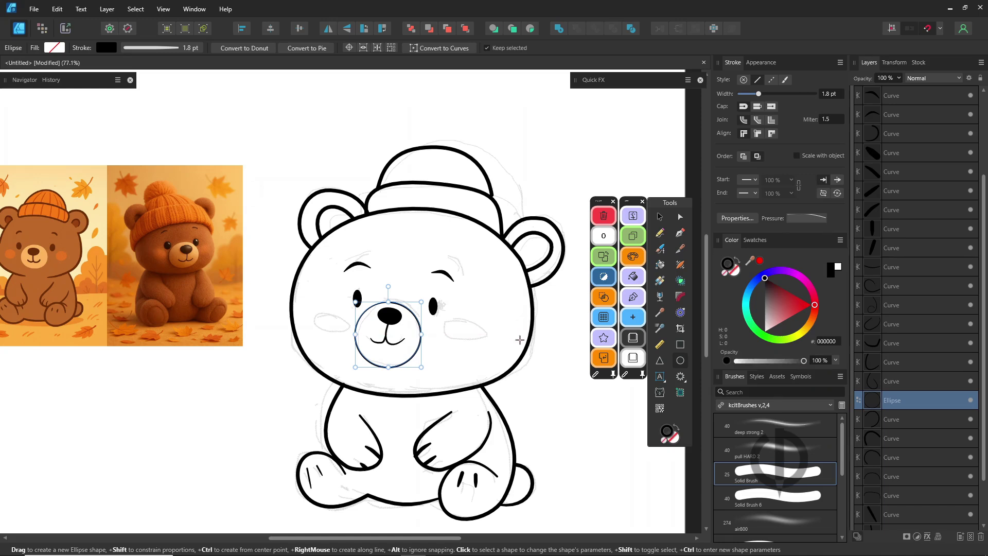
{"action": "key", "text": "shift+x"}
{"action": "key", "text": "ctrl+d"}
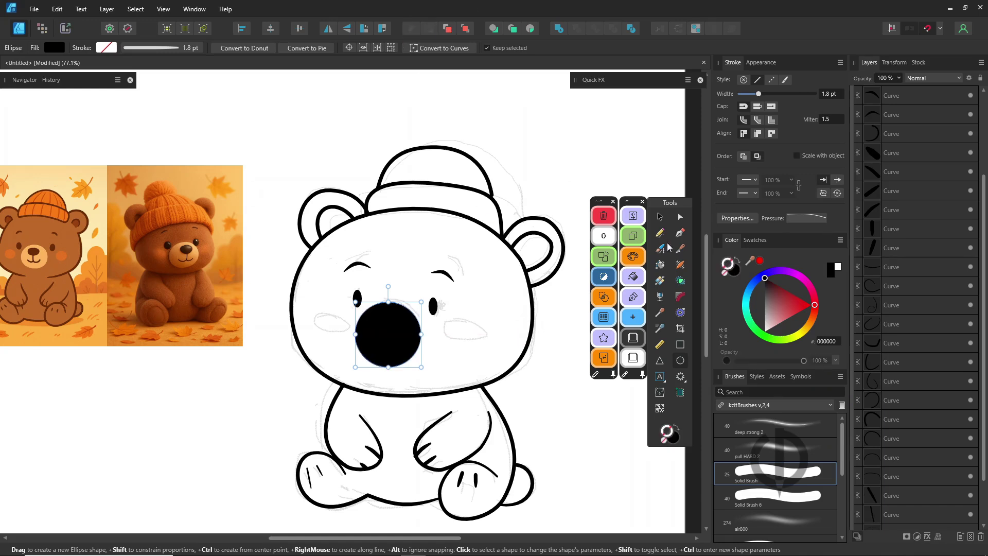
{"action": "left_click_drag", "start_coordinate": [750, 261], "coordinate": [44, 253]}
{"action": "left_click", "coordinate": [736, 260]}
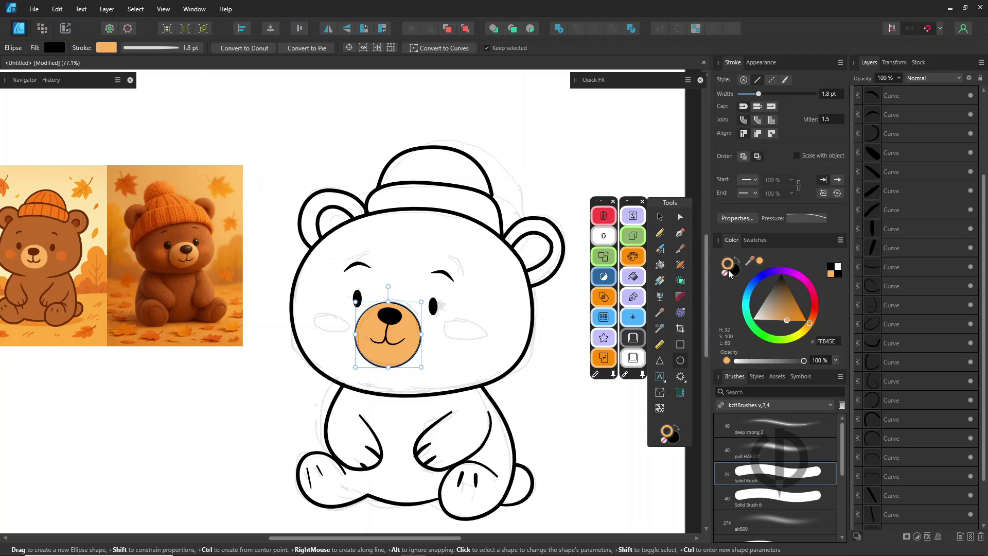
{"action": "left_click", "coordinate": [724, 273]}
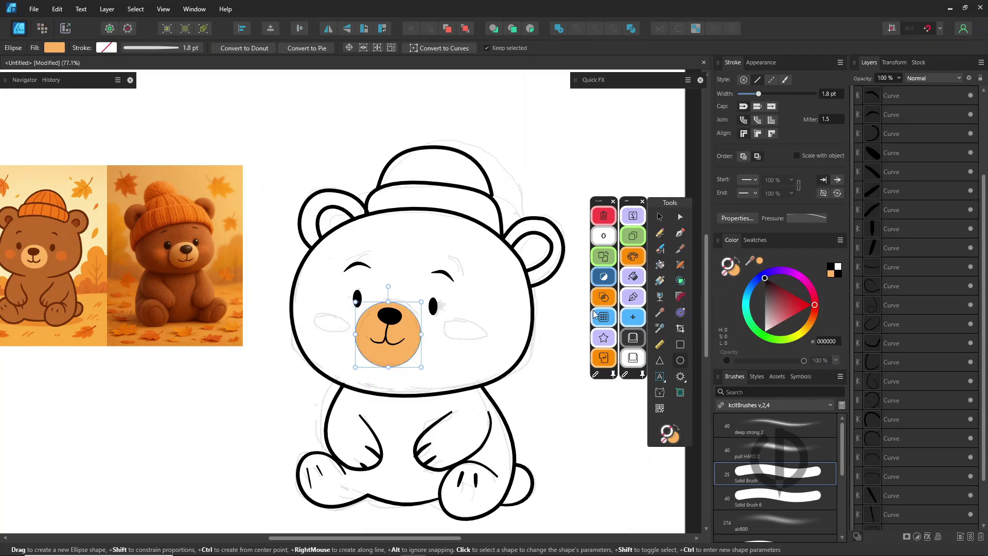
Draw a small horizontal ellipse over the right cheek sketch and fill it with the darker orange sampled from the reference cheek
{"action": "left_click", "coordinate": [733, 271]}
{"action": "left_click_drag", "start_coordinate": [445, 340], "coordinate": [479, 314]}
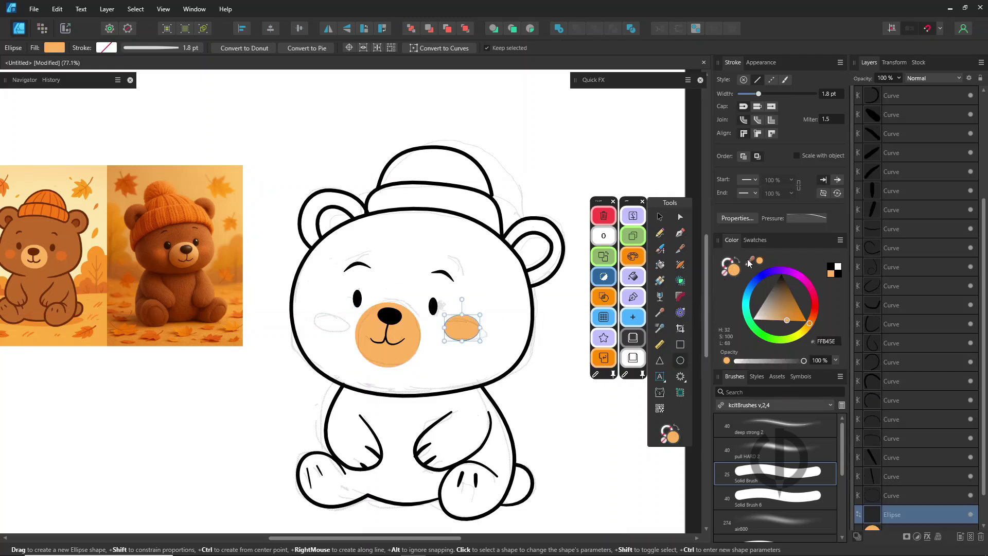
{"action": "left_click_drag", "start_coordinate": [749, 260], "coordinate": [62, 255]}
{"action": "scroll", "coordinate": [895, 112], "scroll_direction": "up", "scroll_amount": 10}
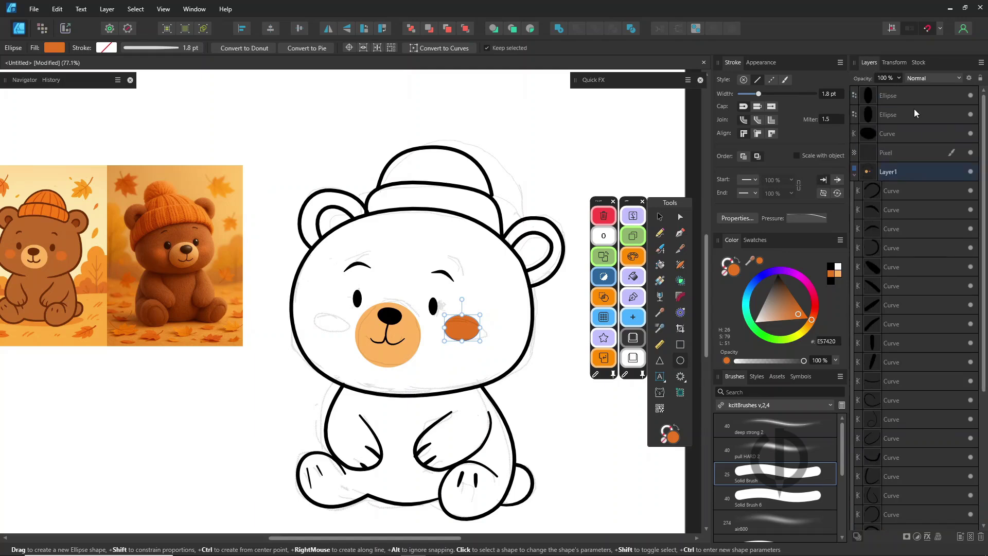
Reorder the sketch's Pixel layer to the very front and move the two eye ellipses and the nose curve into Layer1
{"action": "left_click_drag", "start_coordinate": [919, 113], "coordinate": [918, 88]}
{"action": "left_click", "coordinate": [915, 114]}
{"action": "left_click", "coordinate": [918, 156], "text": "shift"}
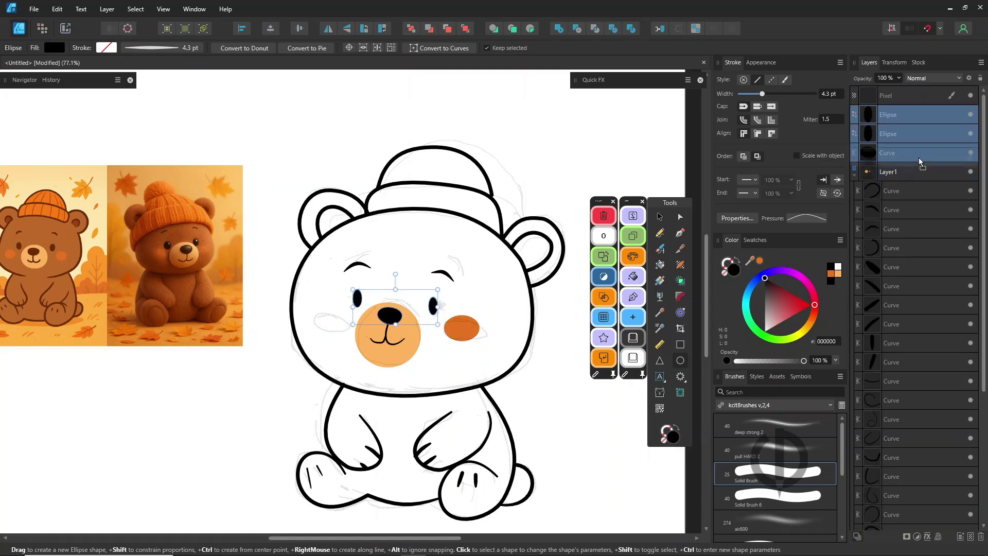
{"action": "left_click_drag", "start_coordinate": [919, 157], "coordinate": [916, 184]}
Duplicate the orange cheek ellipse onto the opposite cheek, shift the original slightly toward the muzzle, and hide the rough sketch layer
{"action": "key", "text": "v"}
{"action": "left_click", "coordinate": [465, 331]}
{"action": "mouse_move", "coordinate": [462, 331]}
{"action": "left_mouse_down"}
{"action": "mouse_move", "coordinate": [335, 323]}
{"action": "mouse_move", "coordinate": [456, 336]}
{"action": "left_mouse_up"}
{"action": "left_click", "coordinate": [558, 310]}
{"action": "scroll", "coordinate": [902, 224], "scroll_direction": "up", "scroll_amount": 10}
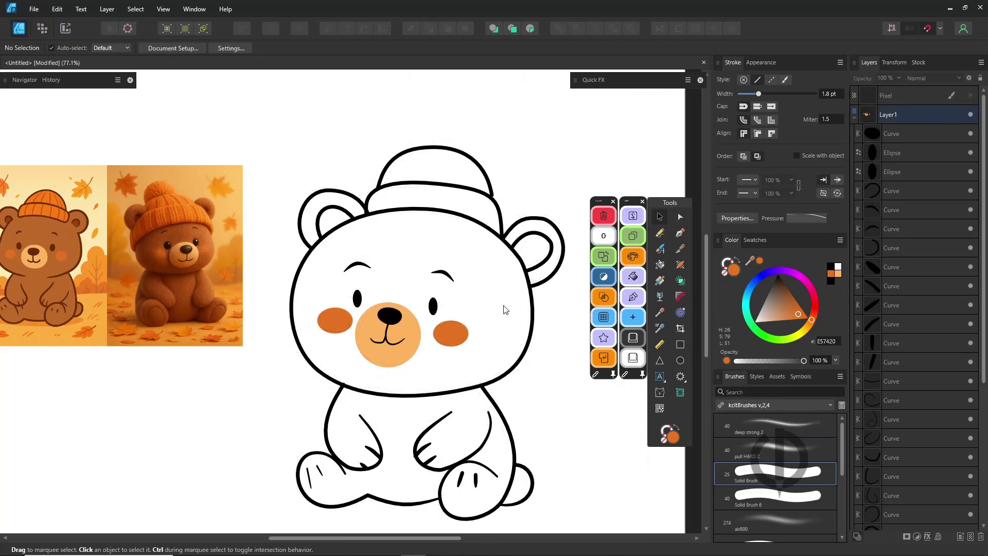
{"action": "scroll", "coordinate": [504, 309], "scroll_direction": "down", "scroll_amount": 2}
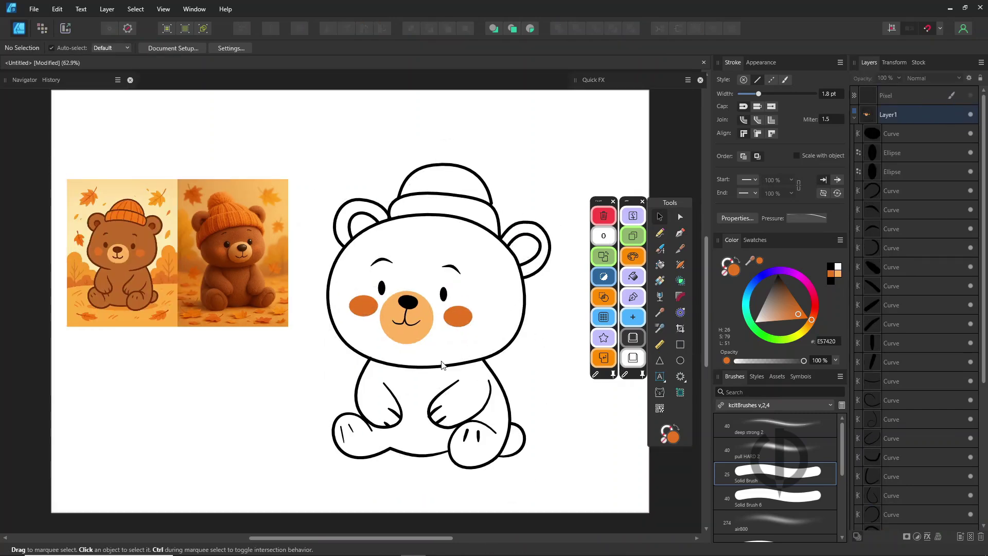
Add two nodes on the head outline beneath the chin and delete the section between them to open a gap into the body
{"action": "left_click", "coordinate": [410, 368]}
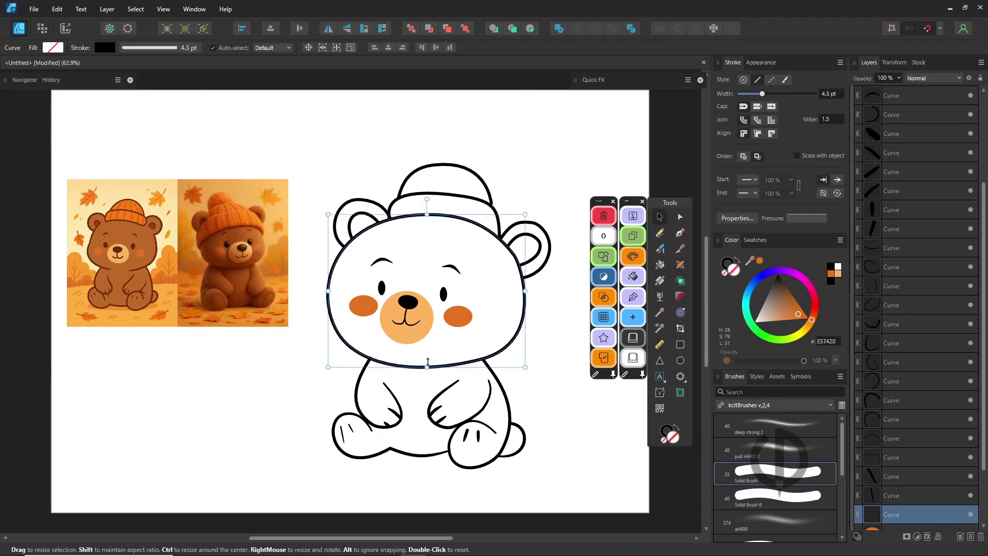
{"action": "key", "text": "a"}
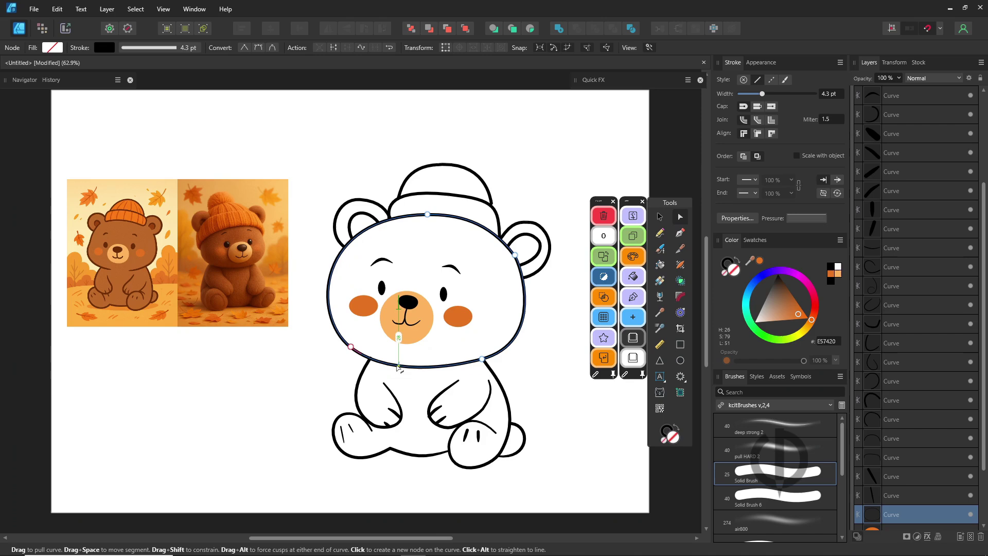
{"action": "left_click", "coordinate": [398, 365]}
{"action": "left_click", "coordinate": [447, 366]}
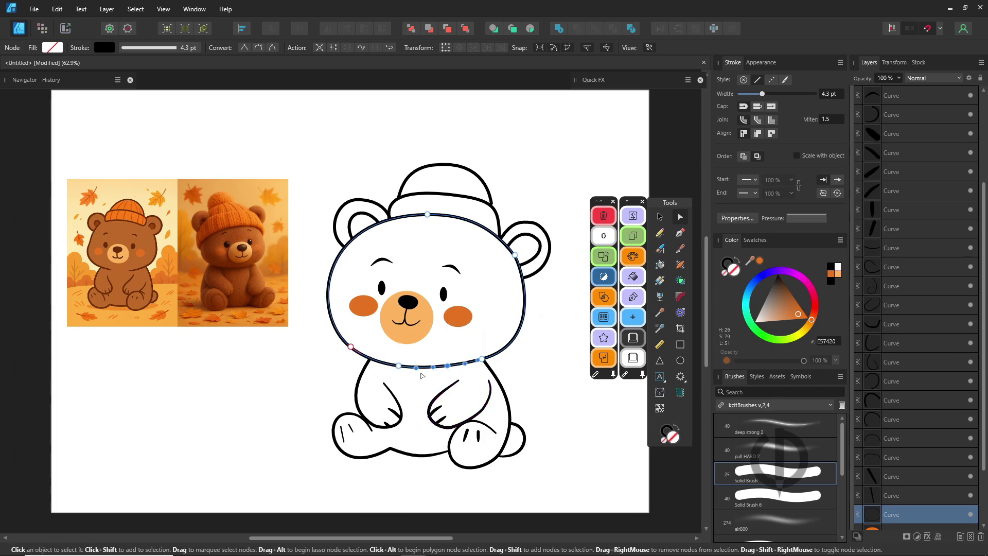
{"action": "left_click", "coordinate": [541, 244]}
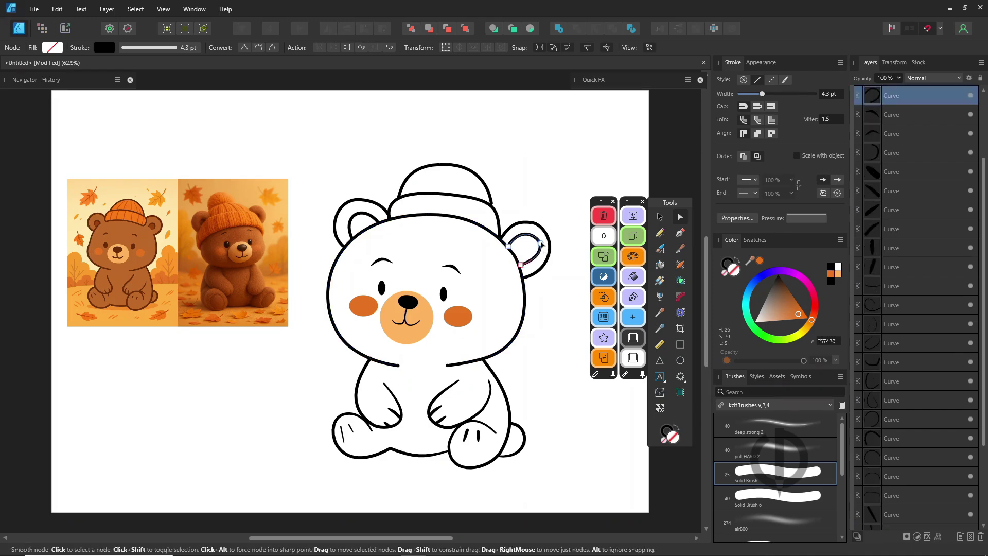
{"action": "left_click", "coordinate": [543, 308]}
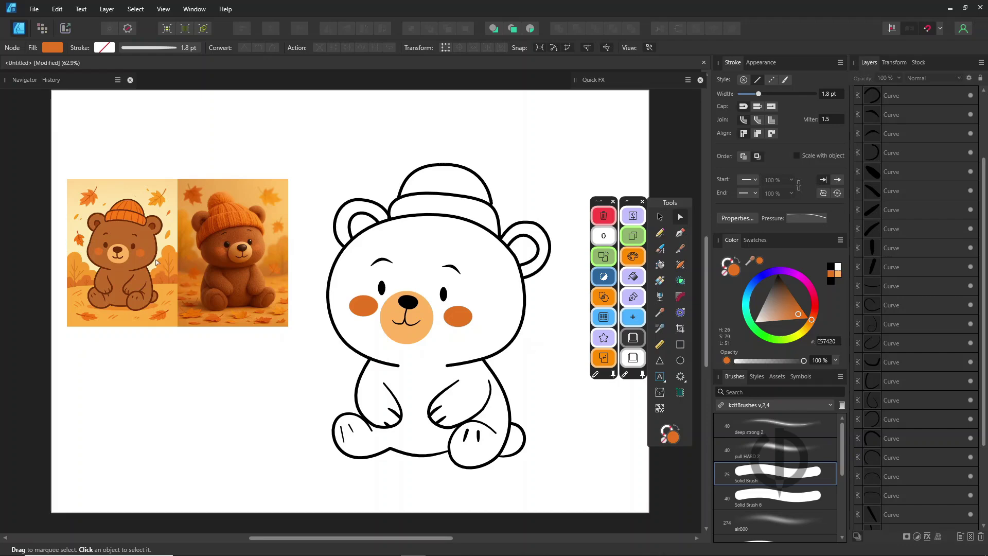
Select every curve with the head outline's stroke color and recolor the strokes with the dark brown (723006) sampled from the reference bear's outline
{"action": "scroll", "coordinate": [134, 296], "scroll_direction": "up", "scroll_amount": 5}
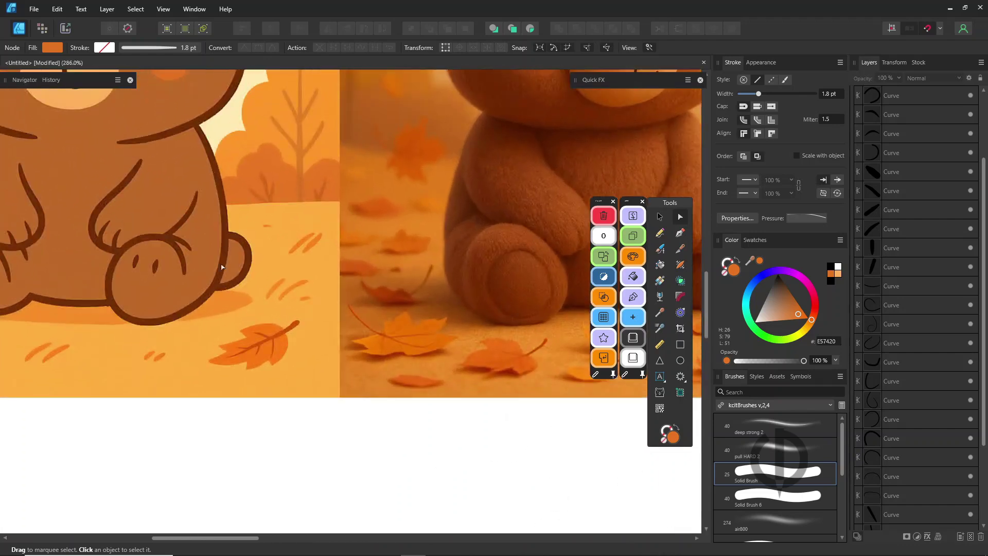
{"action": "scroll", "coordinate": [222, 266], "scroll_direction": "down", "scroll_amount": 5}
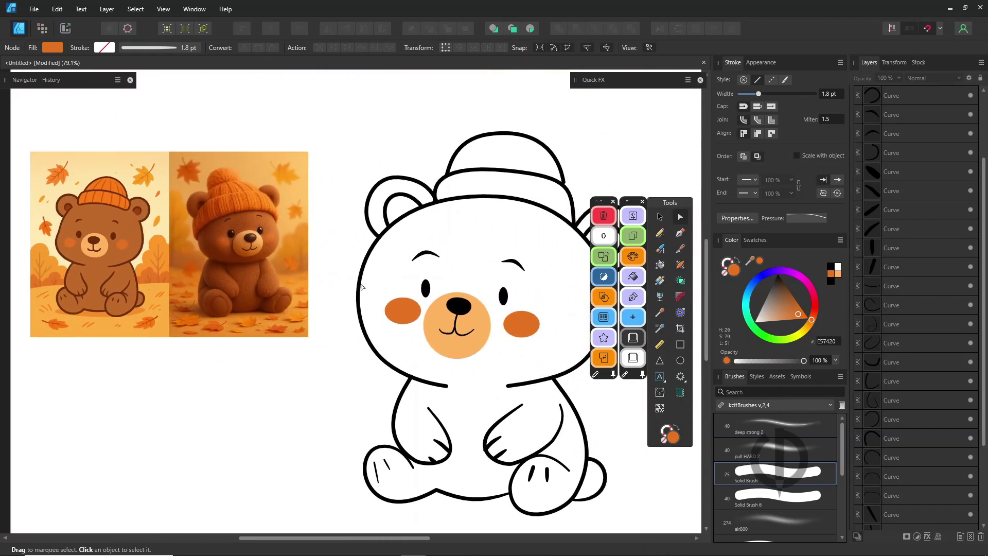
{"action": "left_click", "coordinate": [360, 287]}
{"action": "left_click", "coordinate": [135, 10]}
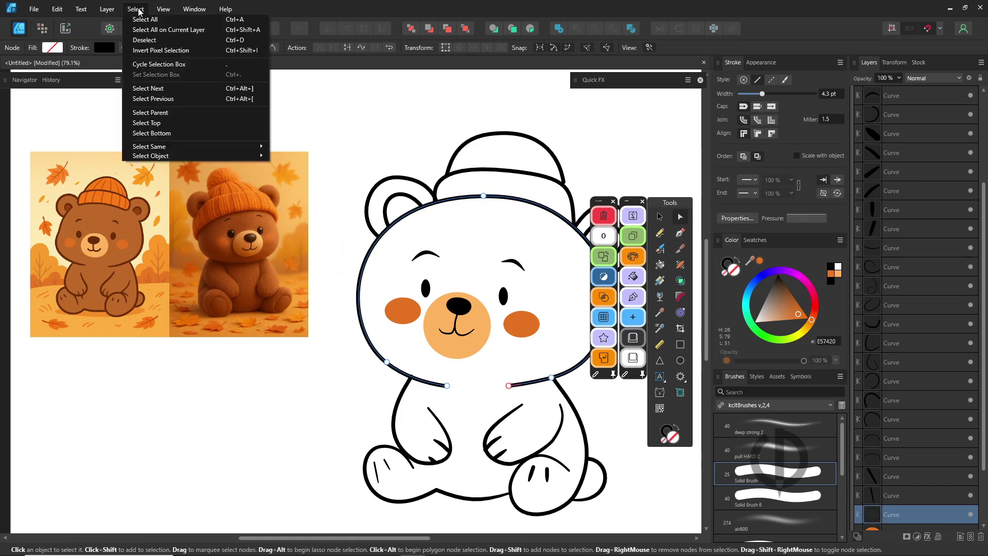
{"action": "mouse_move", "coordinate": [173, 146]}
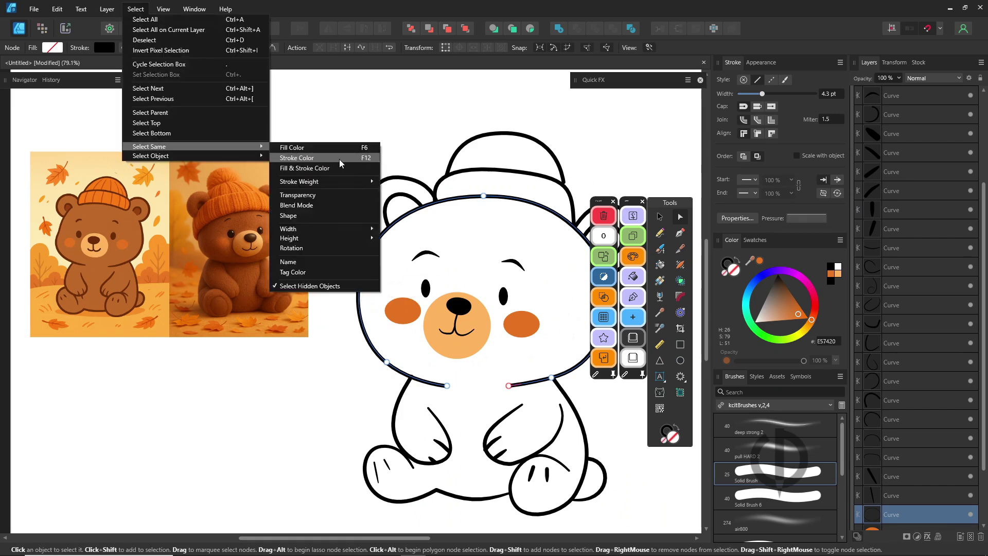
{"action": "left_click", "coordinate": [320, 158]}
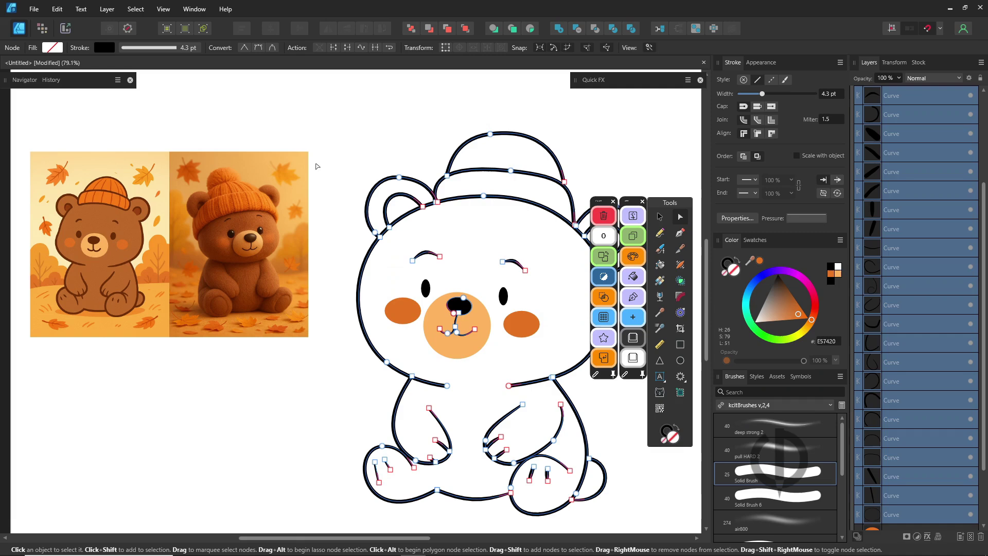
{"action": "left_click", "coordinate": [725, 264]}
{"action": "left_click_drag", "start_coordinate": [750, 261], "coordinate": [87, 287]}
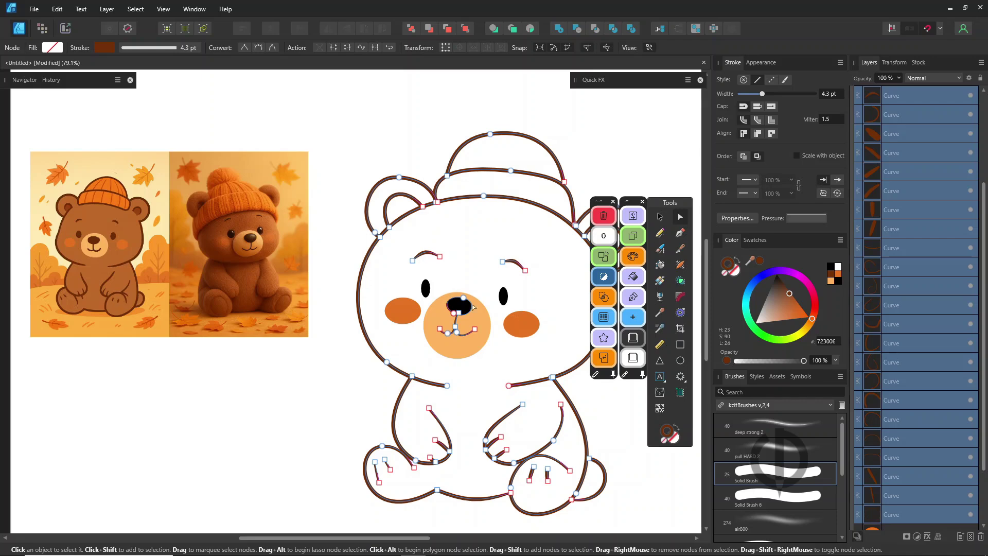
Select all shapes sharing the eyes' black fill and fill the eyes and nose with the sampled dark brown (723006)
{"action": "left_click", "coordinate": [502, 301]}
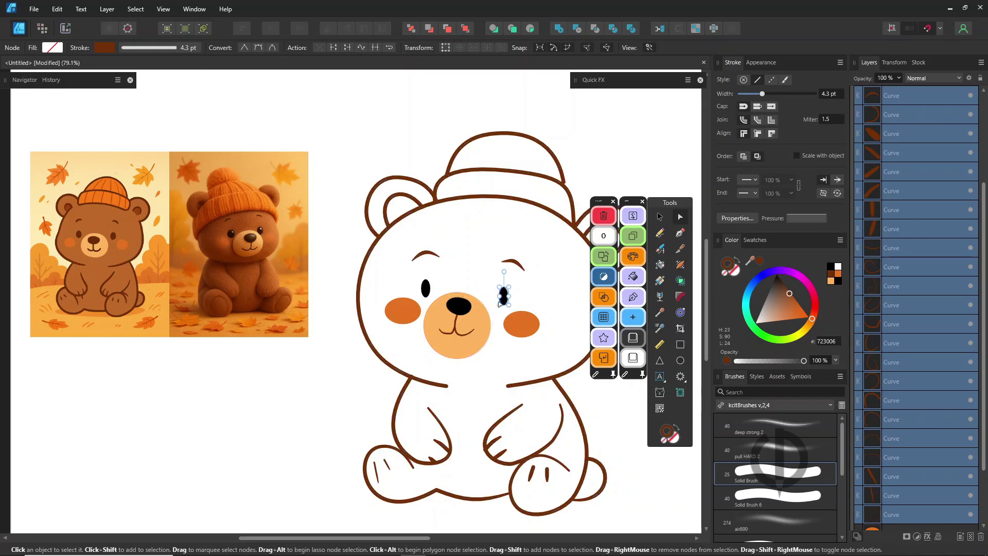
{"action": "left_click", "coordinate": [500, 301]}
{"action": "left_click", "coordinate": [135, 9]}
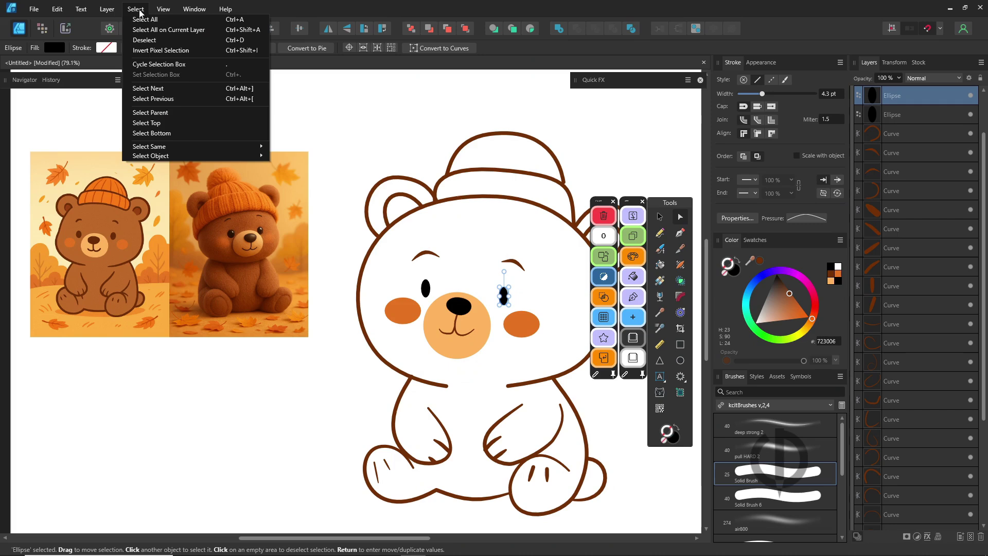
{"action": "mouse_move", "coordinate": [167, 148]}
{"action": "left_click", "coordinate": [305, 149]}
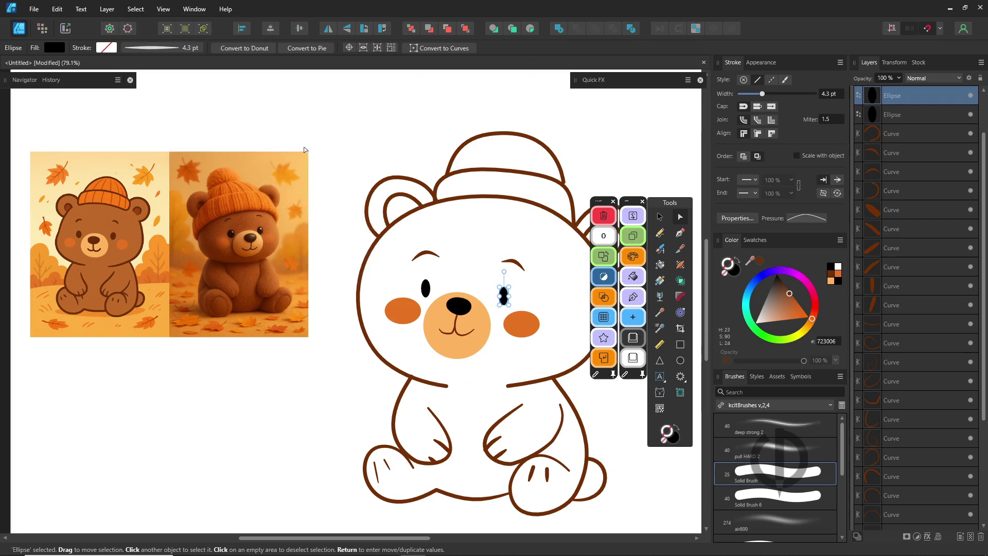
{"action": "key", "text": "a"}
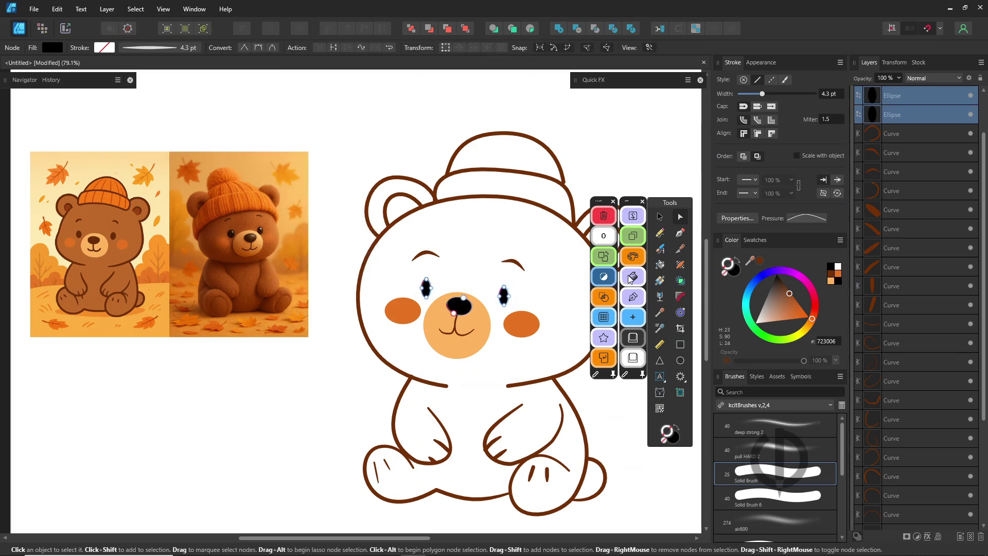
{"action": "left_click", "coordinate": [759, 260]}
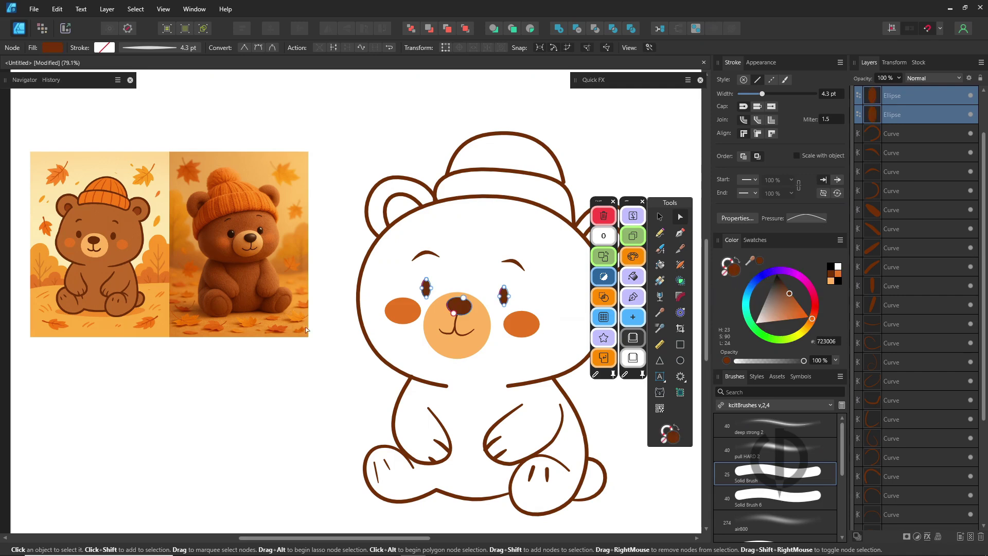
Group all of the bear's line art and shapes, excluding the reference image, and name the group "ink"
{"action": "left_click", "coordinate": [257, 319]}
{"action": "scroll", "coordinate": [263, 418], "scroll_direction": "down", "scroll_amount": 2}
{"action": "left_click_drag", "start_coordinate": [304, 496], "coordinate": [570, 177]}
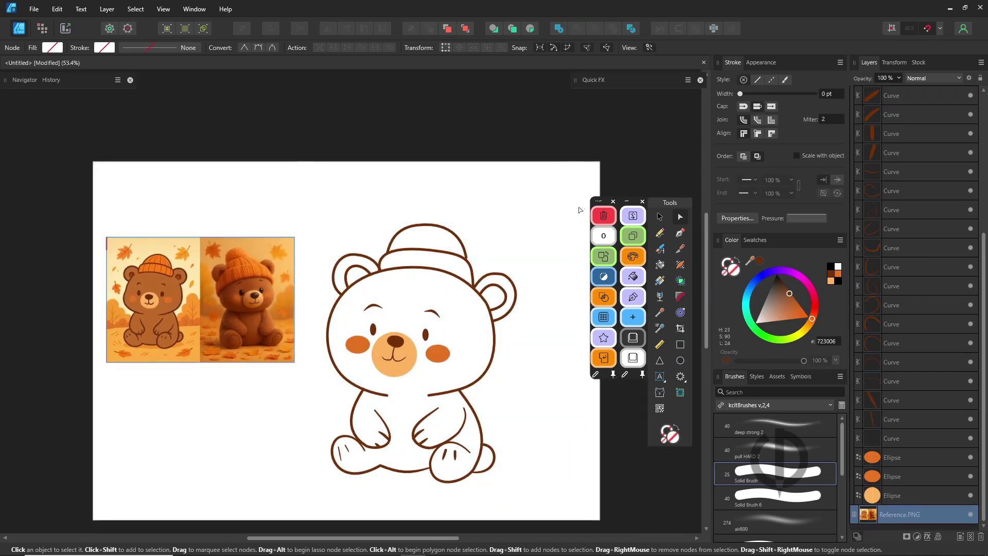
{"action": "left_click", "coordinate": [660, 218]}
{"action": "mouse_move", "coordinate": [324, 487]}
{"action": "left_mouse_down"}
{"action": "mouse_move", "coordinate": [558, 205]}
{"action": "mouse_move", "coordinate": [561, 179]}
{"action": "left_mouse_up"}
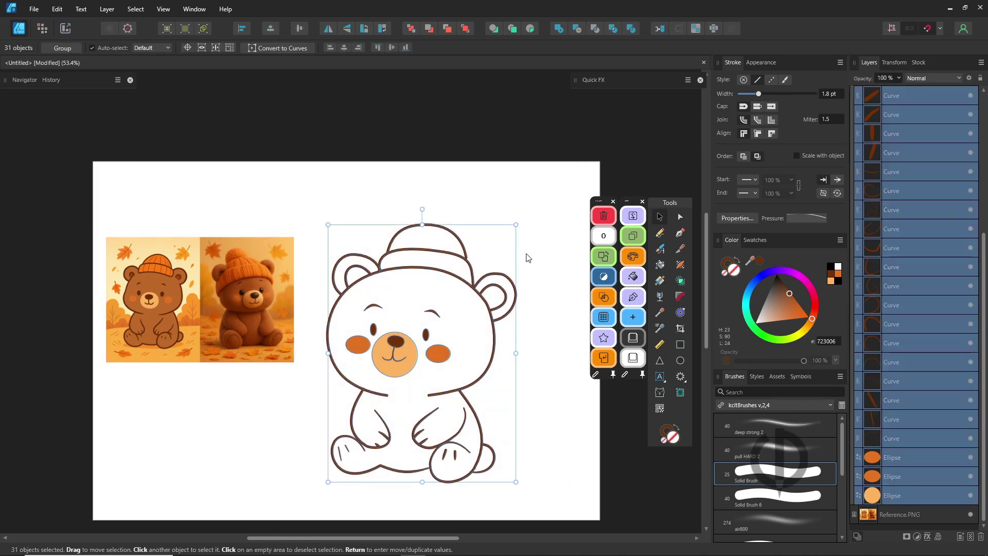
{"action": "left_click", "coordinate": [104, 10]}
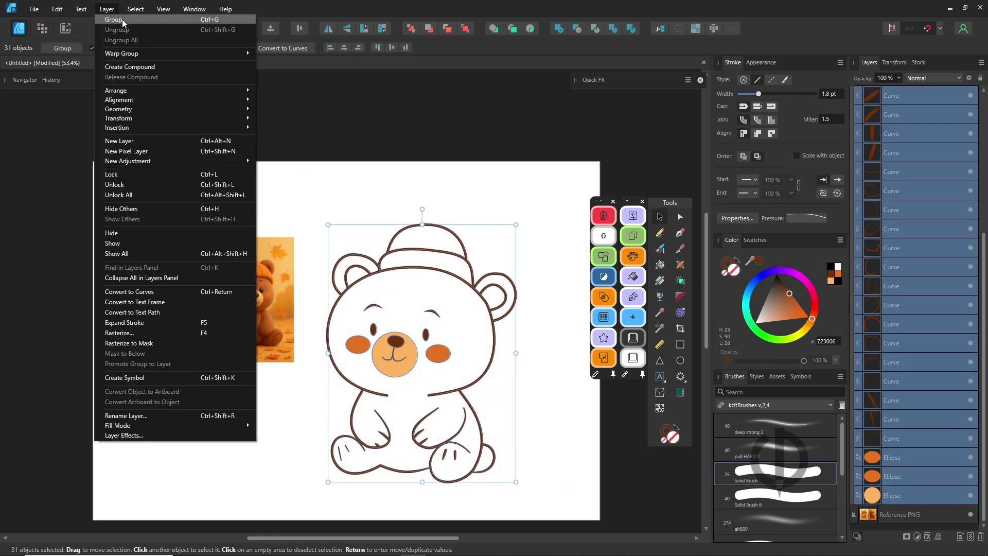
{"action": "left_click", "coordinate": [114, 20]}
{"action": "double_click", "coordinate": [897, 138]}
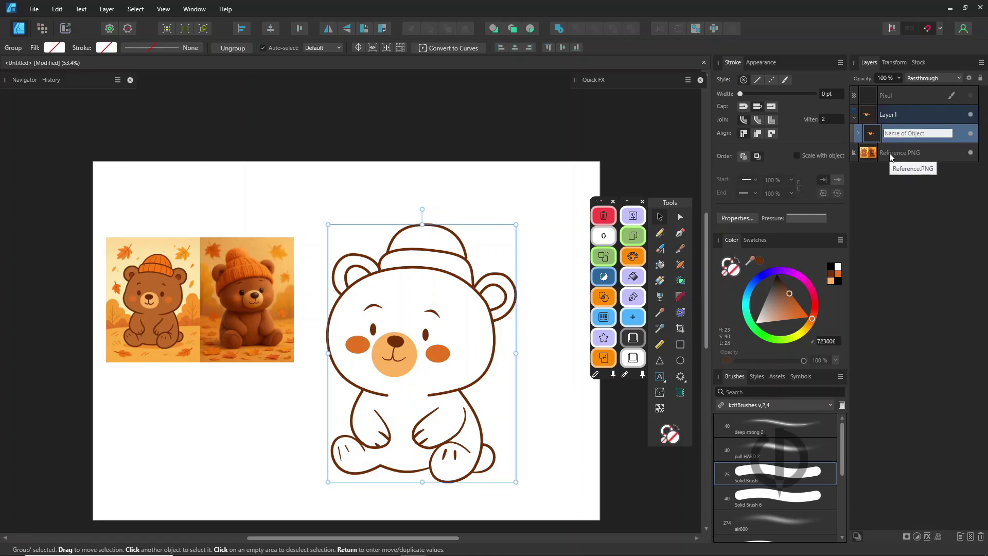
{"action": "type", "text": "ink"}
{"action": "key", "text": "Return"}
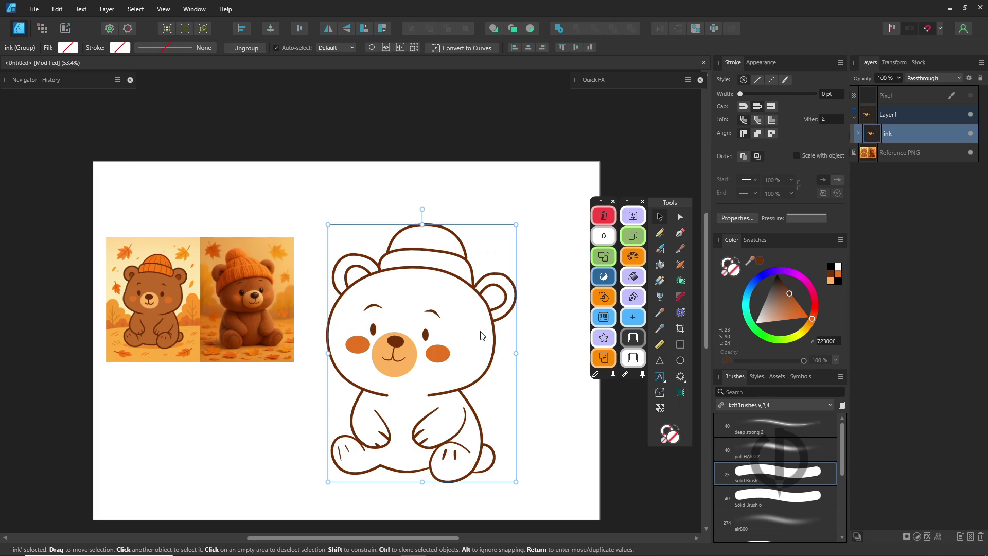
Switch to pixel editing and add a new pixel layer named "color" above the ink group
{"action": "left_click", "coordinate": [42, 29]}
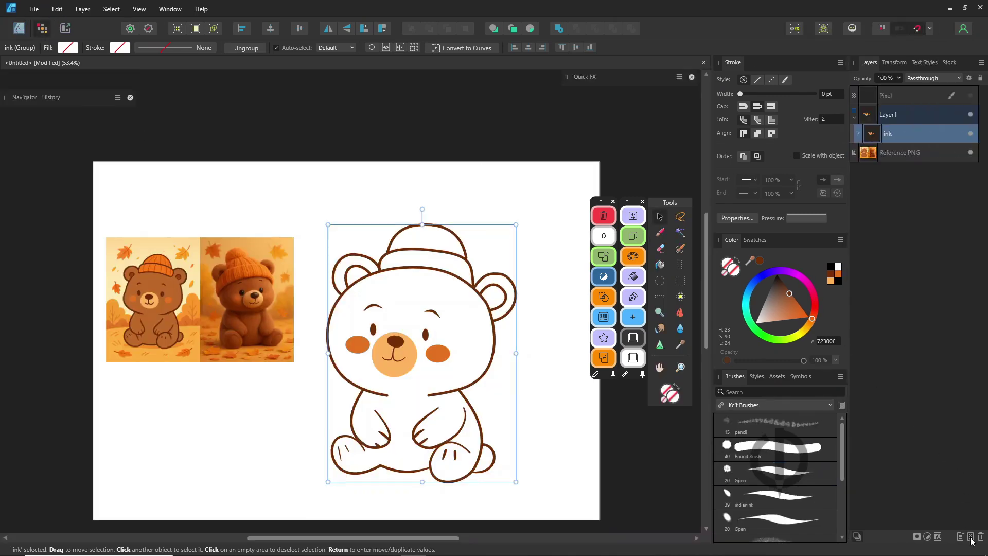
{"action": "left_click", "coordinate": [970, 537]}
{"action": "double_click", "coordinate": [898, 133]}
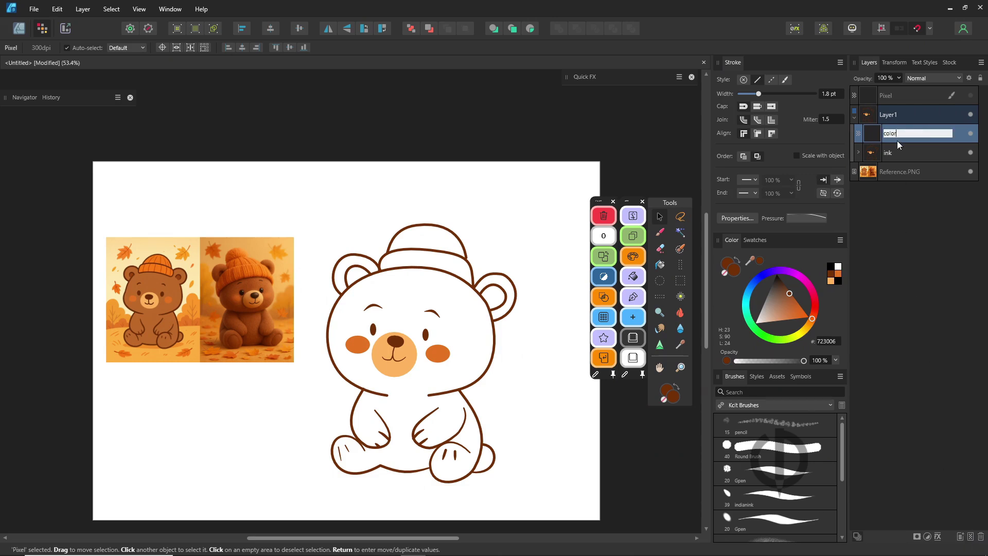
{"action": "key", "text": "Return"}
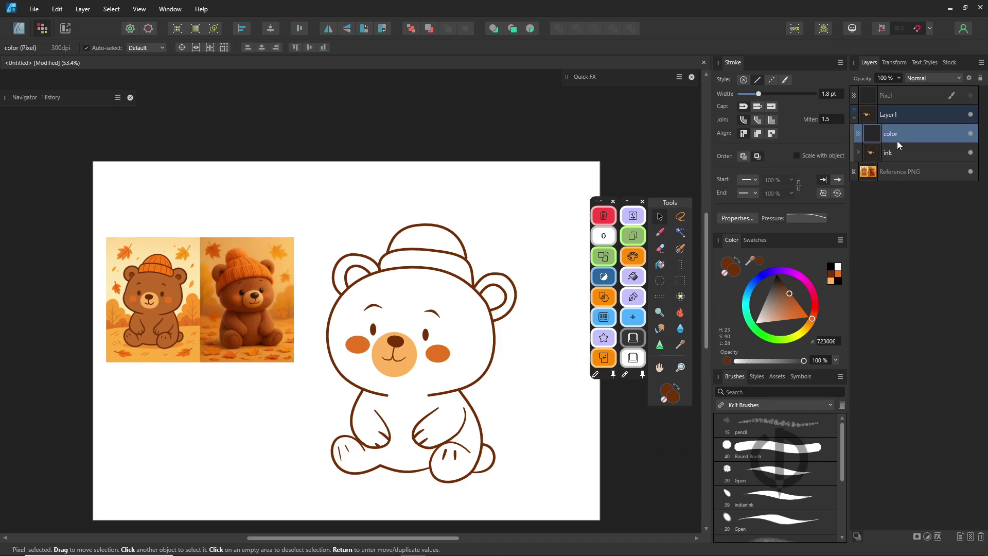
Flood-fill the bear's head, body, tail and outer ears with the brown sampled from the reference bear's body
{"action": "left_click", "coordinate": [660, 265]}
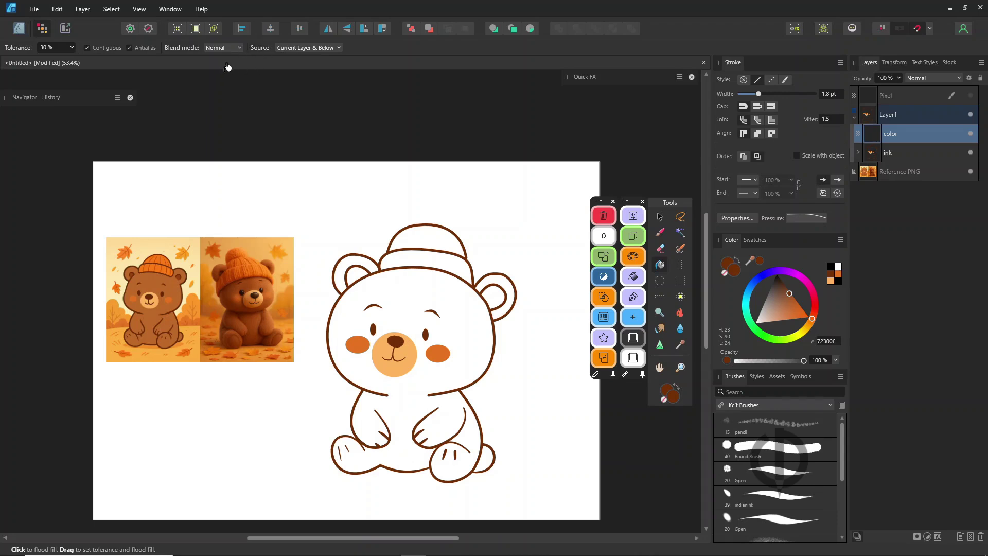
{"action": "left_click_drag", "start_coordinate": [750, 261], "coordinate": [154, 298]}
{"action": "left_click", "coordinate": [423, 289]}
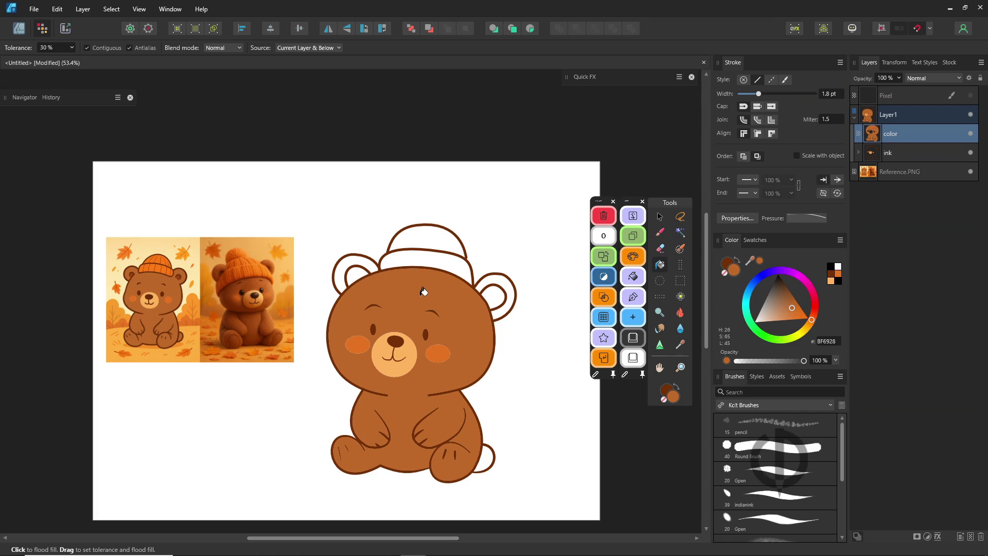
{"action": "left_click", "coordinate": [487, 454]}
{"action": "left_click", "coordinate": [499, 274]}
{"action": "left_click", "coordinate": [376, 265]}
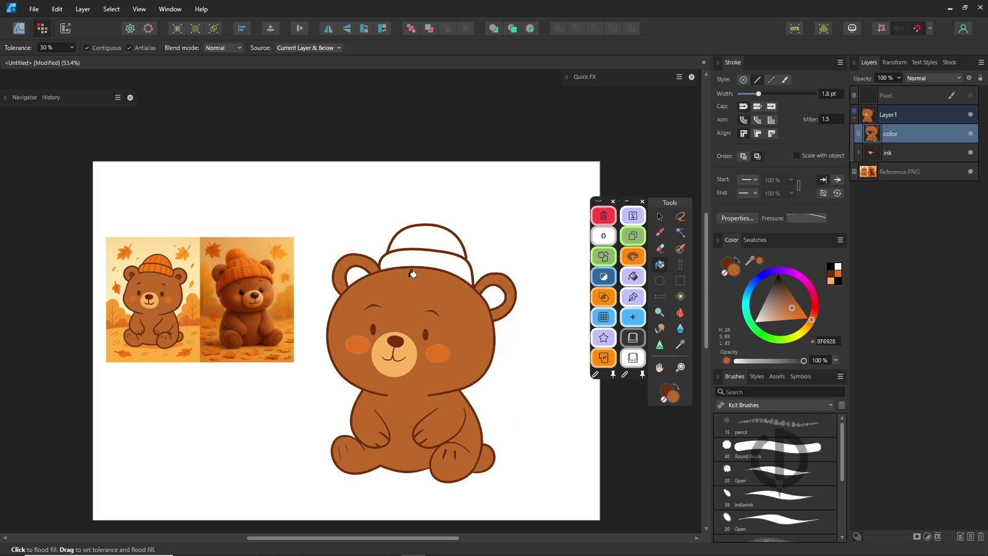
Flood-fill both inner ears with the reference's reddish brown, and the beanie's brim and dome with the reference beanie's orange
{"action": "left_click_drag", "start_coordinate": [749, 261], "coordinate": [131, 275]}
{"action": "left_click", "coordinate": [359, 270]}
{"action": "left_click", "coordinate": [494, 294]}
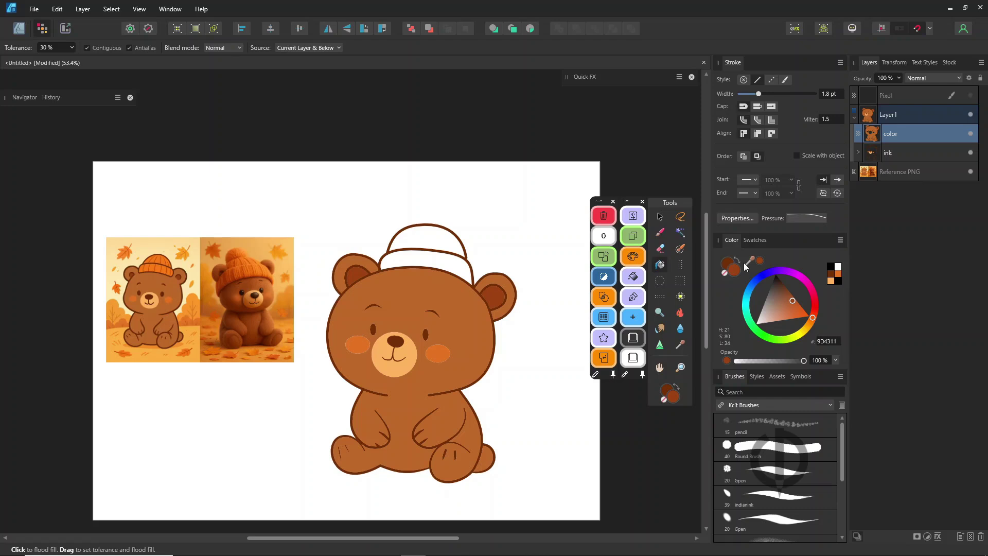
{"action": "left_click_drag", "start_coordinate": [749, 260], "coordinate": [150, 255]}
{"action": "left_click", "coordinate": [427, 236]}
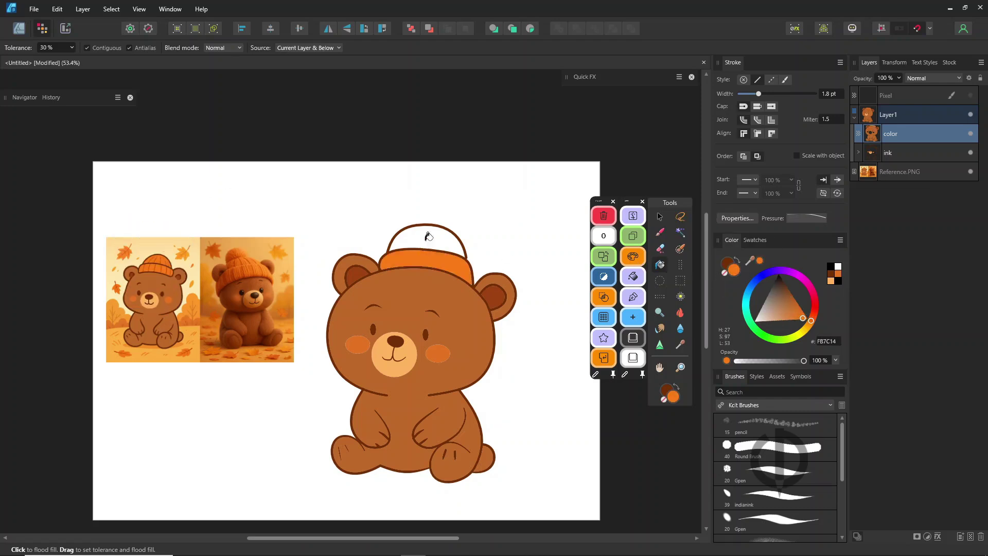
{"action": "left_click", "coordinate": [427, 236]}
Return to vector editing and expand the ink group, ready for freehand drawing with the Pencil tool
{"action": "key", "text": "ctrl+1"}
{"action": "scroll", "coordinate": [158, 242], "scroll_direction": "up", "scroll_amount": 2}
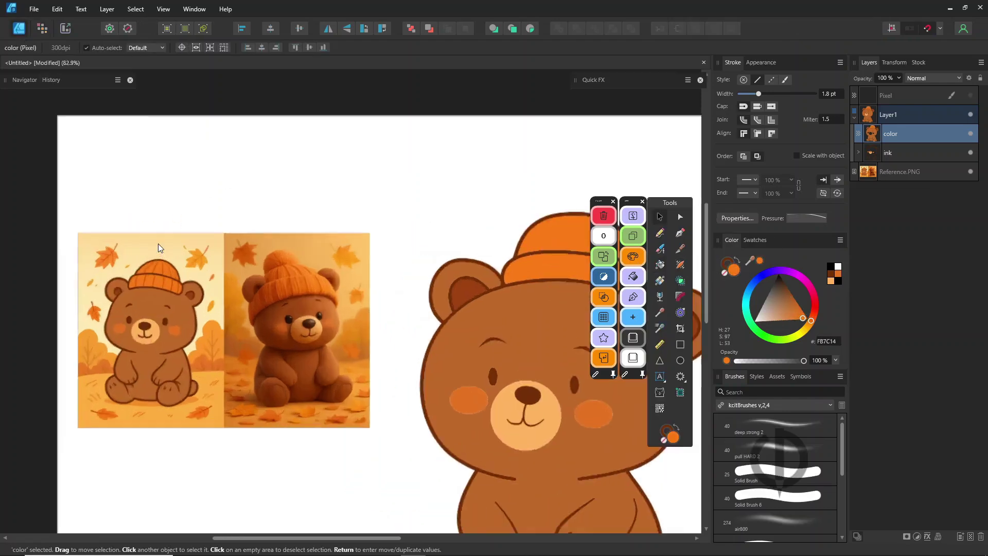
{"action": "scroll", "coordinate": [158, 243], "scroll_direction": "down", "scroll_amount": 1}
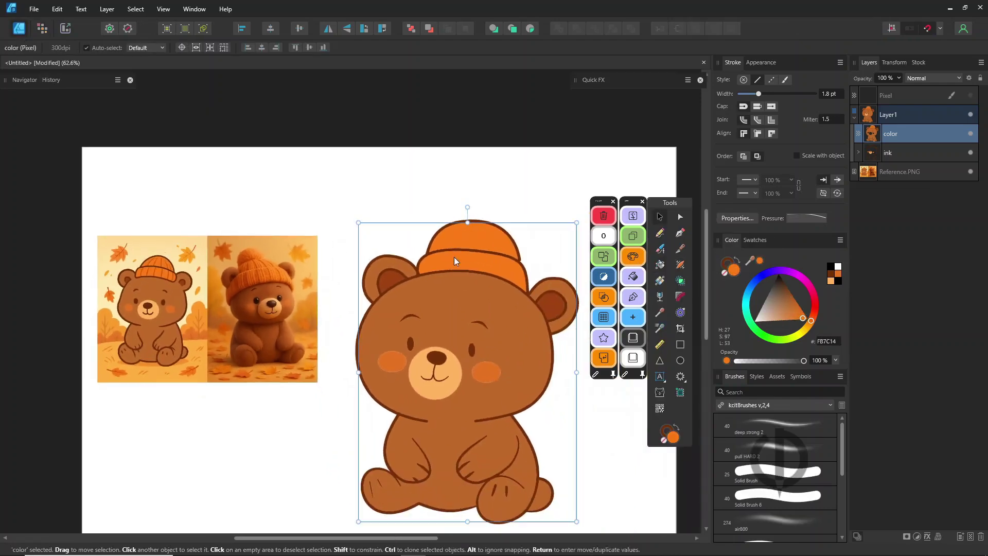
{"action": "left_click", "coordinate": [887, 152]}
{"action": "left_click", "coordinate": [857, 152]}
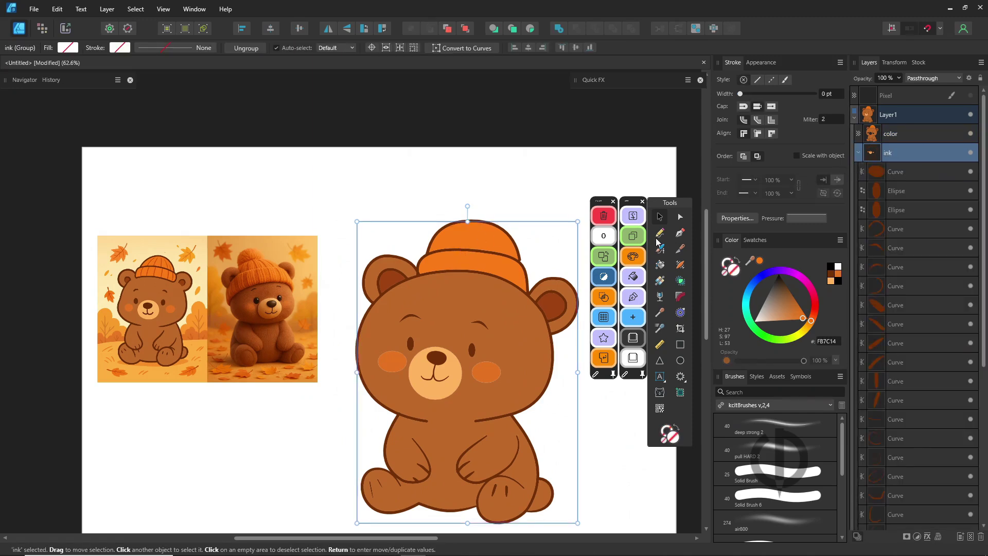
{"action": "left_click", "coordinate": [659, 233]}
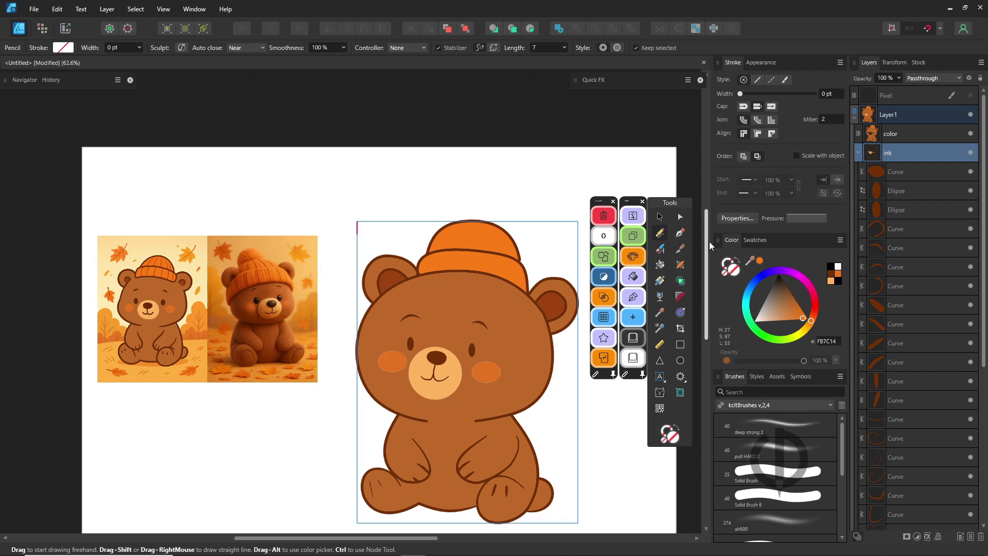
{"action": "left_click_drag", "start_coordinate": [140, 288], "coordinate": [146, 271]}
{"action": "key", "text": "ctrl+z"}
{"action": "key", "text": "ctrl+z"}
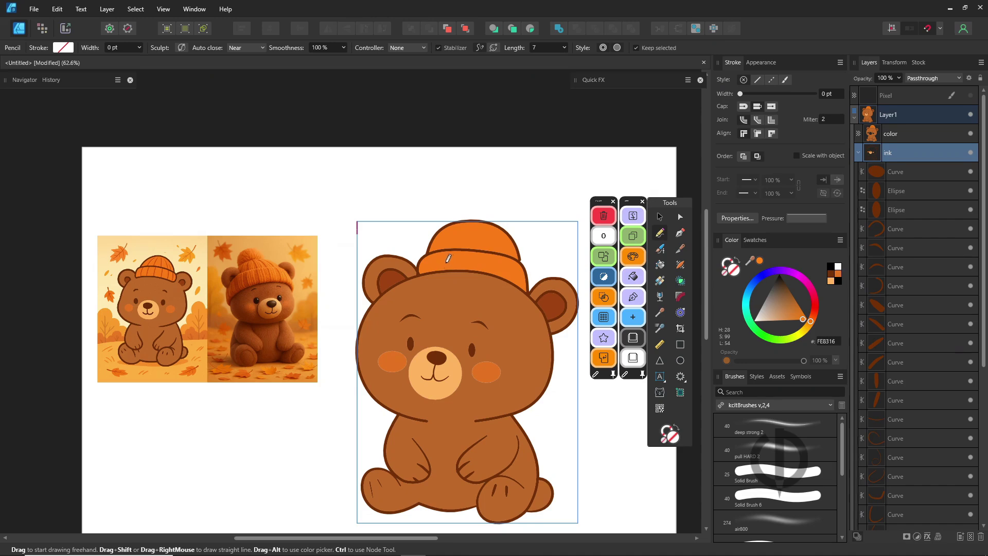
Draw an unfilled rib line on the beanie's dome inside the ink group, and move the color layer beneath that group
{"action": "left_click", "coordinate": [907, 175]}
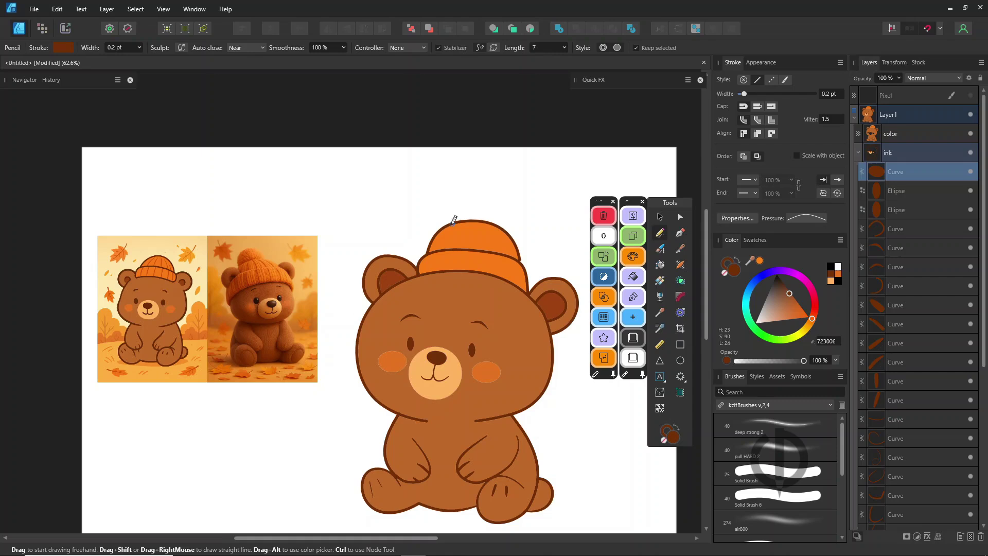
{"action": "left_click_drag", "start_coordinate": [444, 244], "coordinate": [453, 224]}
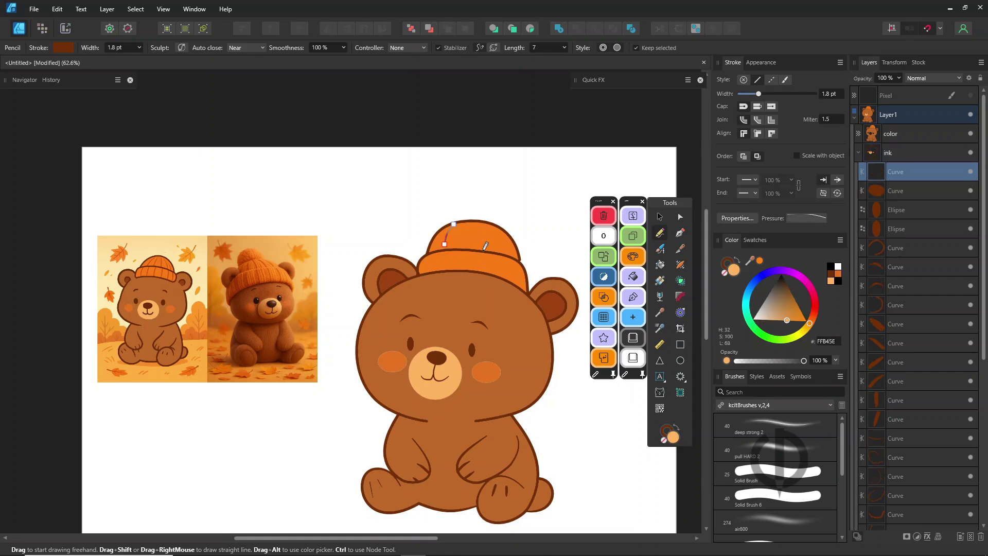
{"action": "left_click", "coordinate": [724, 274]}
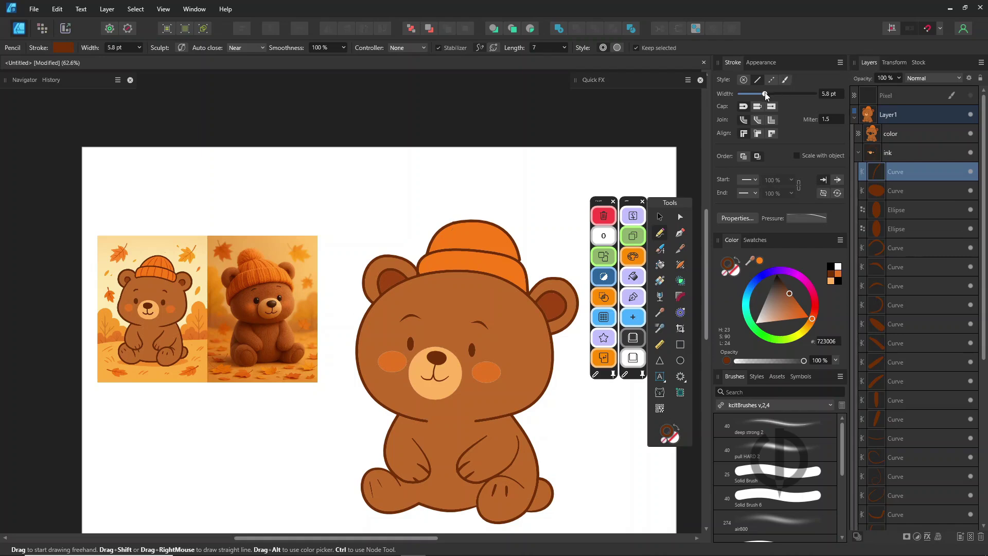
{"action": "left_click_drag", "start_coordinate": [899, 157], "coordinate": [900, 125]}
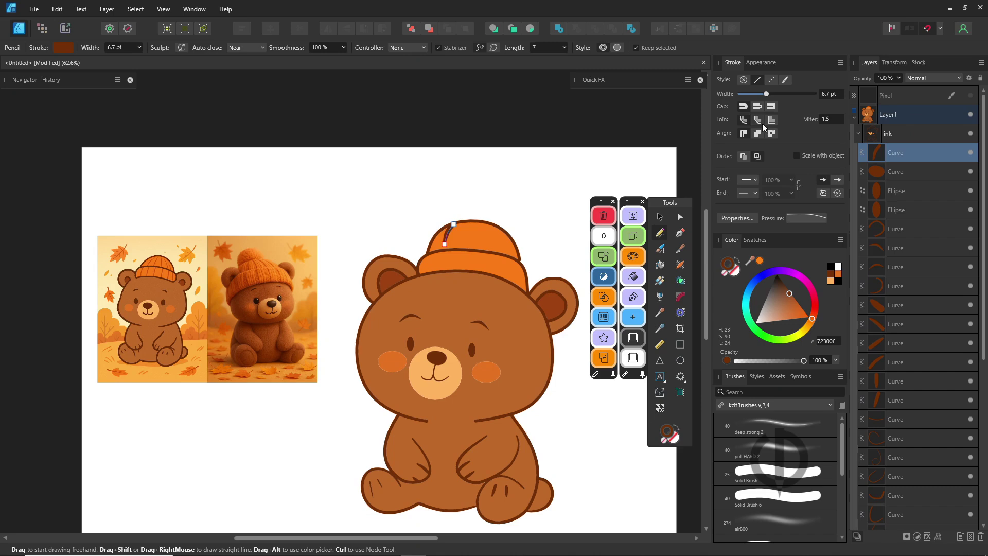
Set the rib line's stroke to 2.2 pt in the dark orange CD5109 sampled from the reference beanie
{"action": "left_click_drag", "start_coordinate": [766, 94], "coordinate": [758, 94]}
{"action": "left_click_drag", "start_coordinate": [749, 260], "coordinate": [146, 278]}
{"action": "left_click", "coordinate": [759, 260]}
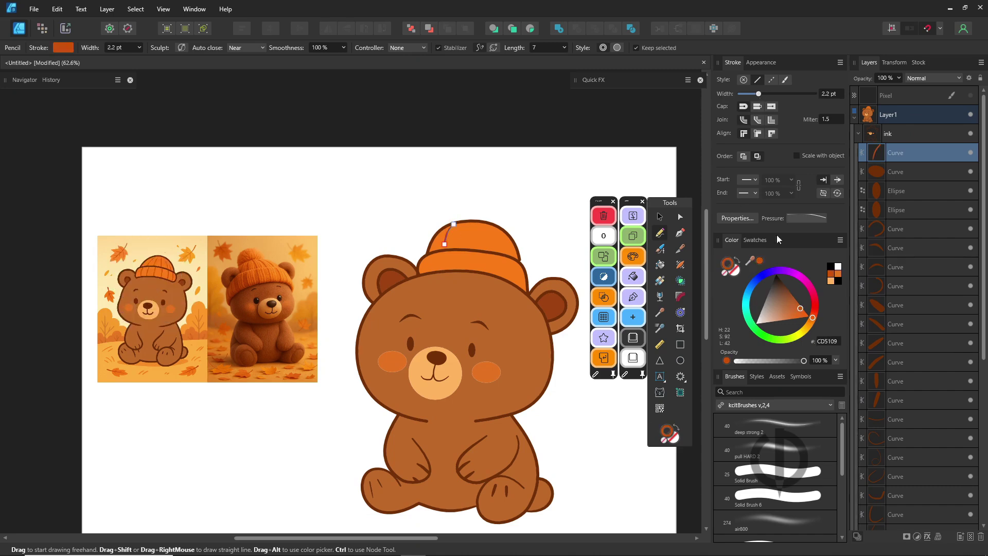
Draw more short vertical rib lines across the beanie's dome and along its brim in the same dark orange
{"action": "scroll", "coordinate": [453, 241], "scroll_direction": "up", "scroll_amount": 5}
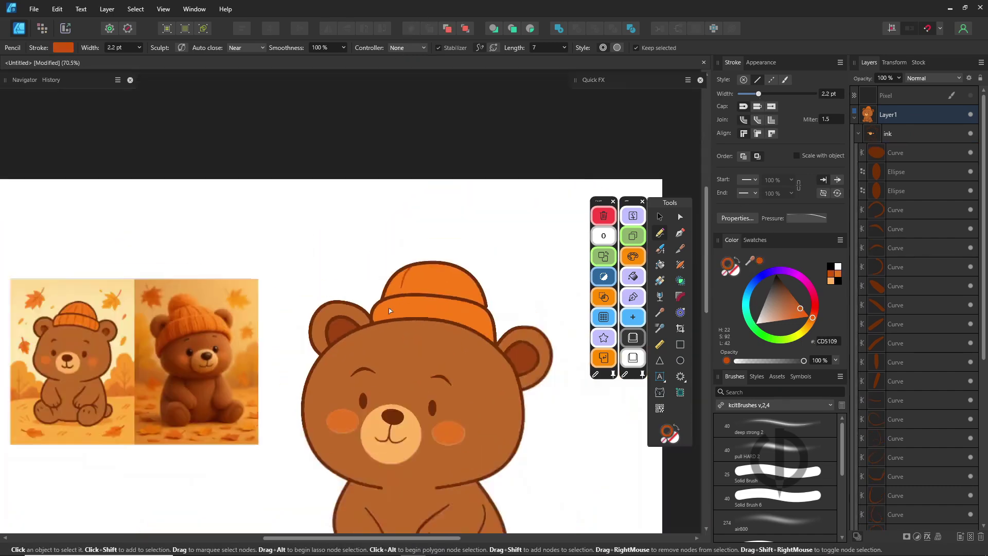
{"action": "left_click_drag", "start_coordinate": [432, 257], "coordinate": [426, 288]}
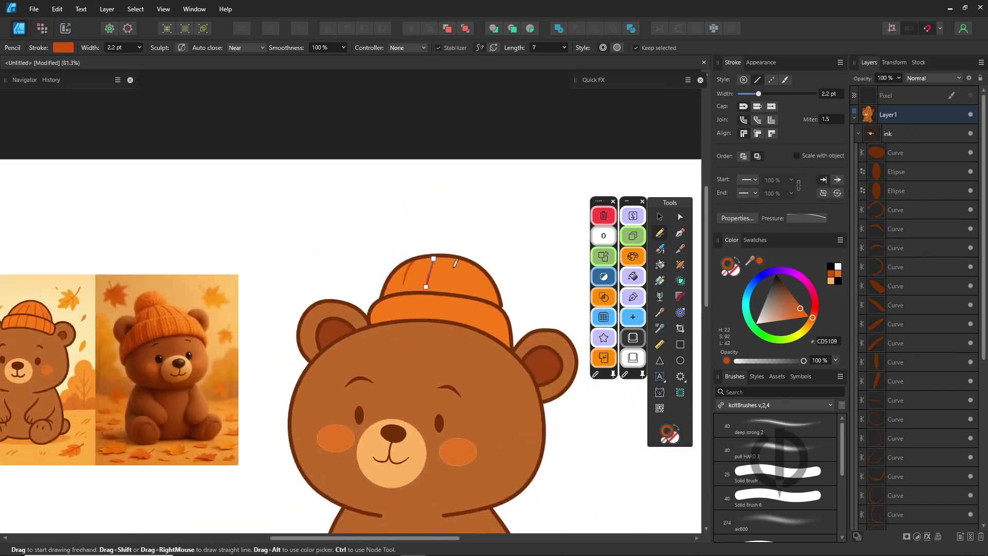
{"action": "left_click_drag", "start_coordinate": [475, 261], "coordinate": [465, 294]}
{"action": "left_click_drag", "start_coordinate": [386, 301], "coordinate": [382, 325]}
{"action": "left_click_drag", "start_coordinate": [410, 292], "coordinate": [406, 316]}
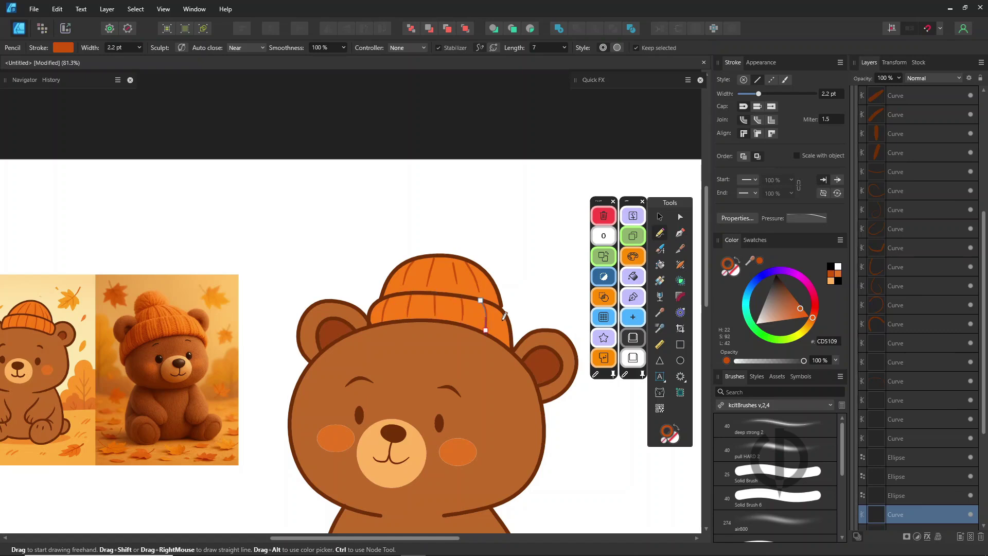
{"action": "key", "text": "ctrl+0"}
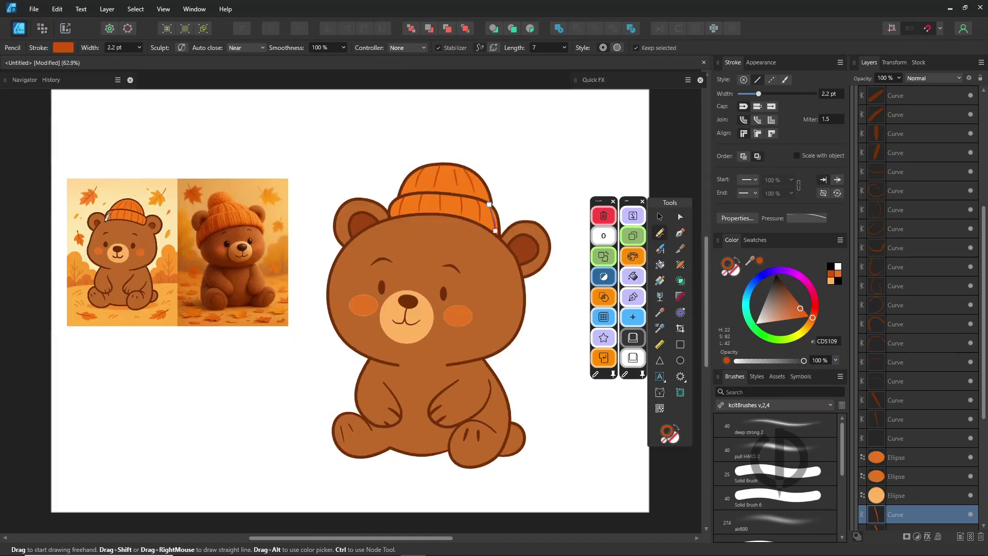
Add nodes to the head outline between the left inner ear and the beanie's edge, and delete the segments there
{"action": "key", "text": "a"}
{"action": "left_click", "coordinate": [383, 227]}
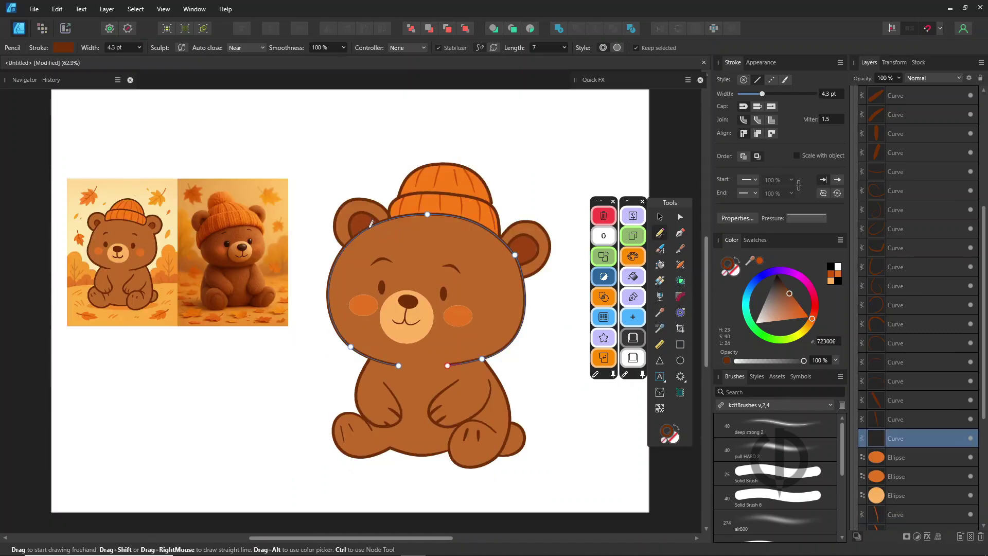
{"action": "left_click", "coordinate": [396, 218]}
{"action": "left_click", "coordinate": [416, 215]}
{"action": "left_click", "coordinate": [379, 222]}
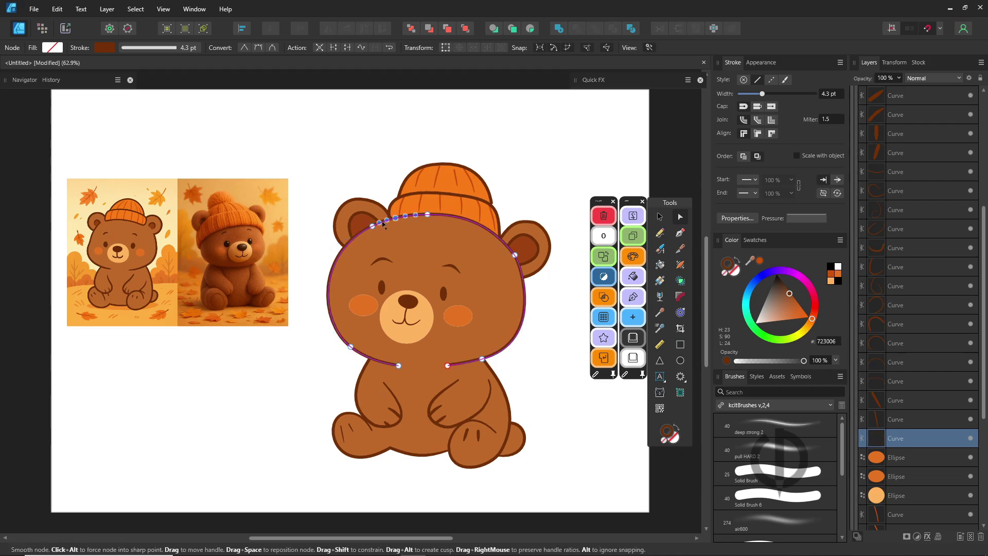
{"action": "scroll", "coordinate": [373, 243], "scroll_direction": "up", "scroll_amount": 5}
{"action": "scroll", "coordinate": [373, 243], "scroll_direction": "down", "scroll_amount": 1}
{"action": "left_click", "coordinate": [398, 191], "text": "alt+shift"}
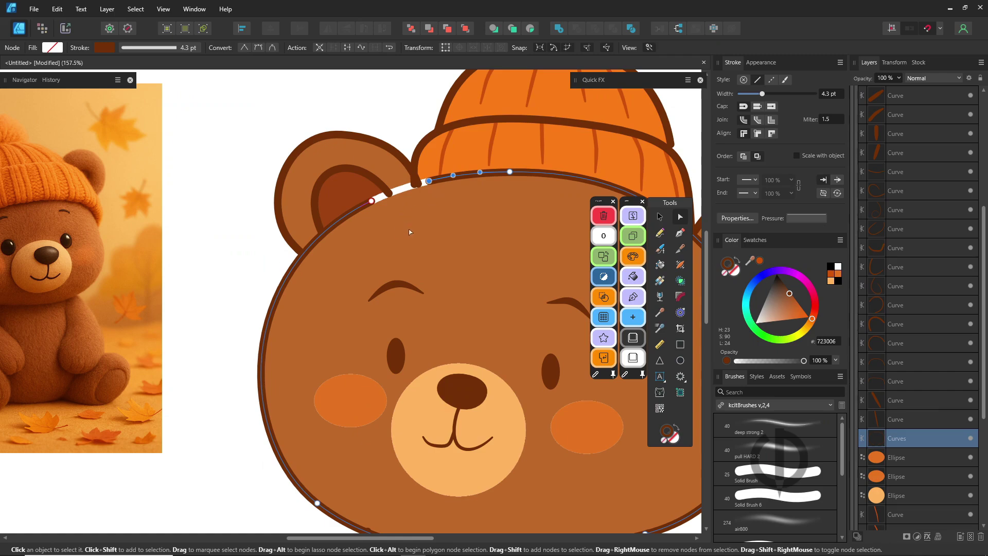
Add nodes to the head outline at both ends of the right ear and delete the outline segments between them
{"action": "left_click_drag", "start_coordinate": [485, 256], "coordinate": [219, 185]}
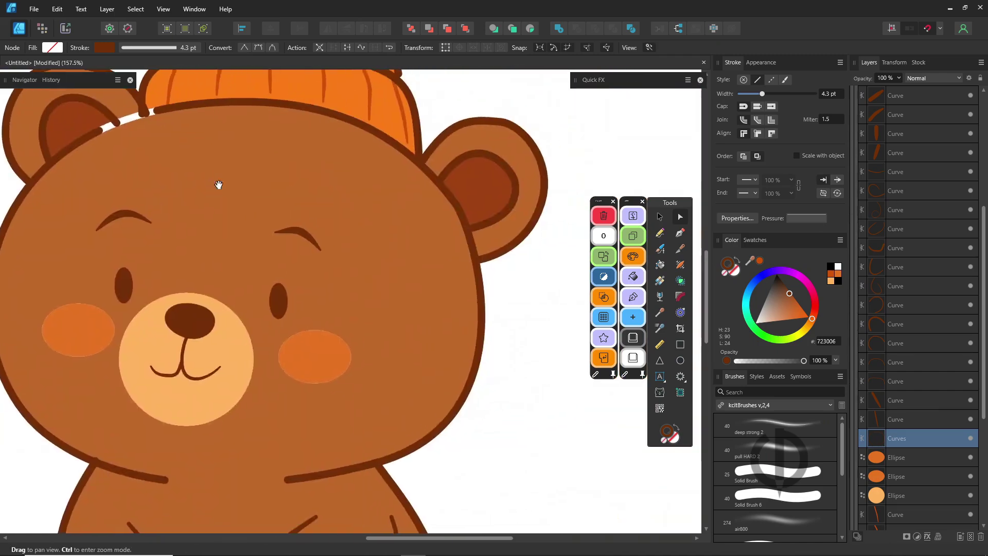
{"action": "left_click", "coordinate": [437, 182]}
{"action": "key", "text": "ctrl+z"}
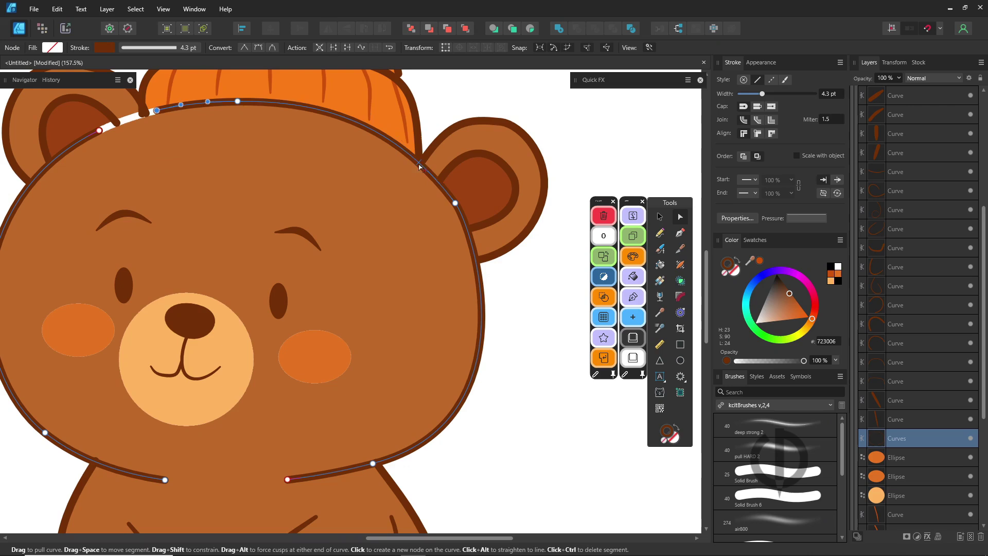
{"action": "left_click", "coordinate": [419, 166]}
{"action": "left_click", "coordinate": [476, 261]}
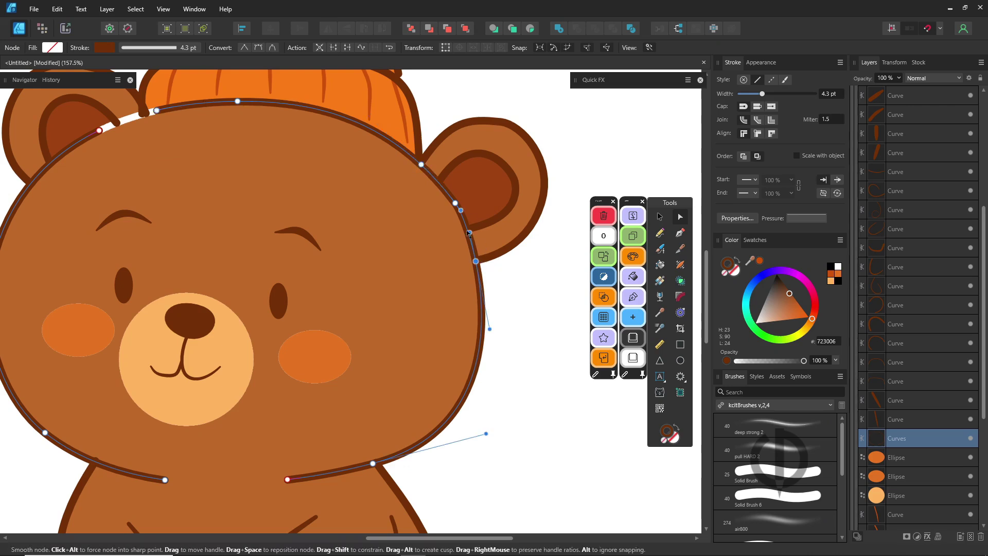
{"action": "left_click", "coordinate": [438, 182], "text": "ctrl+alt"}
{"action": "left_click", "coordinate": [467, 228], "text": "ctrl+alt"}
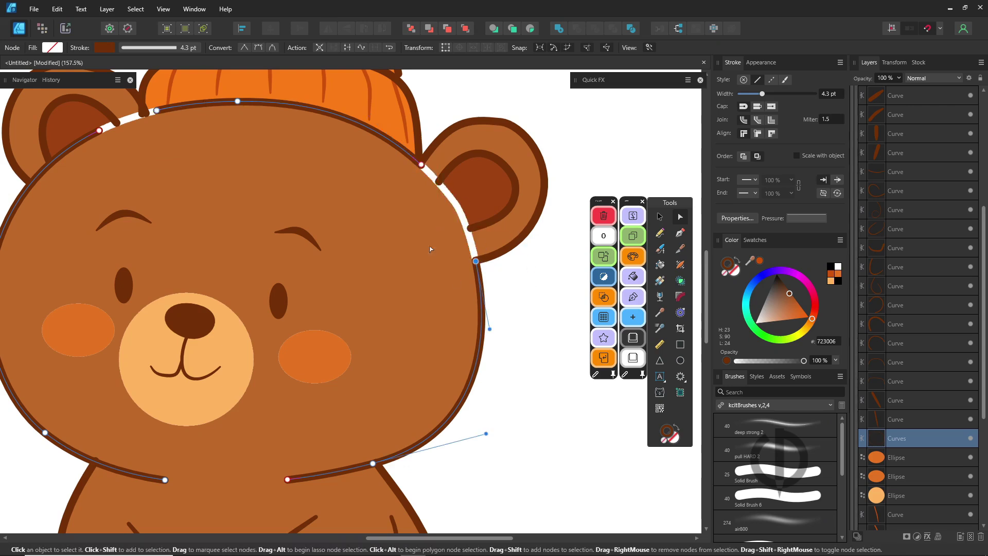
Switch to pixel editing and add a new pixel layer between the color layer and the reference image
{"action": "scroll", "coordinate": [353, 319], "scroll_direction": "down", "scroll_amount": 4}
{"action": "left_click_drag", "start_coordinate": [219, 321], "coordinate": [368, 333]}
{"action": "scroll", "coordinate": [511, 291], "scroll_direction": "up", "scroll_amount": 5}
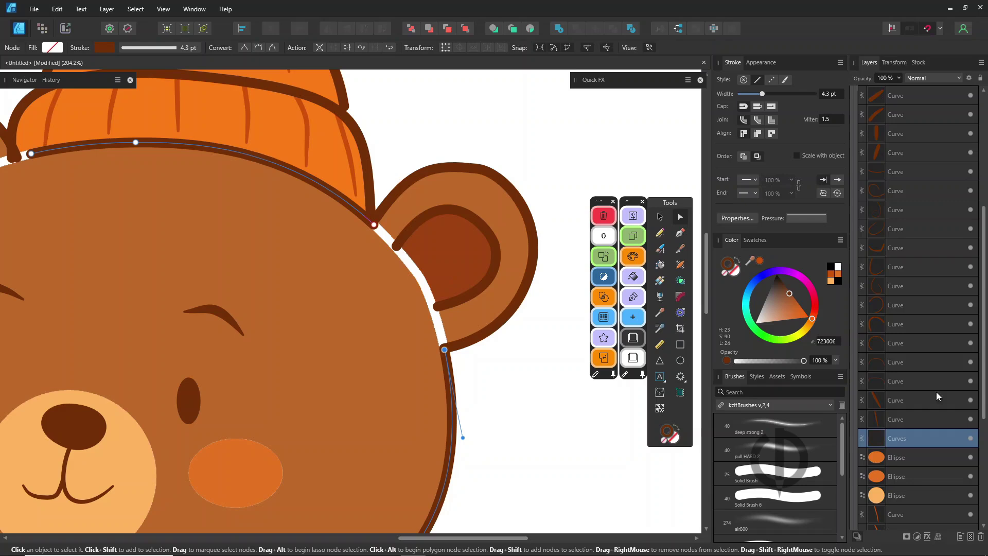
{"action": "scroll", "coordinate": [937, 396], "scroll_direction": "down", "scroll_amount": 5}
{"action": "left_click", "coordinate": [890, 495]}
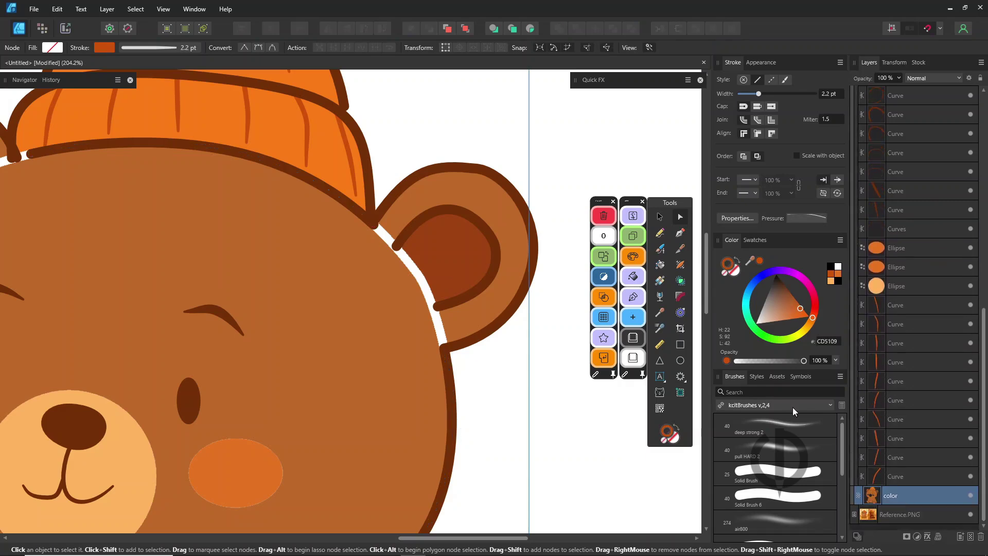
{"action": "left_click", "coordinate": [42, 28]}
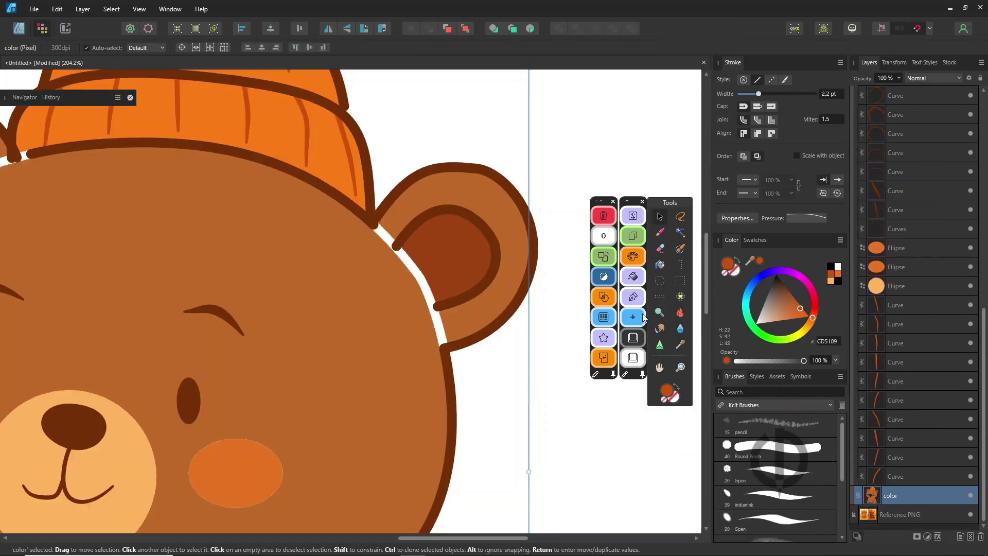
{"action": "left_click", "coordinate": [970, 536]}
{"action": "left_click_drag", "start_coordinate": [914, 501], "coordinate": [909, 517]}
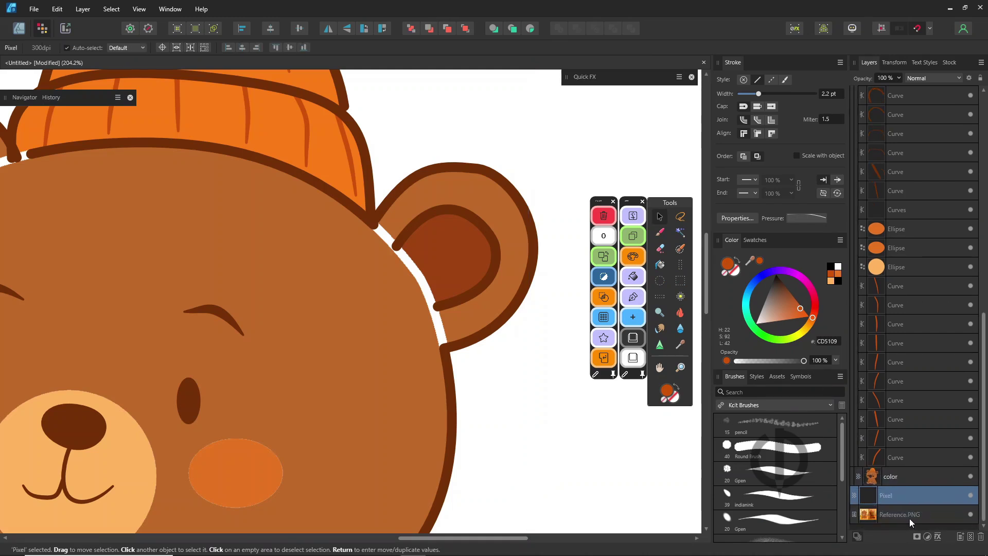
Paint the white gap between head and right ear with the head's sampled brown, using the Round Brush with Wet Edges off
{"action": "left_click", "coordinate": [660, 232]}
{"action": "left_click", "coordinate": [328, 295], "text": "alt"}
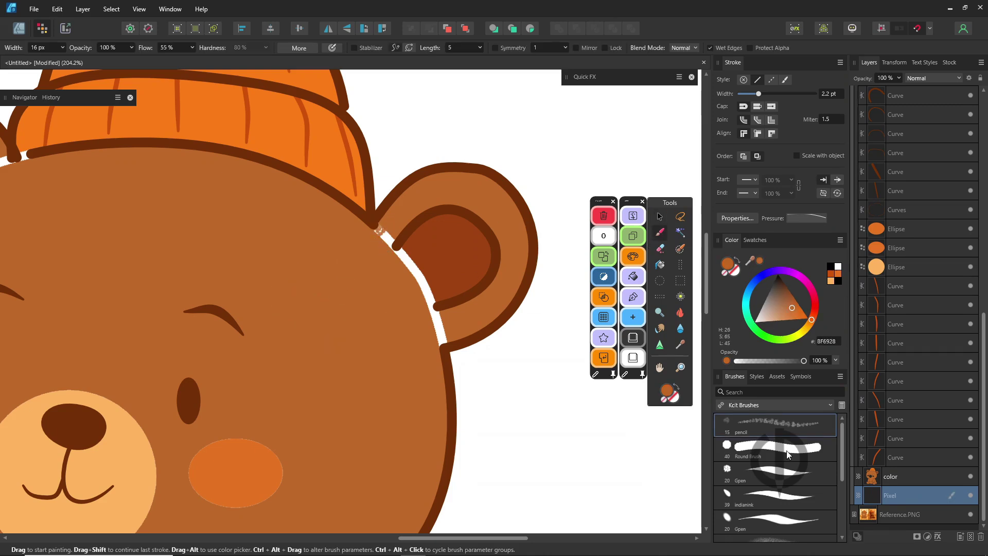
{"action": "left_click", "coordinate": [786, 450]}
{"action": "mouse_move", "coordinate": [375, 226]}
{"action": "left_mouse_down"}
{"action": "mouse_move", "coordinate": [389, 247]}
{"action": "mouse_move", "coordinate": [375, 242]}
{"action": "mouse_move", "coordinate": [392, 239]}
{"action": "mouse_move", "coordinate": [438, 308]}
{"action": "mouse_move", "coordinate": [441, 341]}
{"action": "left_mouse_up"}
{"action": "left_click", "coordinate": [710, 48]}
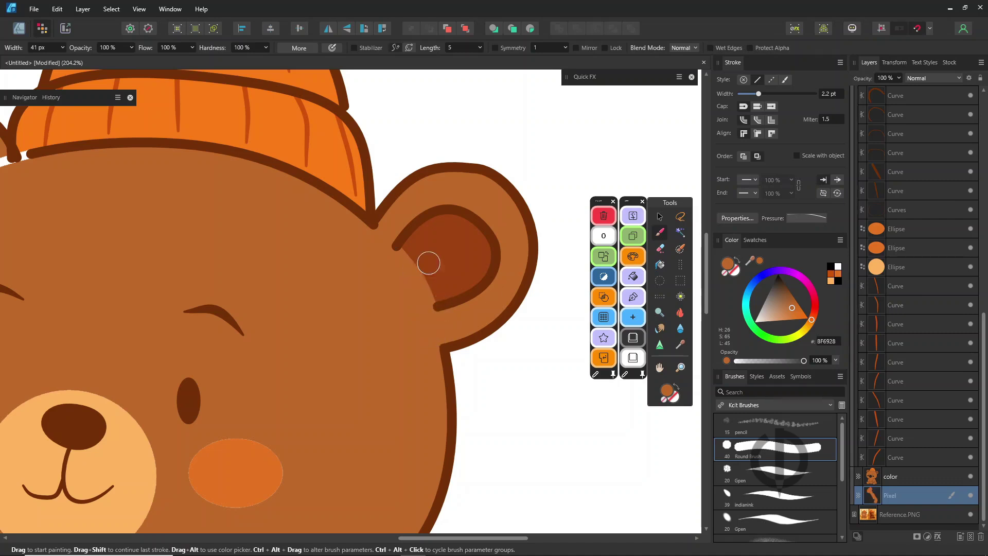
Paint the white gap between the head, left ear and beanie with the same brown
{"action": "left_click_drag", "start_coordinate": [212, 288], "coordinate": [449, 306]}
{"action": "left_click_drag", "start_coordinate": [201, 201], "coordinate": [281, 179]}
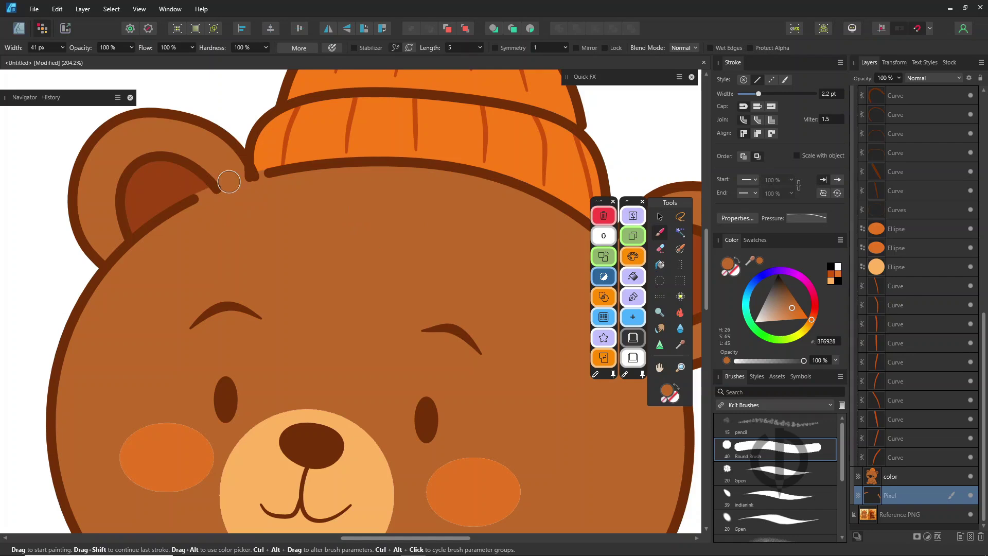
{"action": "scroll", "coordinate": [406, 302], "scroll_direction": "right", "scroll_amount": 5}
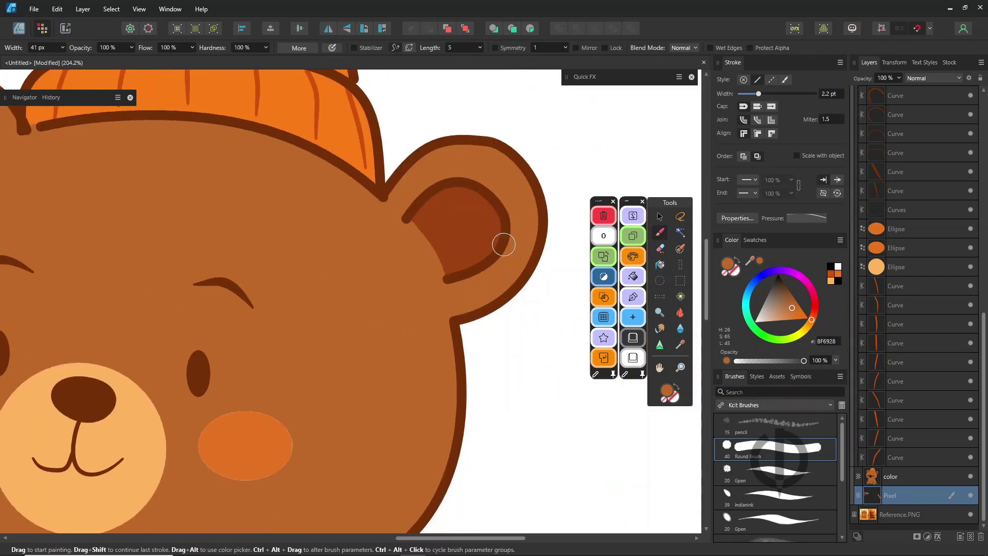
{"action": "scroll", "coordinate": [283, 288], "scroll_direction": "left", "scroll_amount": 2}
{"action": "scroll", "coordinate": [282, 288], "scroll_direction": "up", "scroll_amount": 1}
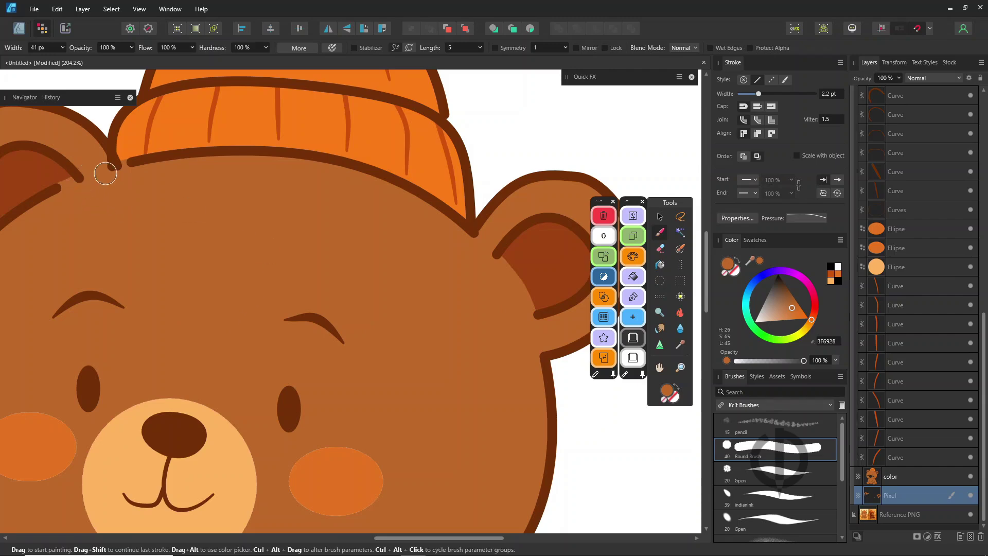
Return to vector editing and adjust the nodes at the upper end of the left inner-ear outline
{"action": "left_click", "coordinate": [19, 29]}
{"action": "left_click_drag", "start_coordinate": [339, 282], "coordinate": [455, 301]}
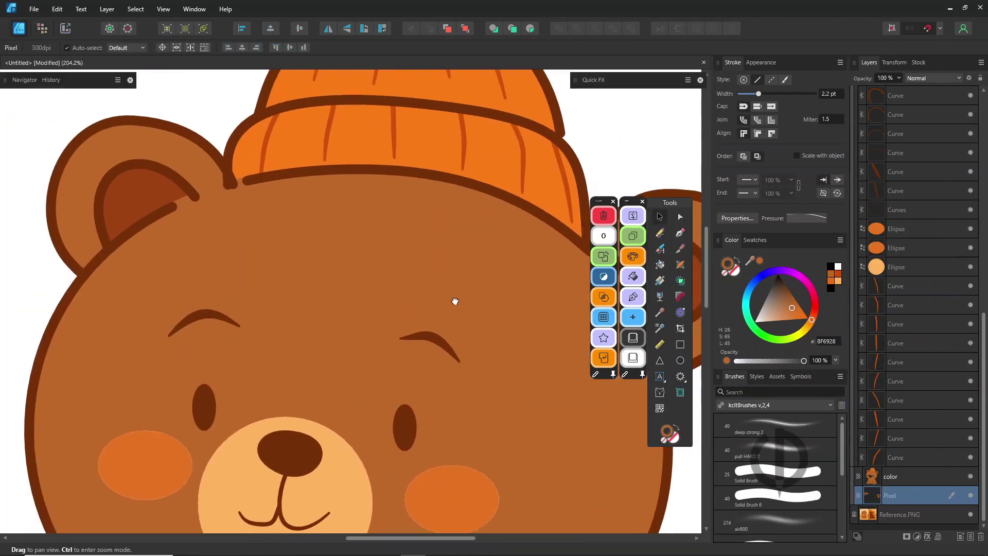
{"action": "left_click", "coordinate": [177, 177]}
{"action": "left_click", "coordinate": [177, 183]}
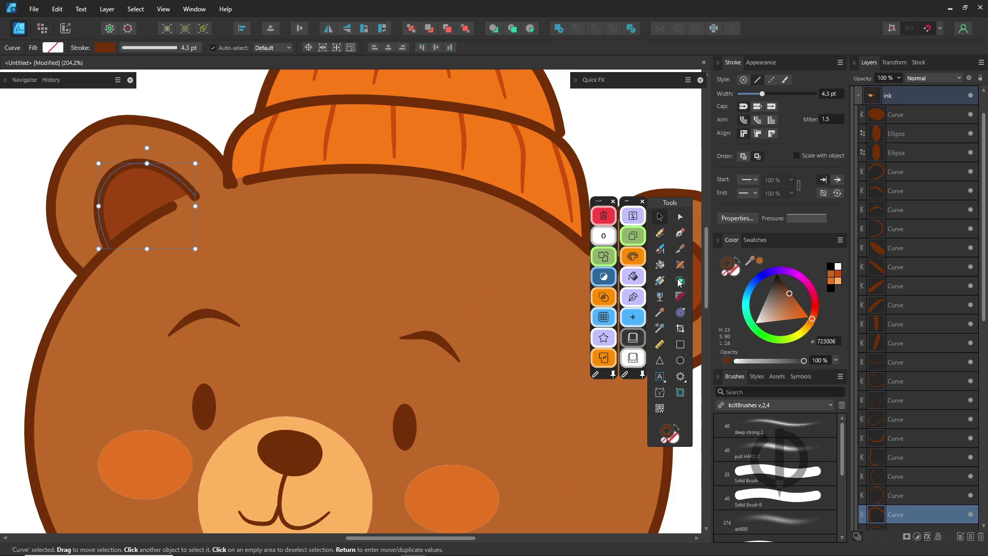
{"action": "left_click", "coordinate": [680, 216]}
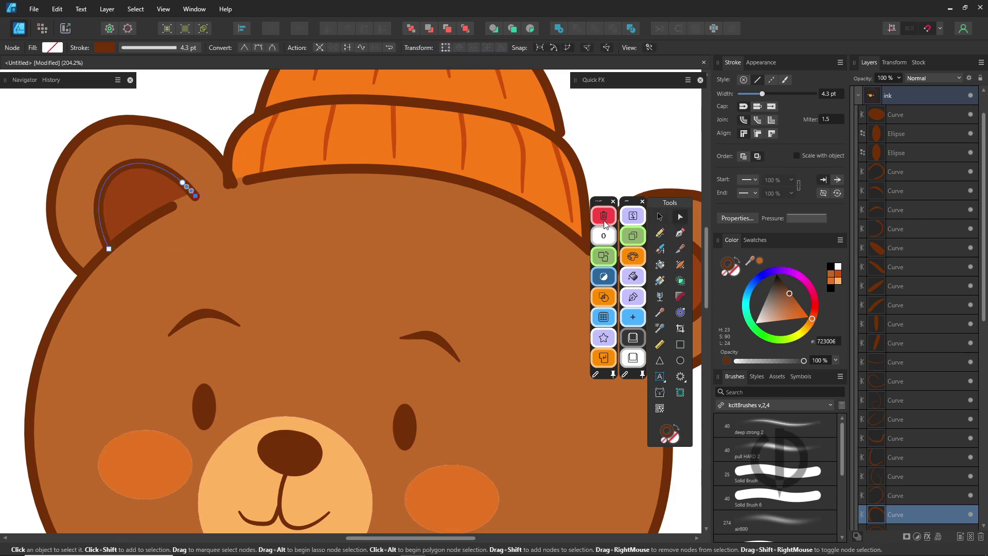
Adjust the end nodes of the right inner-ear outline where it meets the head, and deselect it
{"action": "scroll", "coordinate": [363, 288], "scroll_direction": "right", "scroll_amount": 5}
{"action": "scroll", "coordinate": [339, 257], "scroll_direction": "down", "scroll_amount": 1}
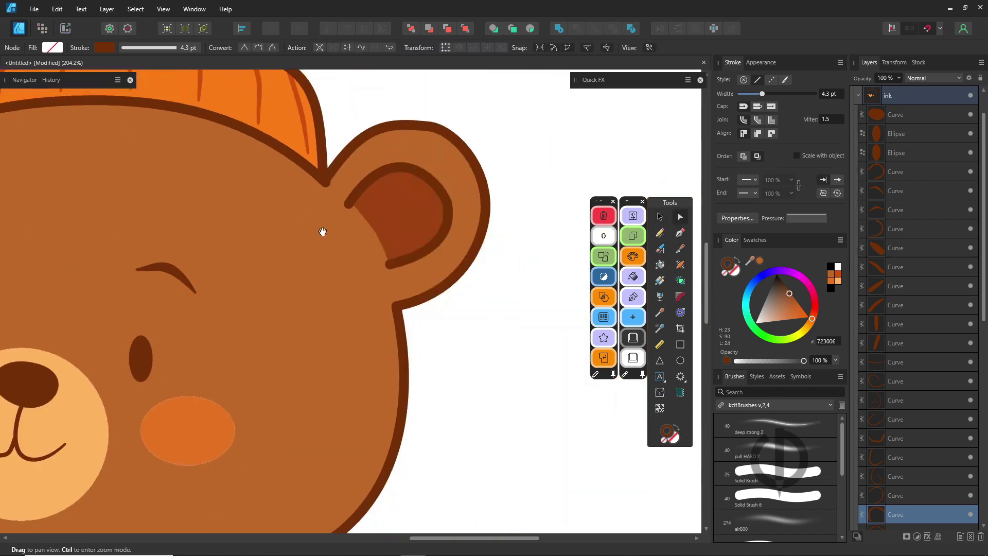
{"action": "left_click", "coordinate": [354, 204]}
{"action": "left_click_drag", "start_coordinate": [355, 204], "coordinate": [396, 135]}
{"action": "left_click_drag", "start_coordinate": [444, 189], "coordinate": [447, 186]}
{"action": "left_click_drag", "start_coordinate": [389, 264], "coordinate": [394, 260]}
{"action": "left_click", "coordinate": [501, 279]}
{"action": "key", "text": "ctrl+0"}
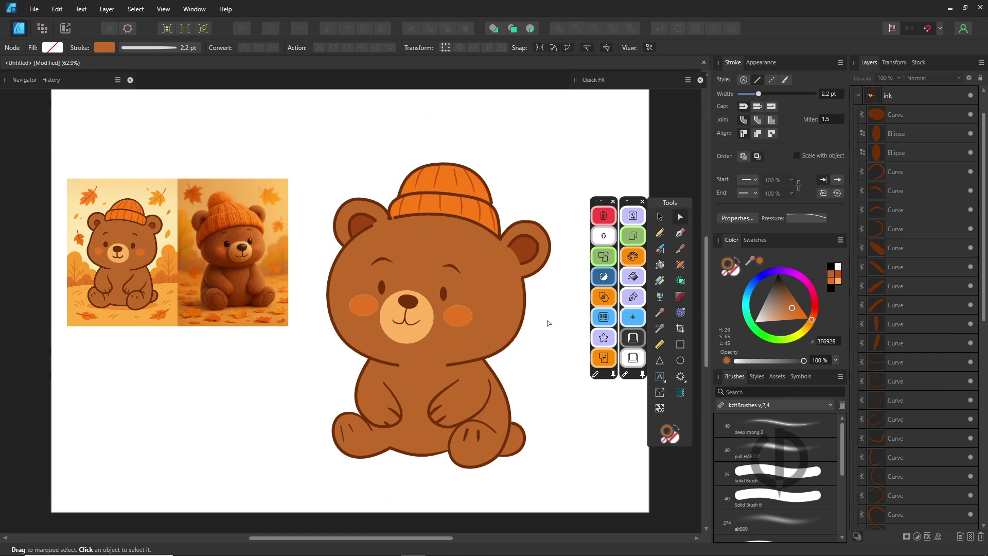
Reshape the belly's lower outline so its end runs into the front foot, and paint the white gap above it brown on the Pixel layer
{"action": "left_click", "coordinate": [453, 454]}
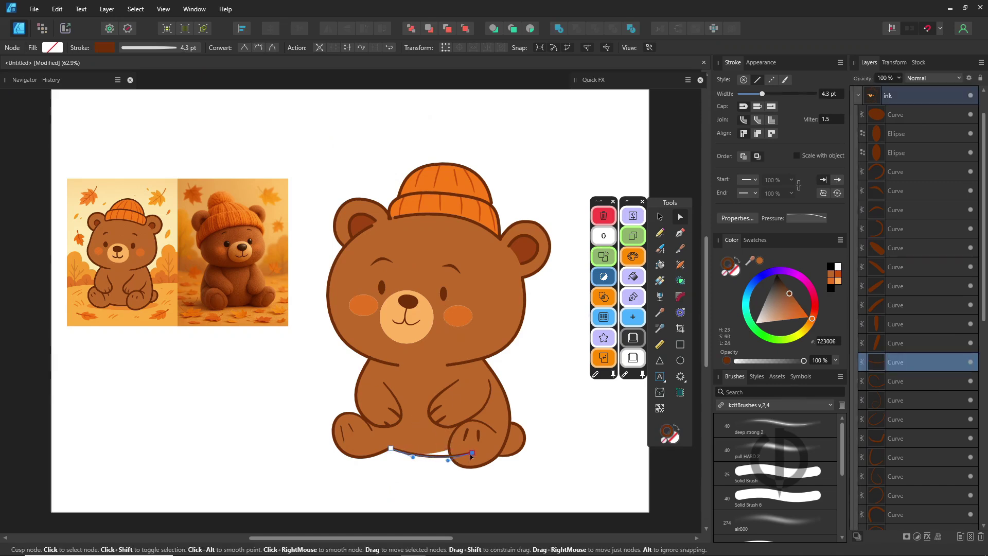
{"action": "scroll", "coordinate": [968, 478], "scroll_direction": "down", "scroll_amount": 10}
{"action": "left_click", "coordinate": [971, 495]}
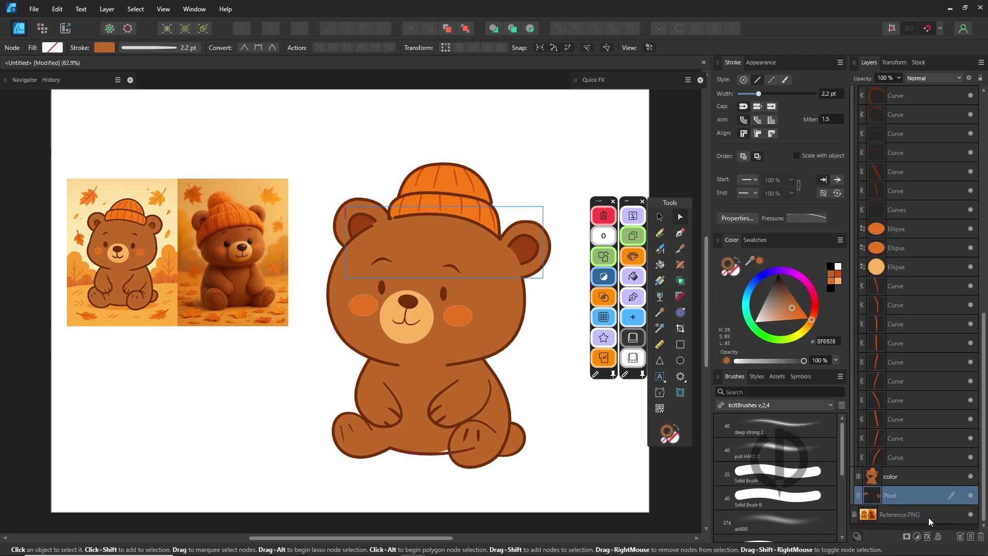
{"action": "left_click", "coordinate": [43, 29]}
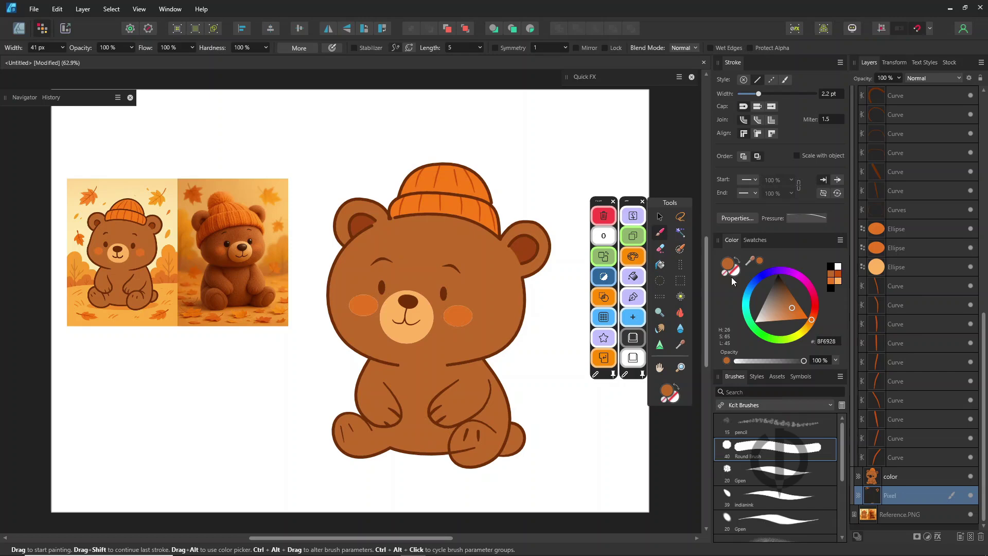
Return to vector editing and trim the belly line's excess over the foot from the ink group with the Shape Builder
{"action": "scroll", "coordinate": [954, 277], "scroll_direction": "up", "scroll_amount": 10}
{"action": "left_click", "coordinate": [908, 137]}
{"action": "left_click", "coordinate": [20, 30]}
{"action": "left_click", "coordinate": [679, 281]}
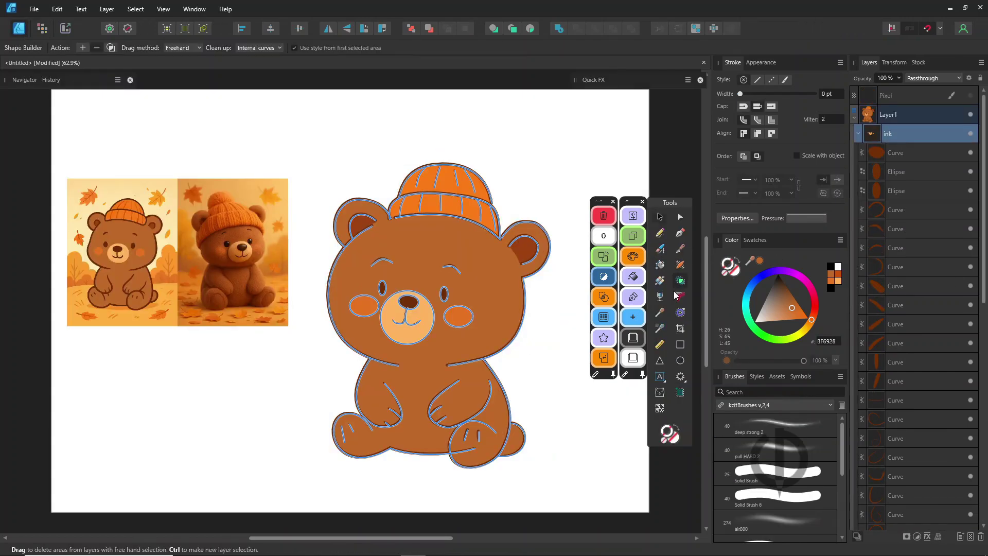
{"action": "left_click", "coordinate": [659, 216]}
{"action": "left_click", "coordinate": [608, 158]}
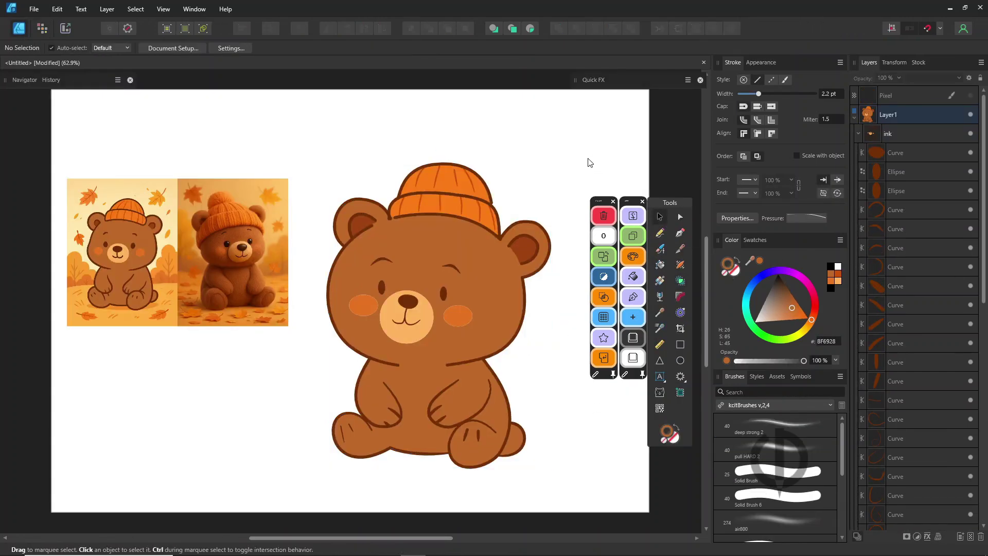
Select the two orange cheek ellipses in the ink group and examine them on the bear's face
{"action": "left_click", "coordinate": [428, 278]}
{"action": "scroll", "coordinate": [428, 278], "scroll_direction": "up", "scroll_amount": 5}
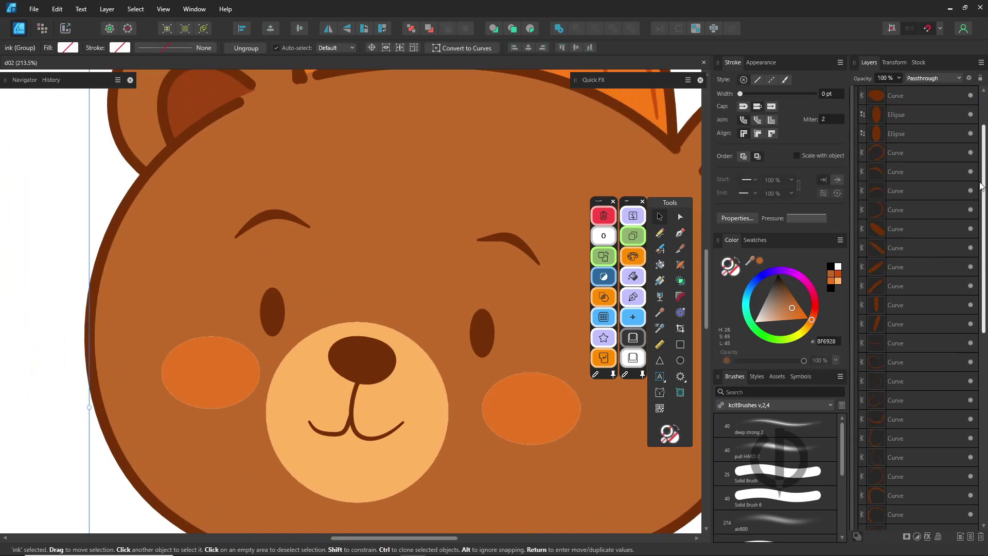
{"action": "left_click_drag", "start_coordinate": [981, 186], "coordinate": [981, 385]}
{"action": "left_click", "coordinate": [910, 247]}
{"action": "left_click", "coordinate": [928, 231], "text": "shift"}
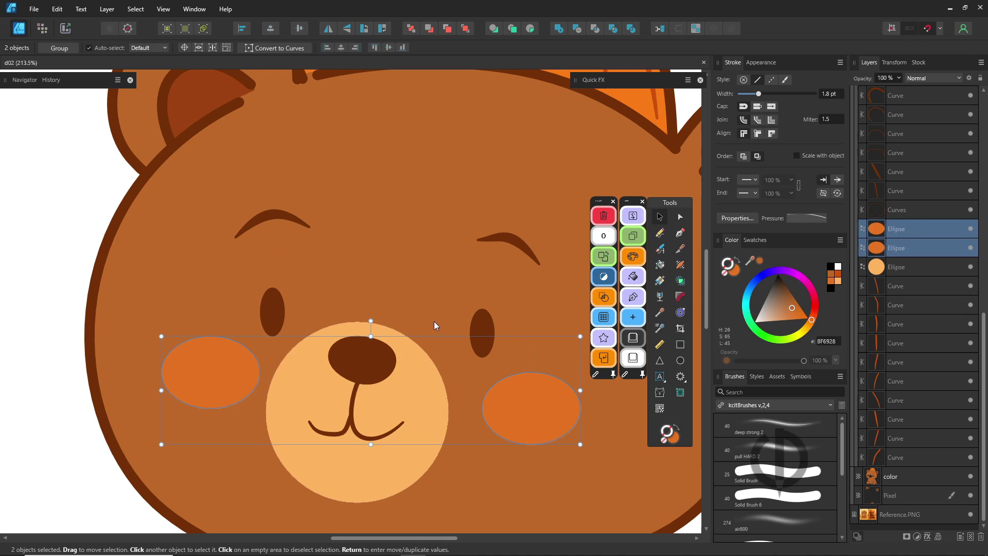
{"action": "mouse_move", "coordinate": [372, 321]}
{"action": "left_mouse_down"}
{"action": "mouse_move", "coordinate": [402, 330]}
{"action": "mouse_move", "coordinate": [351, 301]}
{"action": "mouse_move", "coordinate": [370, 309]}
{"action": "left_mouse_up"}
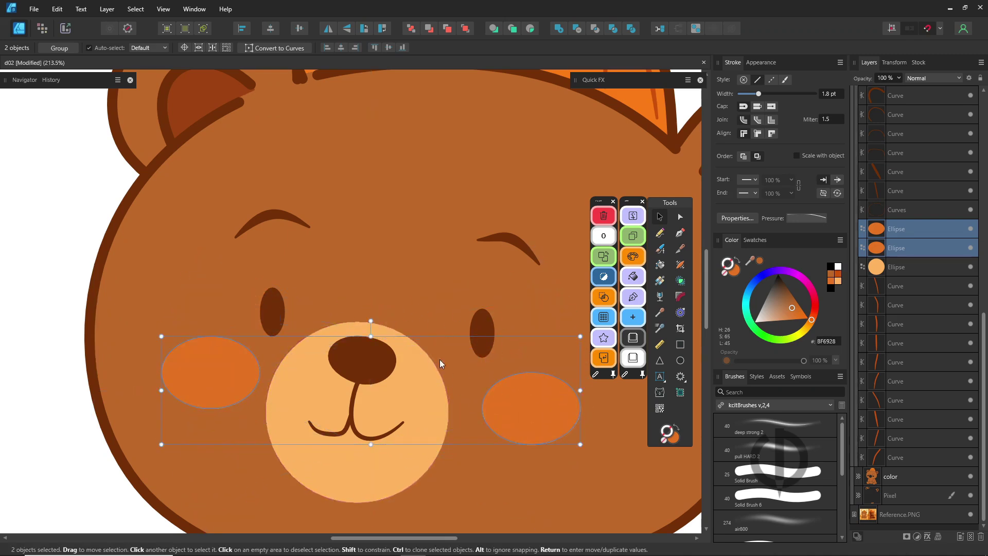
{"action": "scroll", "coordinate": [446, 377], "scroll_direction": "down", "scroll_amount": 6}
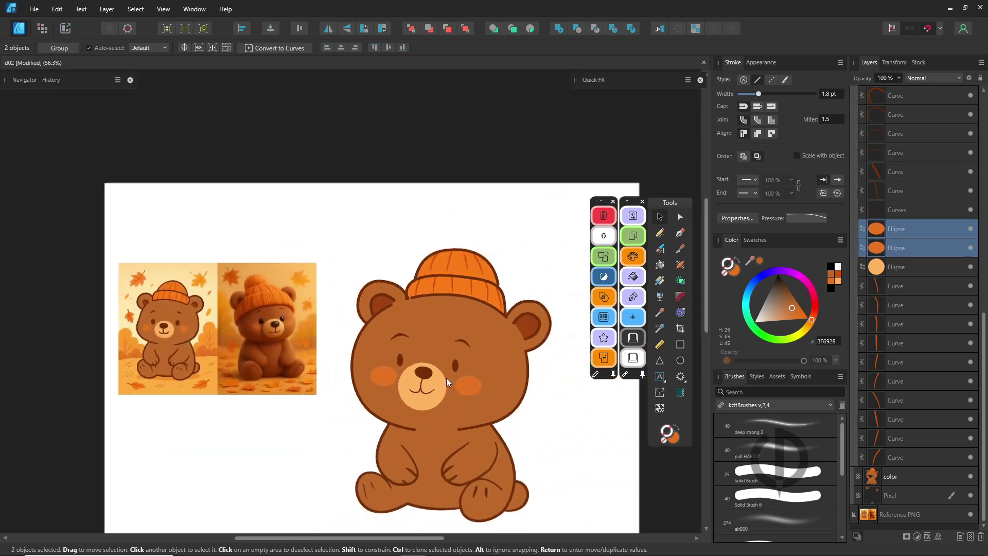
Group the color and Pixel layers and rasterize the group into a single pixel layer
{"action": "left_click", "coordinate": [913, 479]}
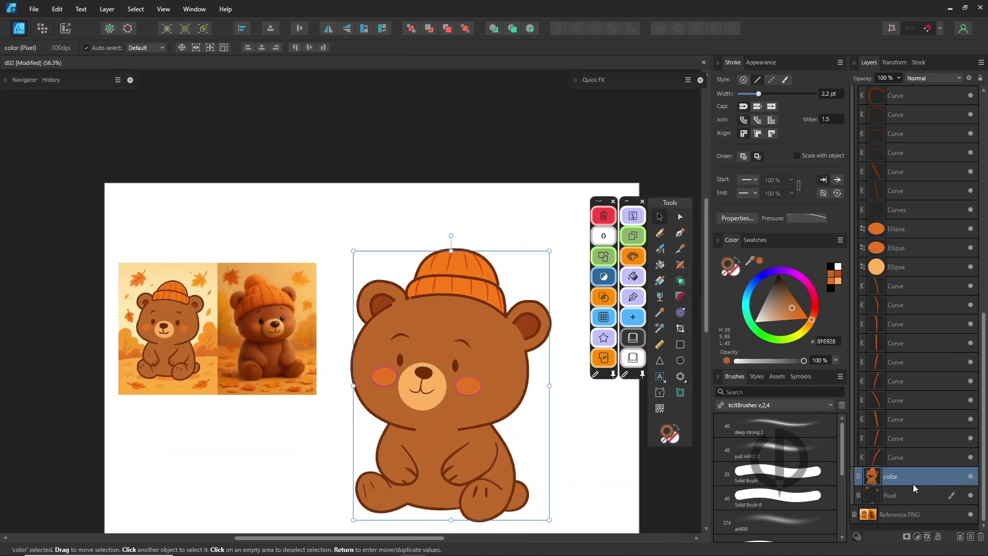
{"action": "left_click", "coordinate": [907, 495], "text": "shift"}
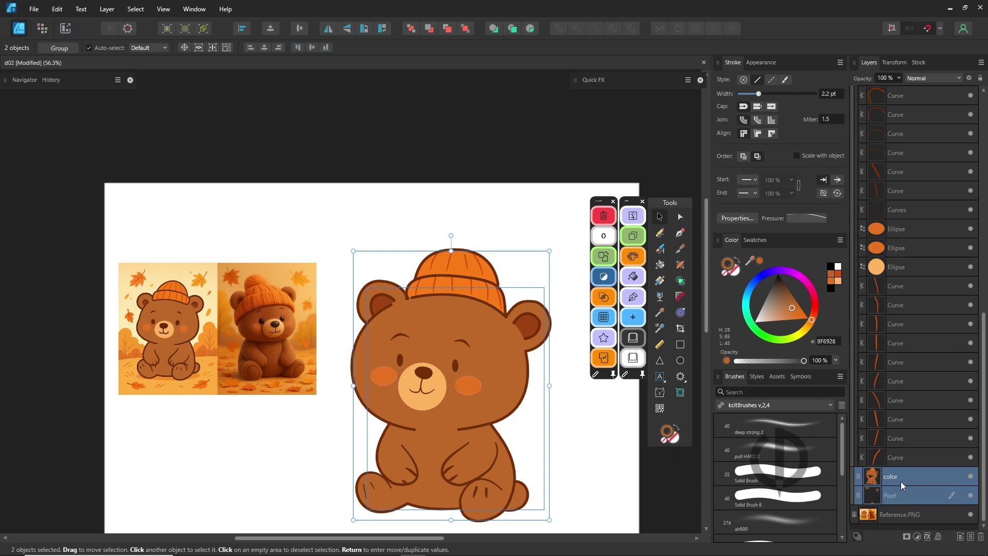
{"action": "left_click", "coordinate": [107, 9]}
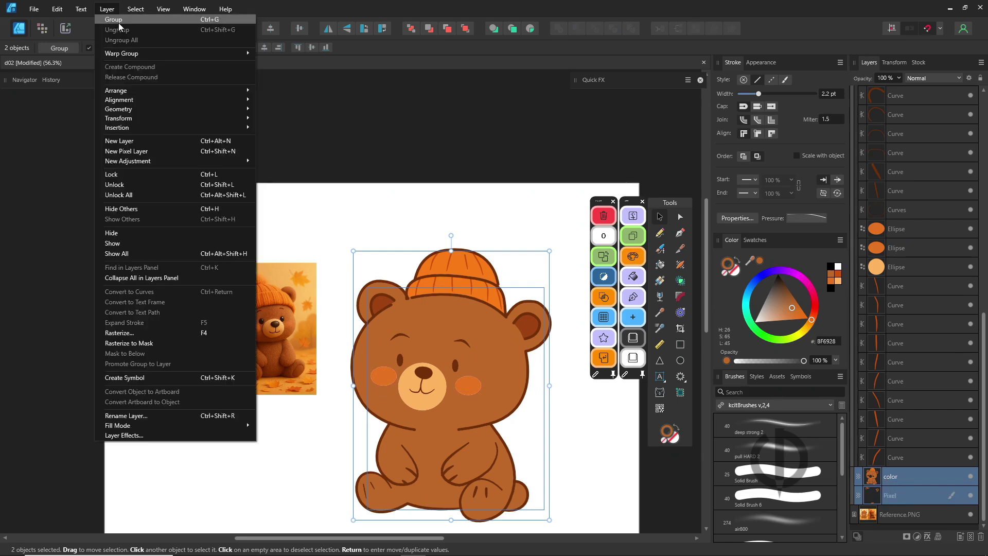
{"action": "left_click", "coordinate": [119, 21]}
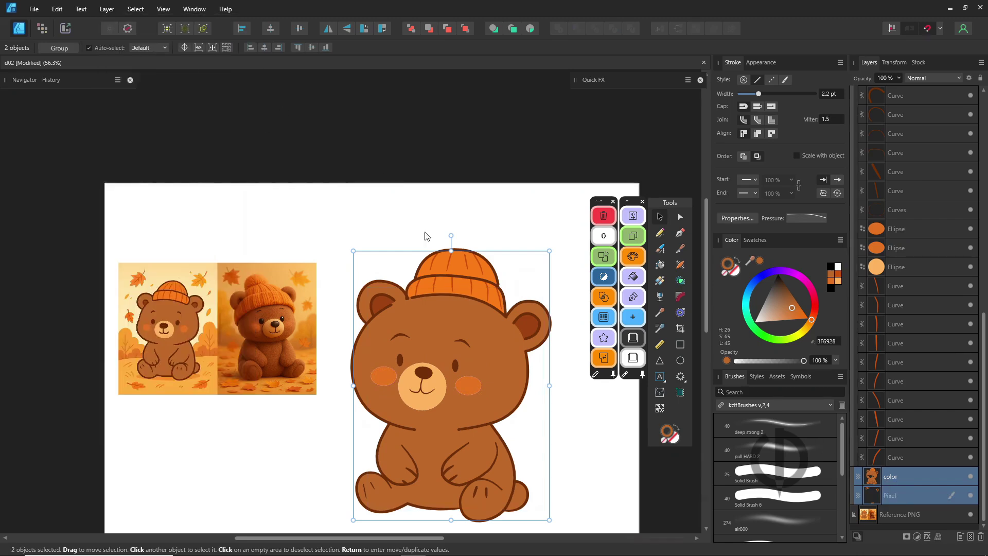
{"action": "left_click", "coordinate": [107, 9]}
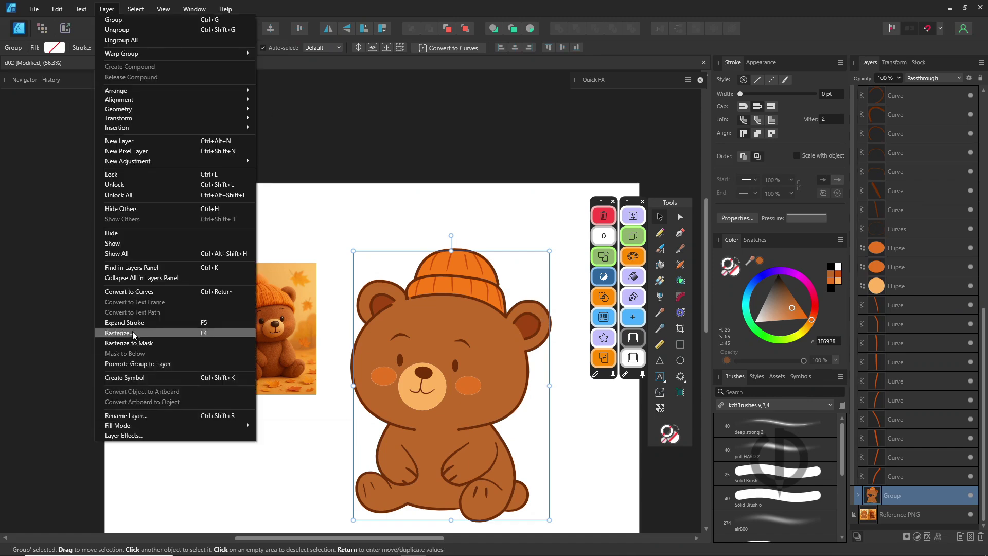
{"action": "left_click", "coordinate": [141, 332]}
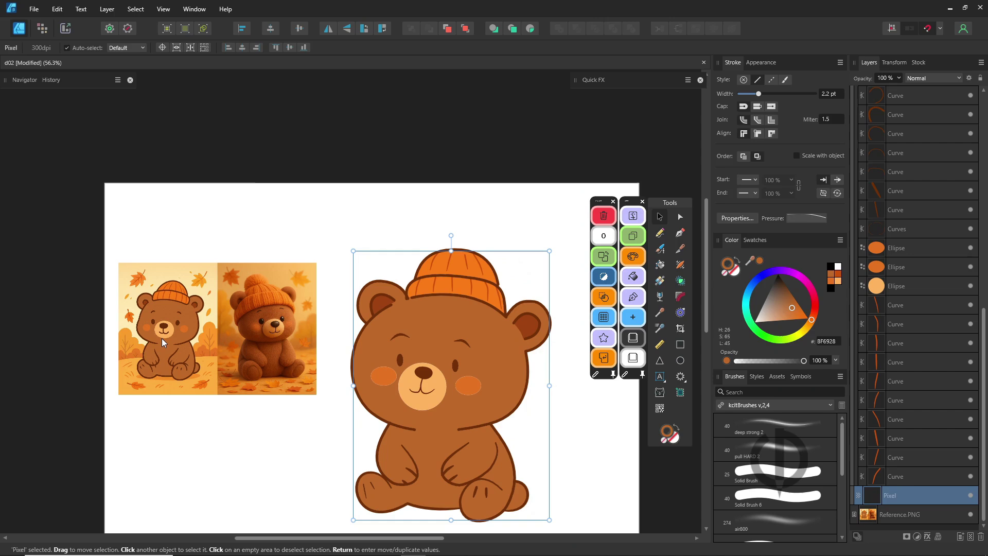
Collapse Layer1 and toggle its visibility off and on to check that it holds the whole bear
{"action": "left_click_drag", "start_coordinate": [983, 380], "coordinate": [983, 166]}
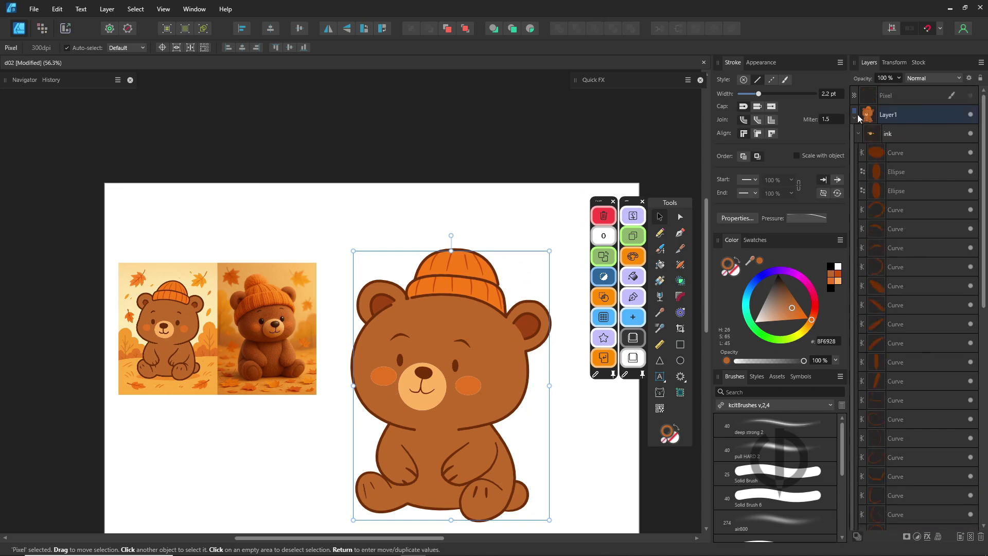
{"action": "left_click", "coordinate": [854, 117]}
{"action": "left_click", "coordinate": [971, 115]}
{"action": "left_click", "coordinate": [965, 117]}
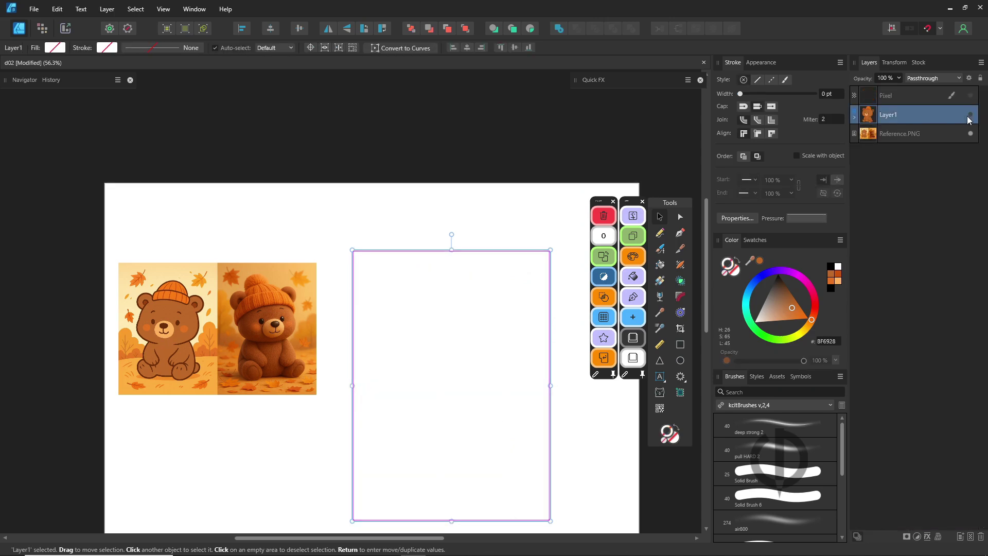
{"action": "left_click", "coordinate": [970, 116]}
{"action": "left_click", "coordinate": [972, 116]}
{"action": "left_click", "coordinate": [972, 115]}
{"action": "left_click", "coordinate": [971, 116]}
{"action": "left_click", "coordinate": [971, 117]}
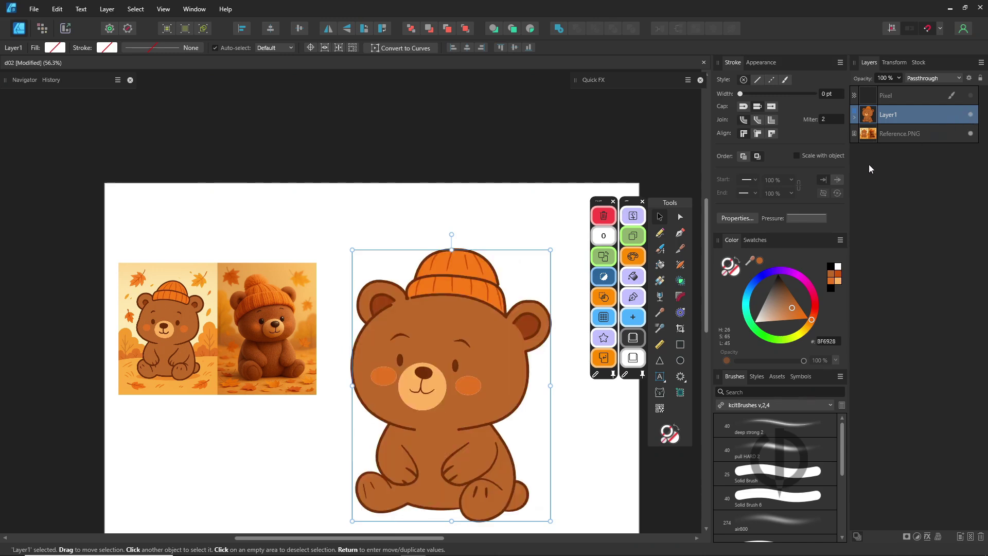
{"action": "left_click_drag", "start_coordinate": [475, 296], "coordinate": [427, 248]}
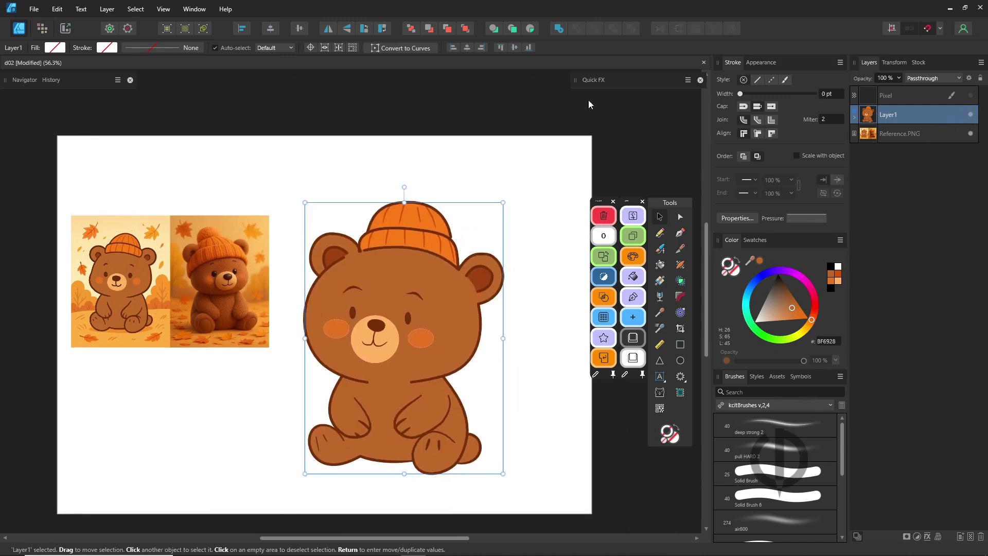
{"action": "left_click", "coordinate": [106, 12]}
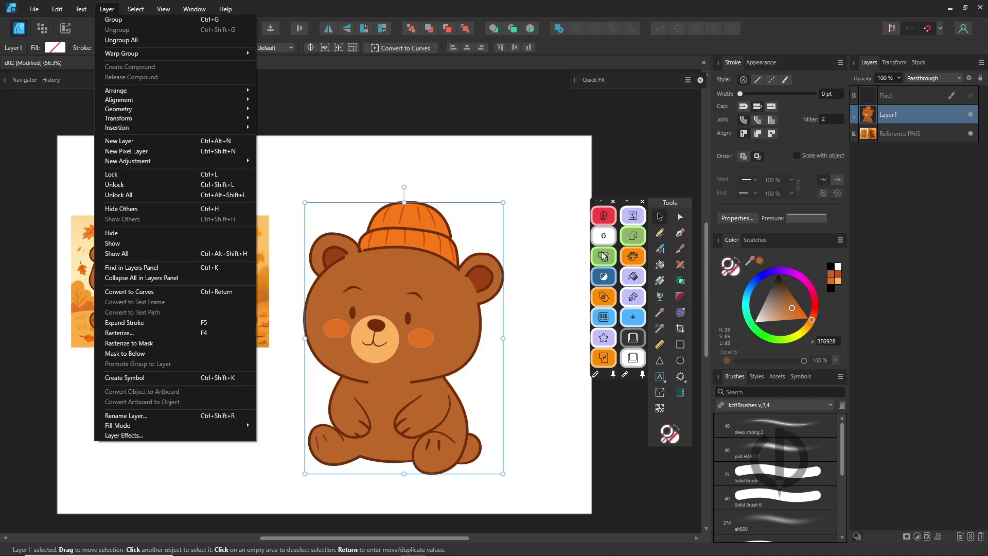
{"action": "left_click", "coordinate": [146, 335]}
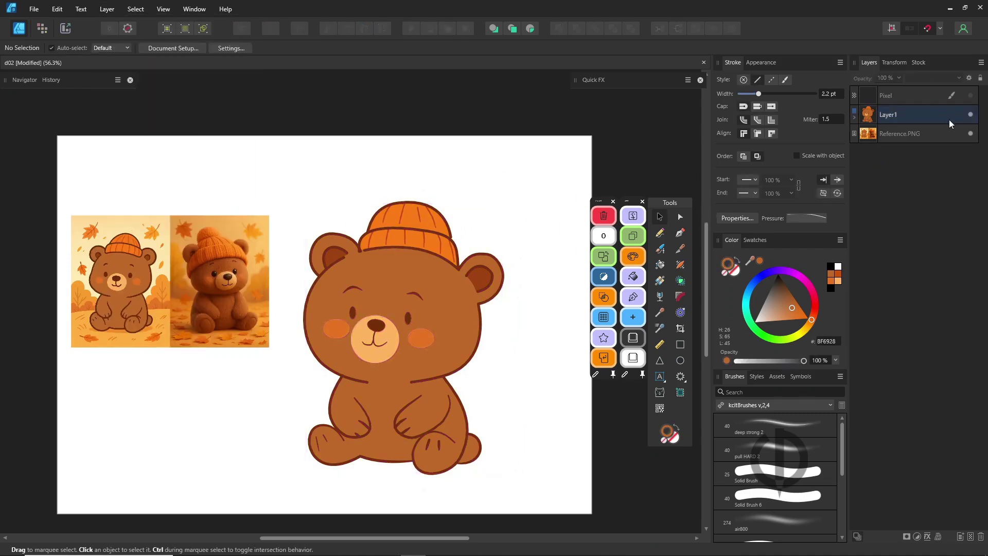
Select the Reference.PNG layer
{"action": "left_click", "coordinate": [950, 137]}
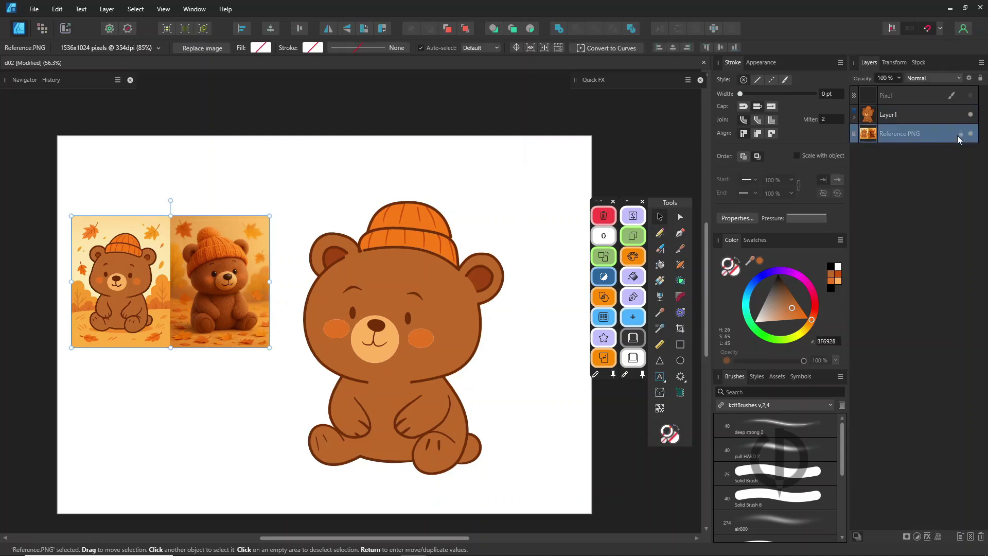